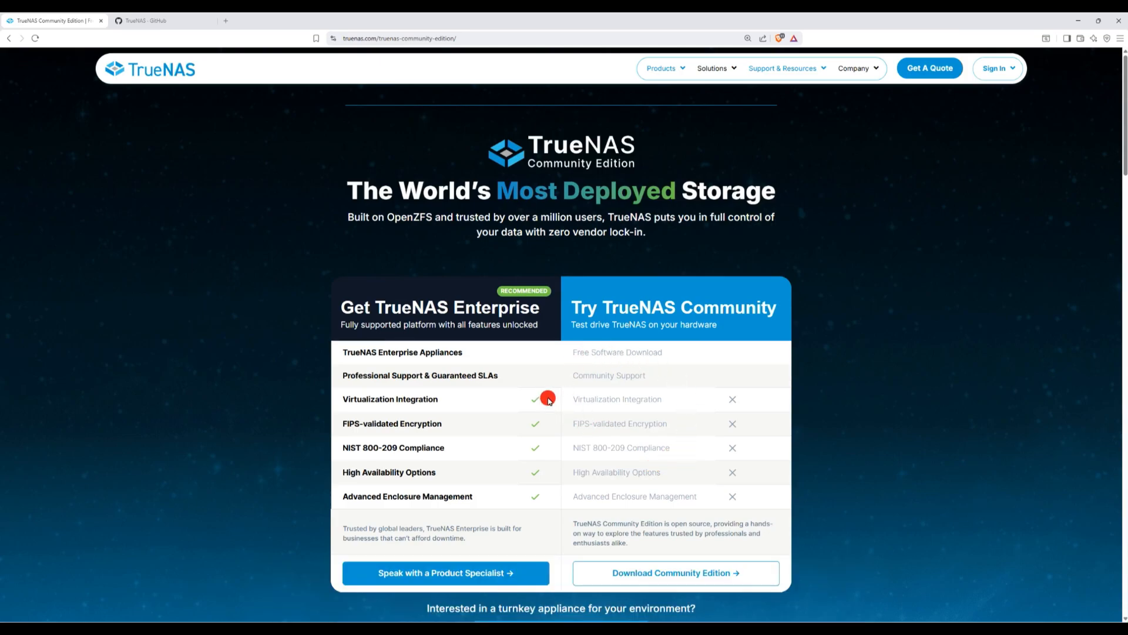
- Review the TrueNAS Enterprise page, including the M-Series, H-Series and R-Series appliances
{"action": "scroll", "coordinate": [547, 399], "scroll_direction": "down", "scroll_amount": 2}
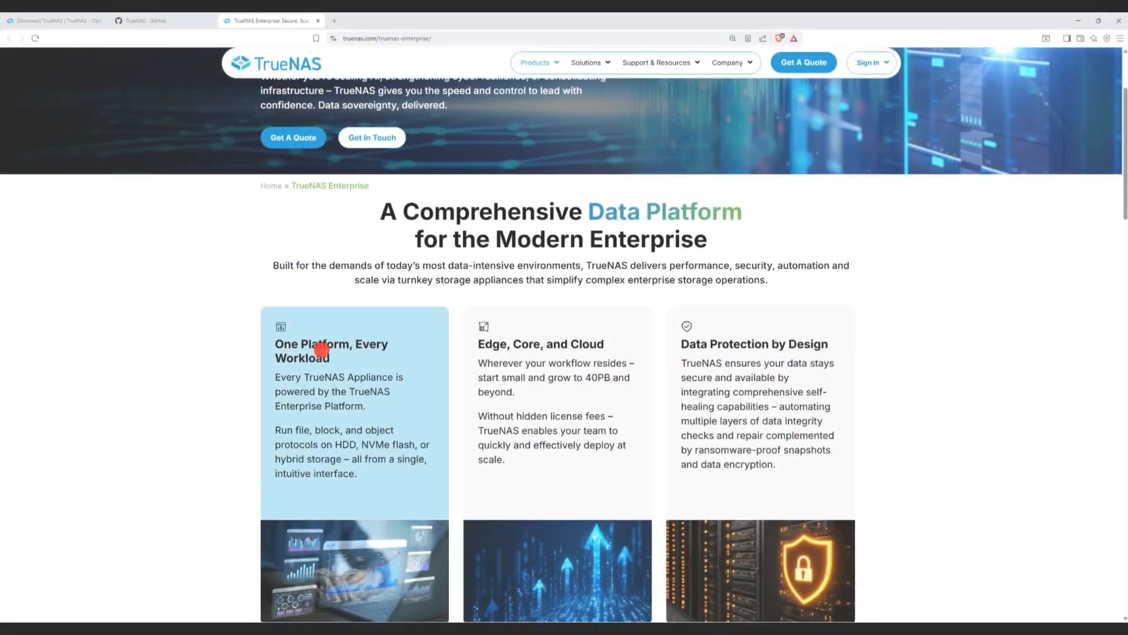
{"action": "scroll", "coordinate": [321, 349], "scroll_direction": "down", "scroll_amount": 10}
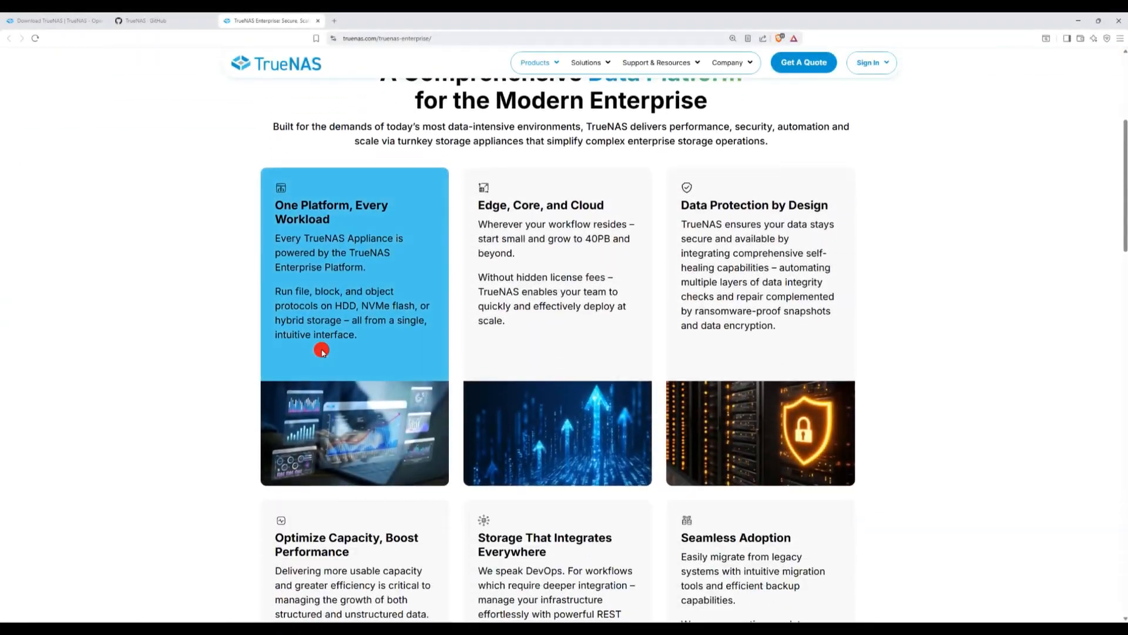
{"action": "scroll", "coordinate": [322, 349], "scroll_direction": "down", "scroll_amount": 4}
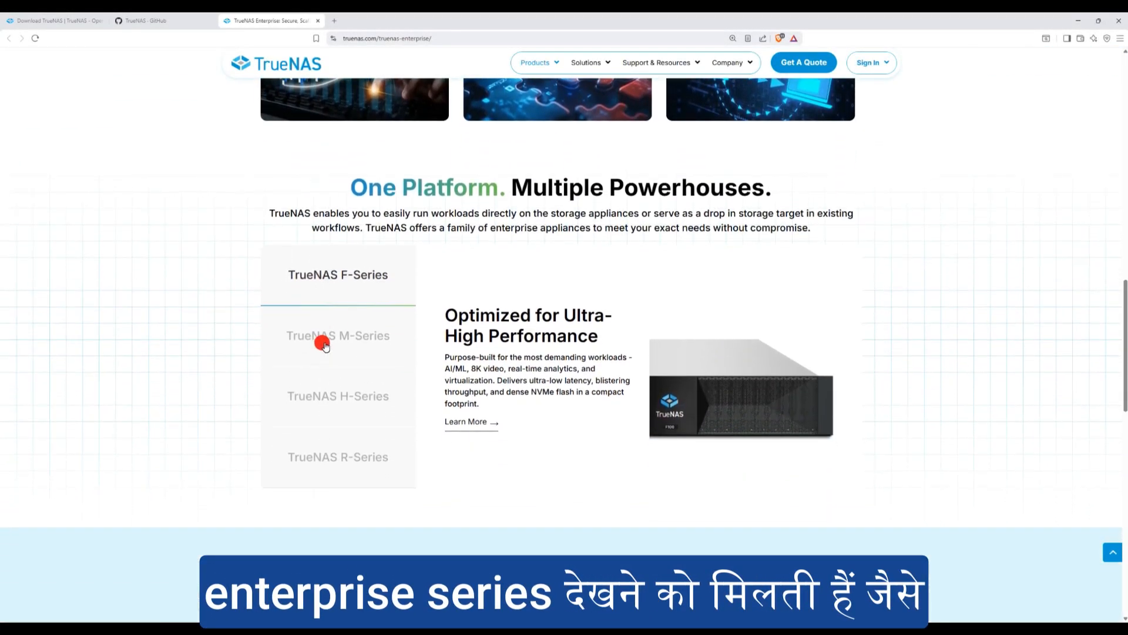
{"action": "left_click", "coordinate": [320, 337]}
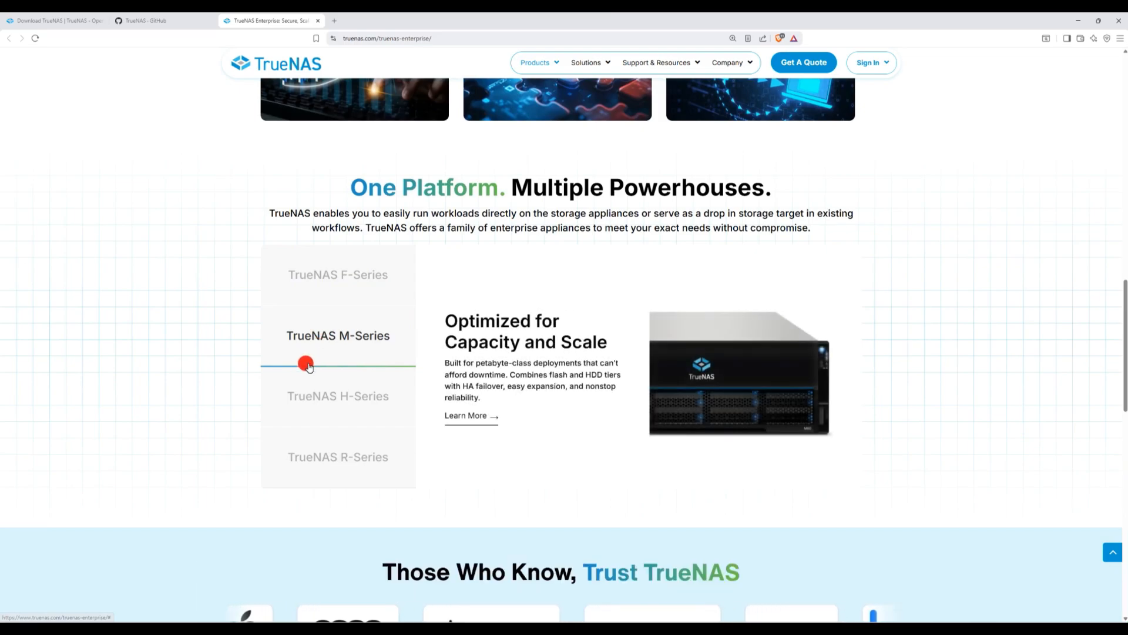
{"action": "left_click", "coordinate": [309, 396]}
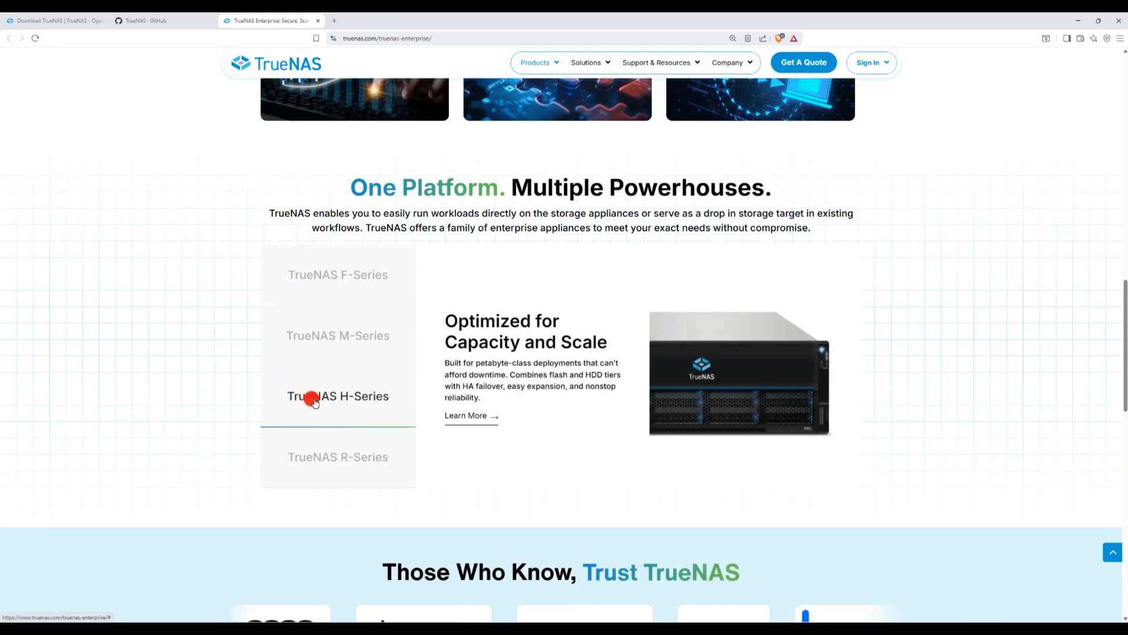
{"action": "left_click", "coordinate": [301, 450]}
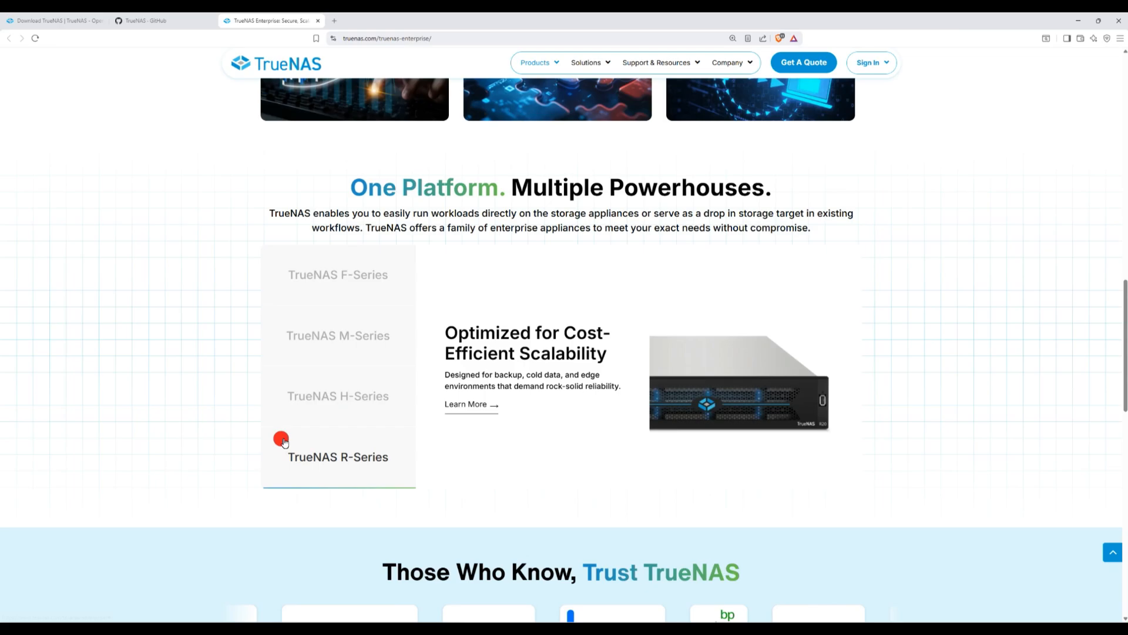
{"action": "scroll", "coordinate": [270, 435], "scroll_direction": "down", "scroll_amount": 5}
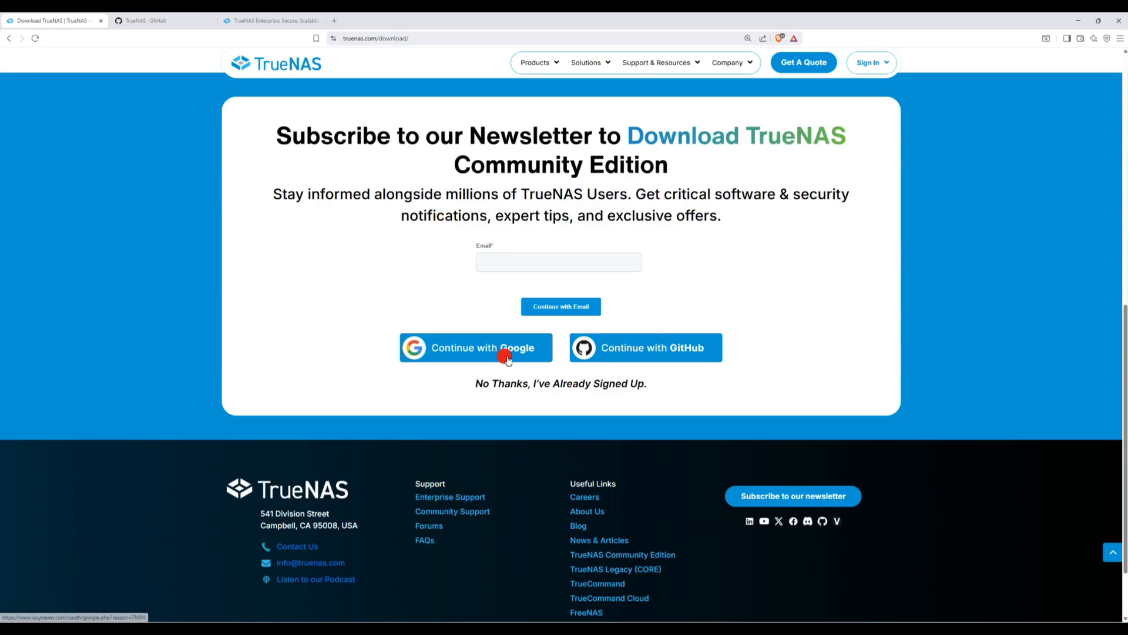
- Skip the newsletter sign-up and expand the resources, software status and requirements section on the Community Edition download page
{"action": "left_click", "coordinate": [558, 385]}
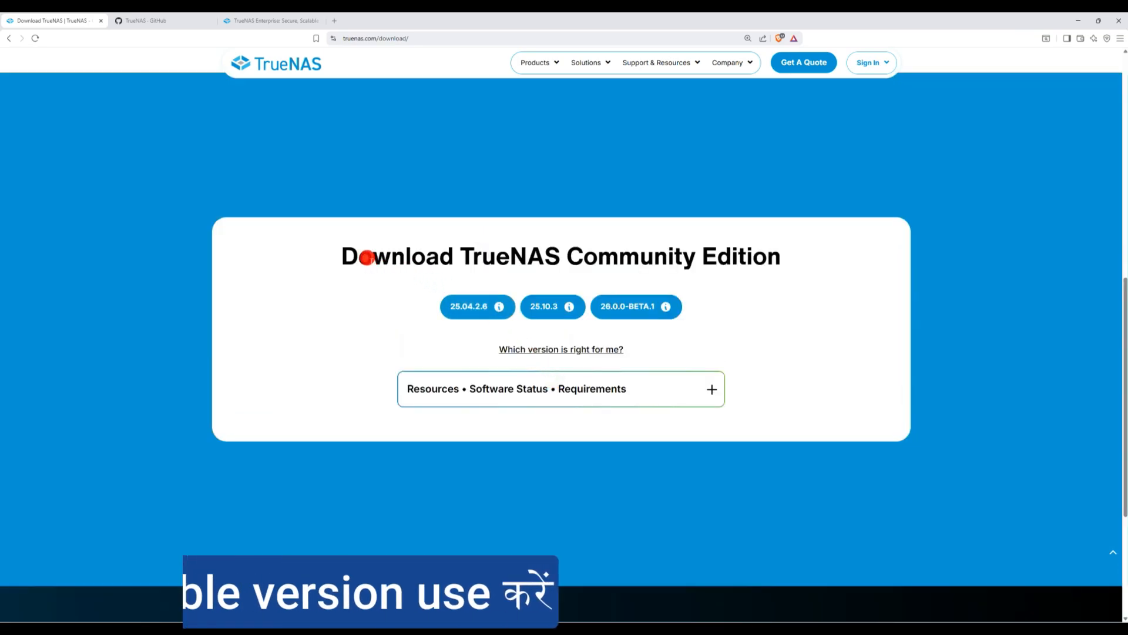
{"action": "left_click_drag", "start_coordinate": [356, 253], "coordinate": [771, 289]}
{"action": "left_click", "coordinate": [761, 286]}
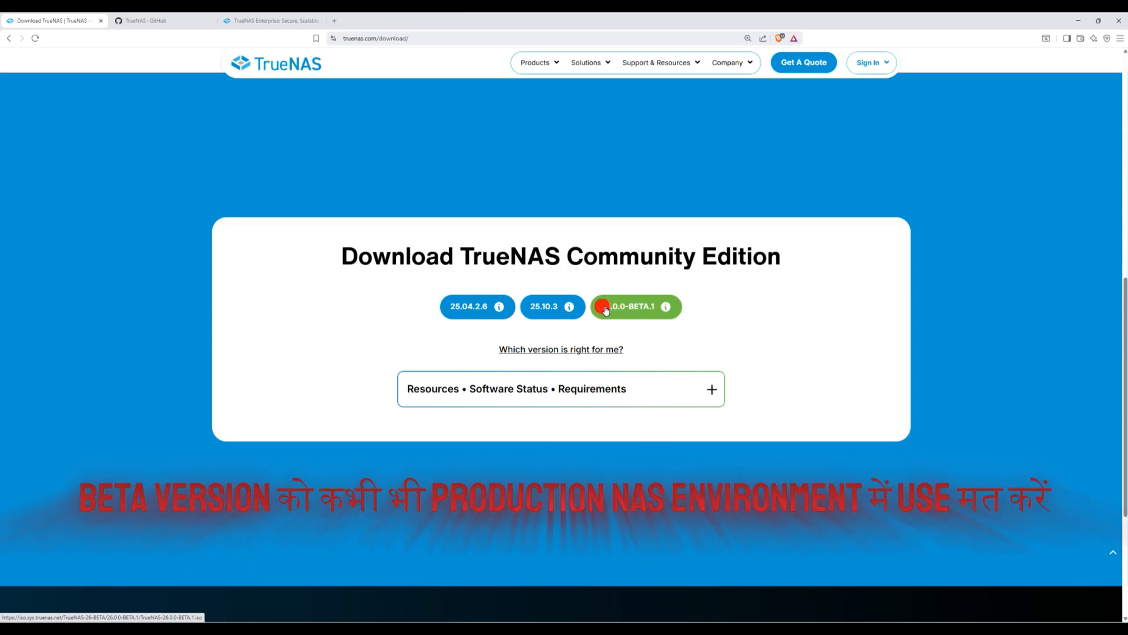
{"action": "left_click", "coordinate": [628, 391]}
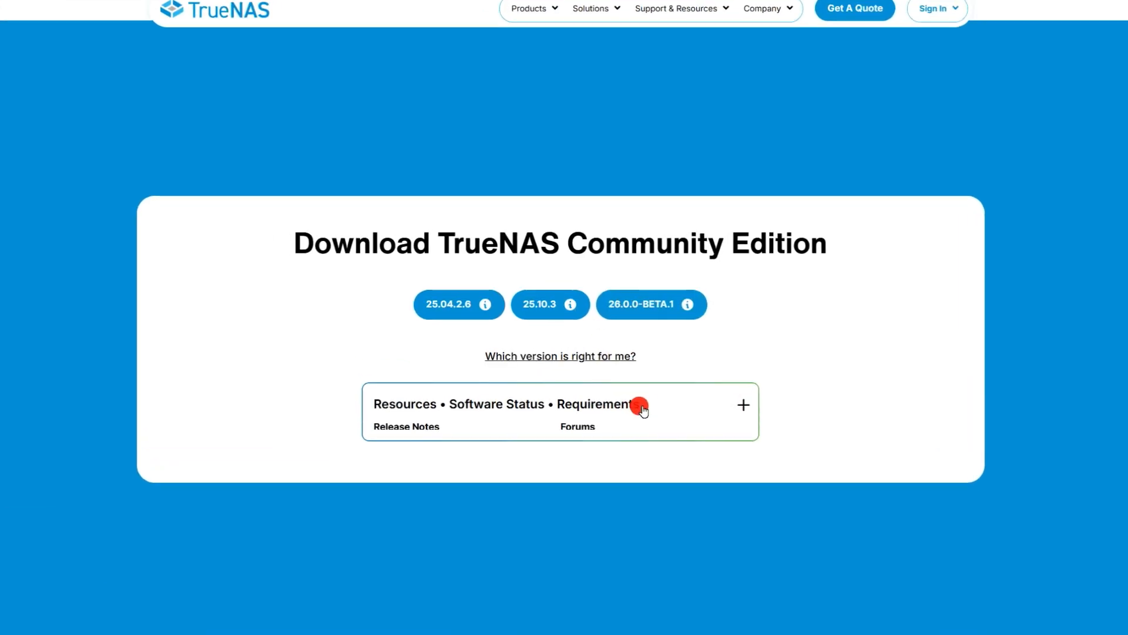
{"action": "scroll", "coordinate": [640, 401], "scroll_direction": "down", "scroll_amount": 1}
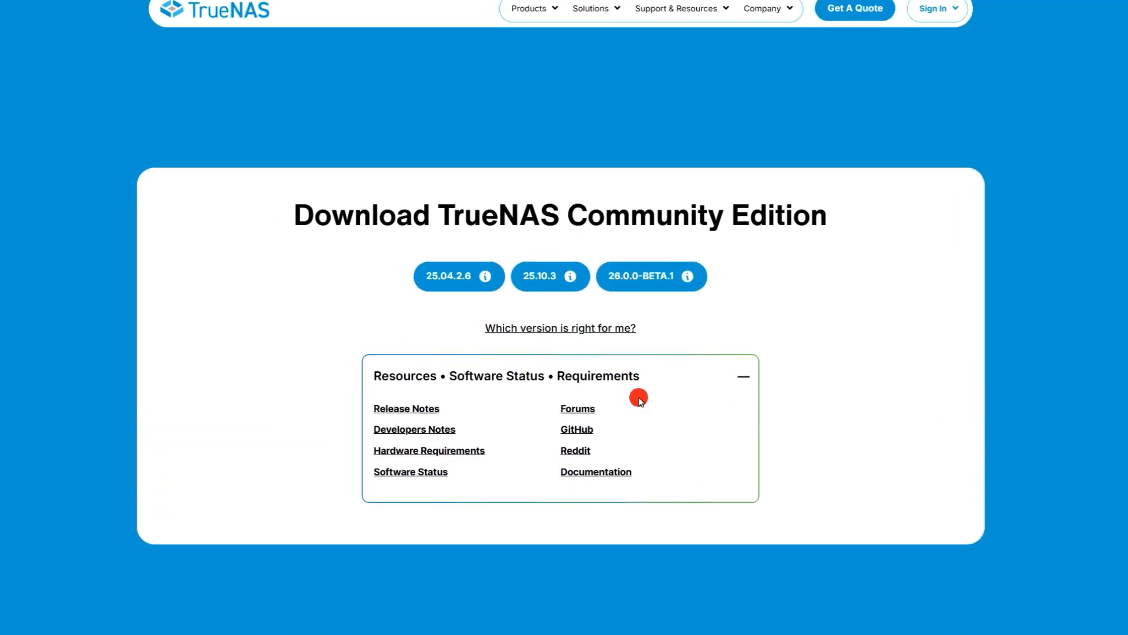
- Open Hardware Requirements in a new tab and examine the minimum processor, memory, boot device and storage requirements and the storage considerations
{"action": "right_click", "coordinate": [424, 440]}
{"action": "left_click", "coordinate": [452, 448]}
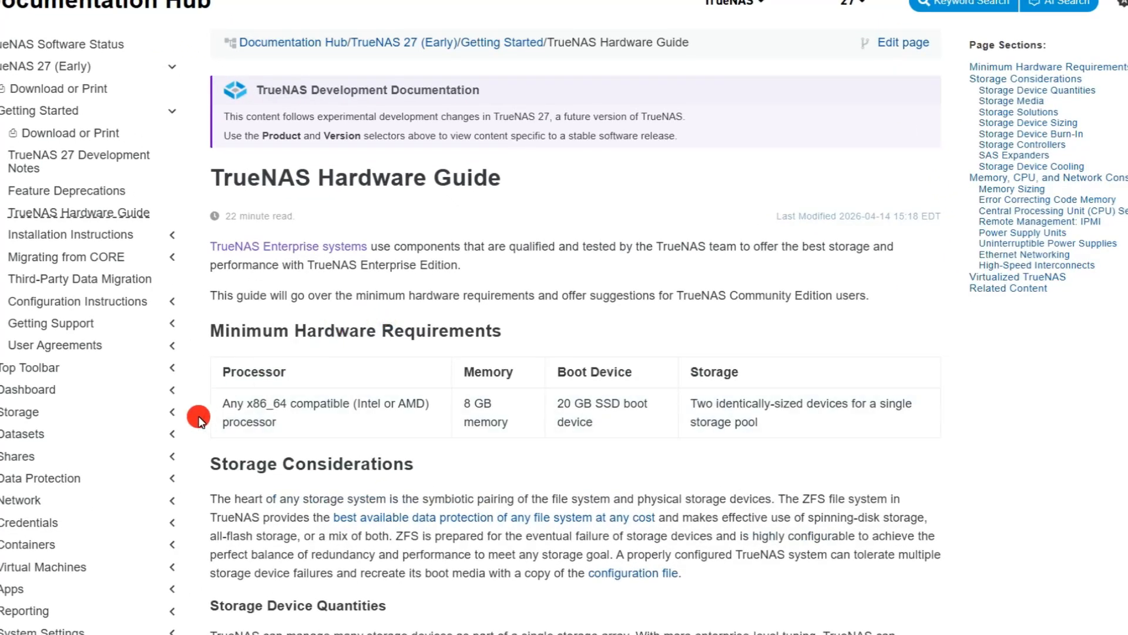
{"action": "left_click_drag", "start_coordinate": [220, 404], "coordinate": [322, 421]}
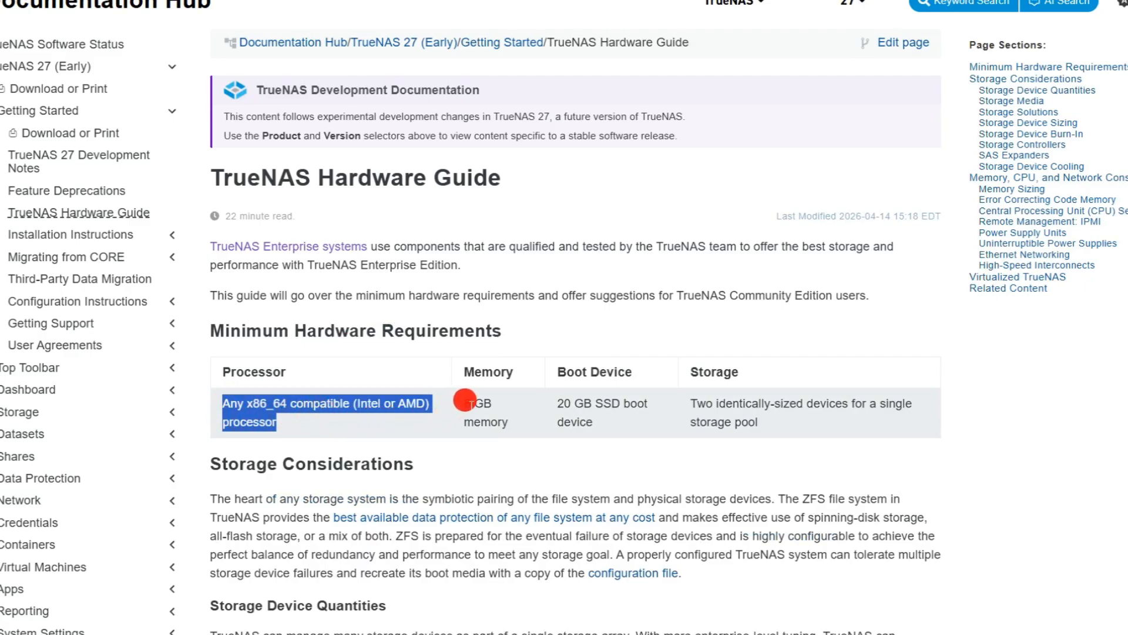
{"action": "left_click_drag", "start_coordinate": [464, 401], "coordinate": [613, 427]}
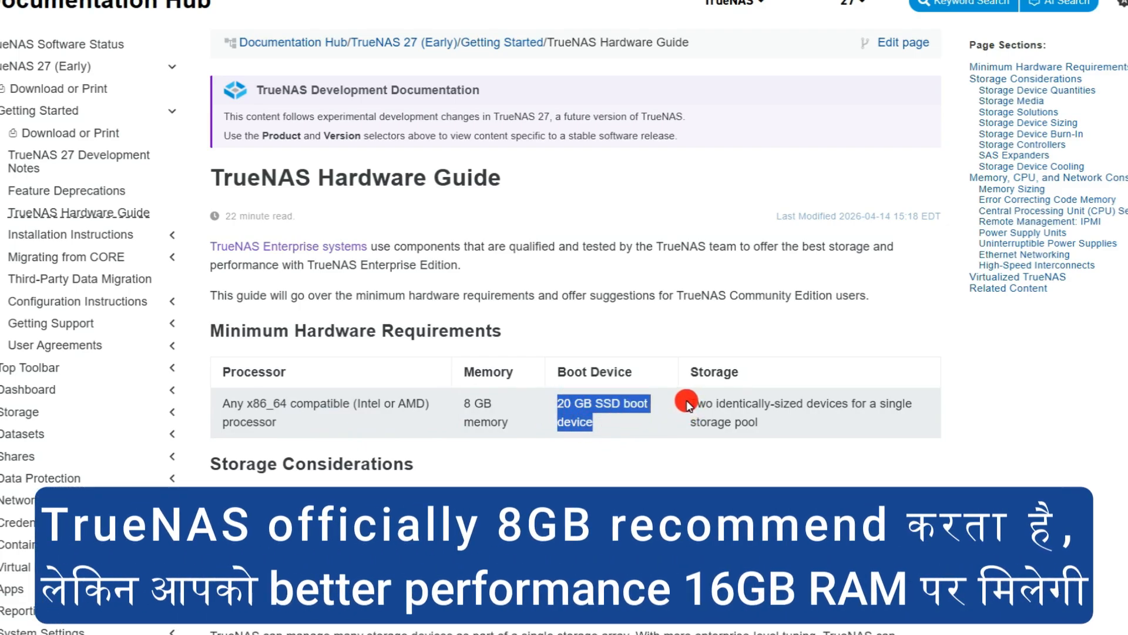
{"action": "left_click_drag", "start_coordinate": [689, 404], "coordinate": [765, 423]}
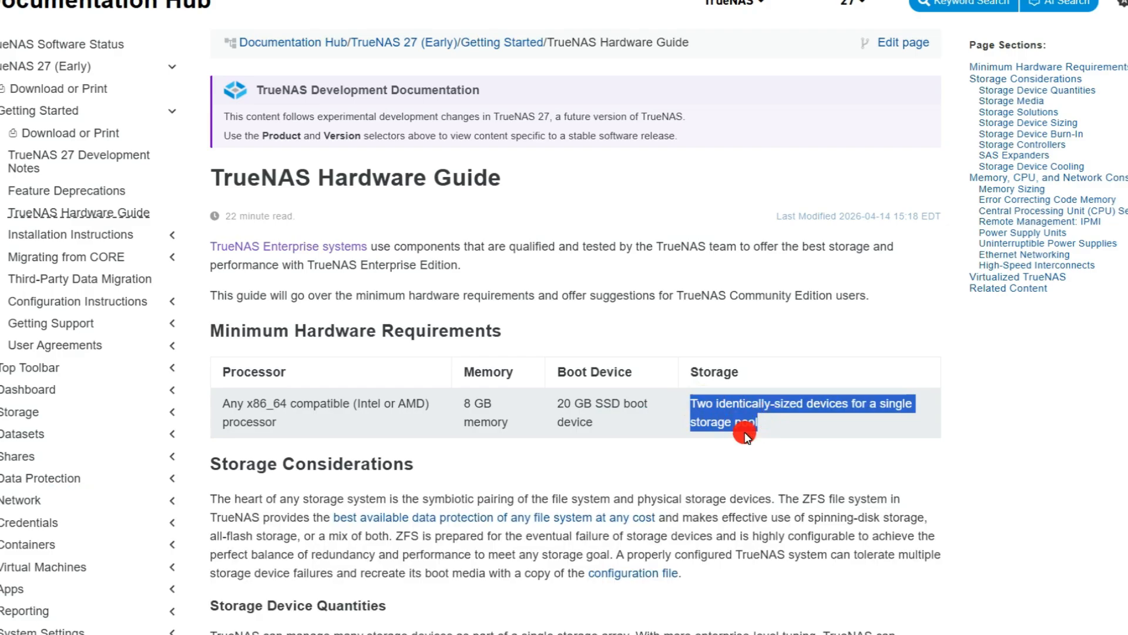
{"action": "left_click", "coordinate": [480, 462]}
{"action": "scroll", "coordinate": [461, 421], "scroll_direction": "down", "scroll_amount": 4}
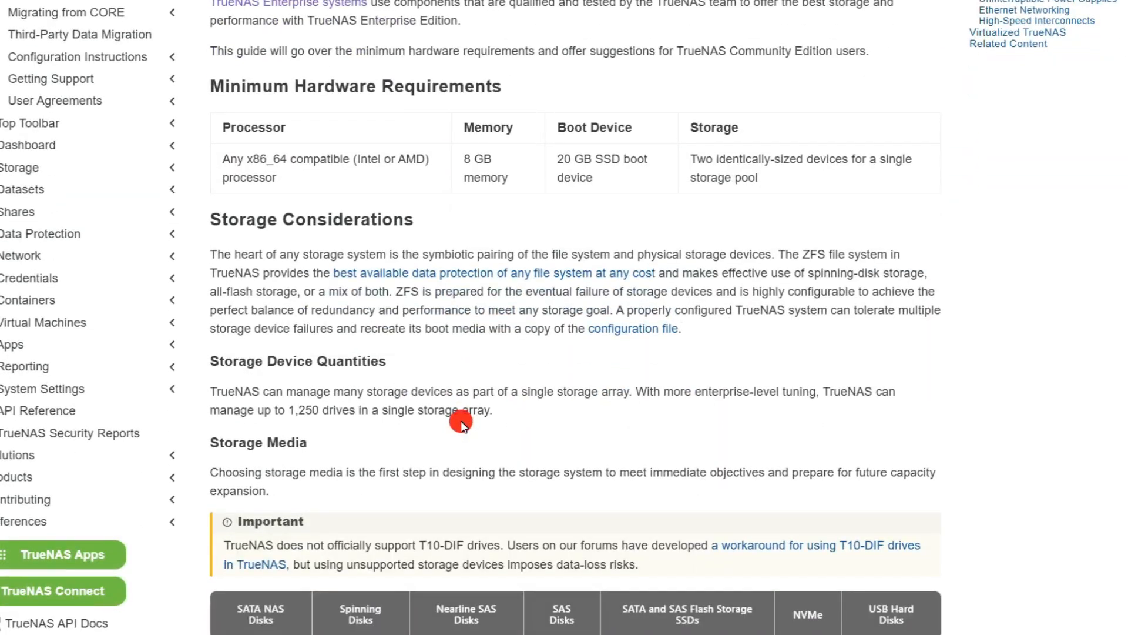
{"action": "scroll", "coordinate": [460, 422], "scroll_direction": "down", "scroll_amount": 3}
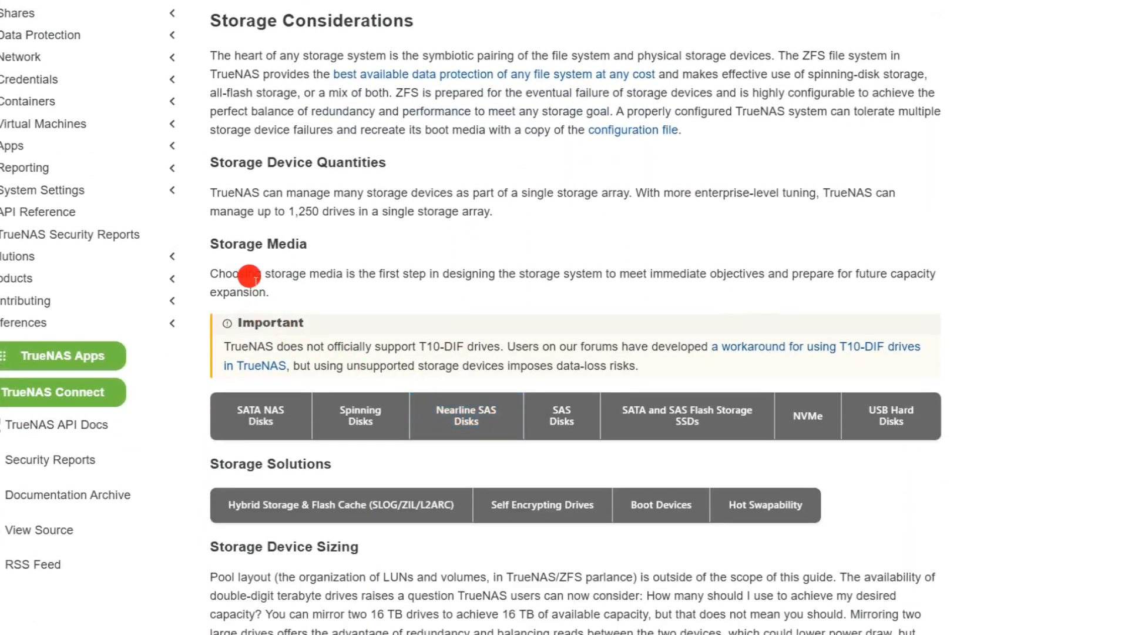
{"action": "scroll", "coordinate": [341, 358], "scroll_direction": "down", "scroll_amount": 1}
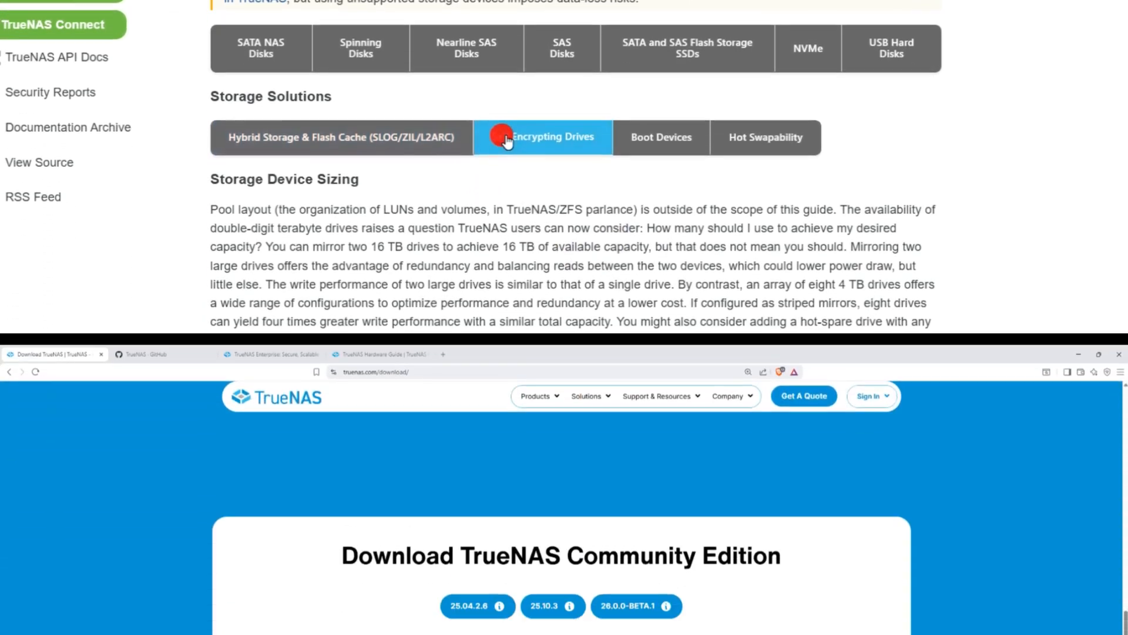
- Open the Documentation link in a new tab and examine the TrueNAS AI Search description in the Documentation Hub
{"action": "right_click", "coordinate": [594, 455]}
{"action": "left_click", "coordinate": [614, 464]}
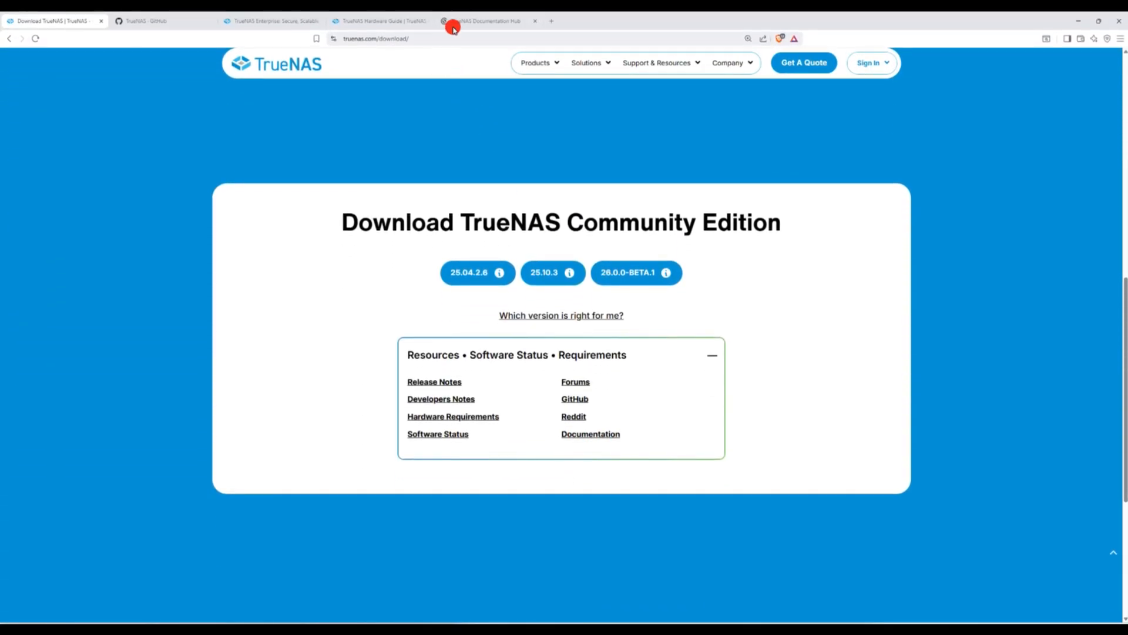
{"action": "left_click", "coordinate": [453, 28]}
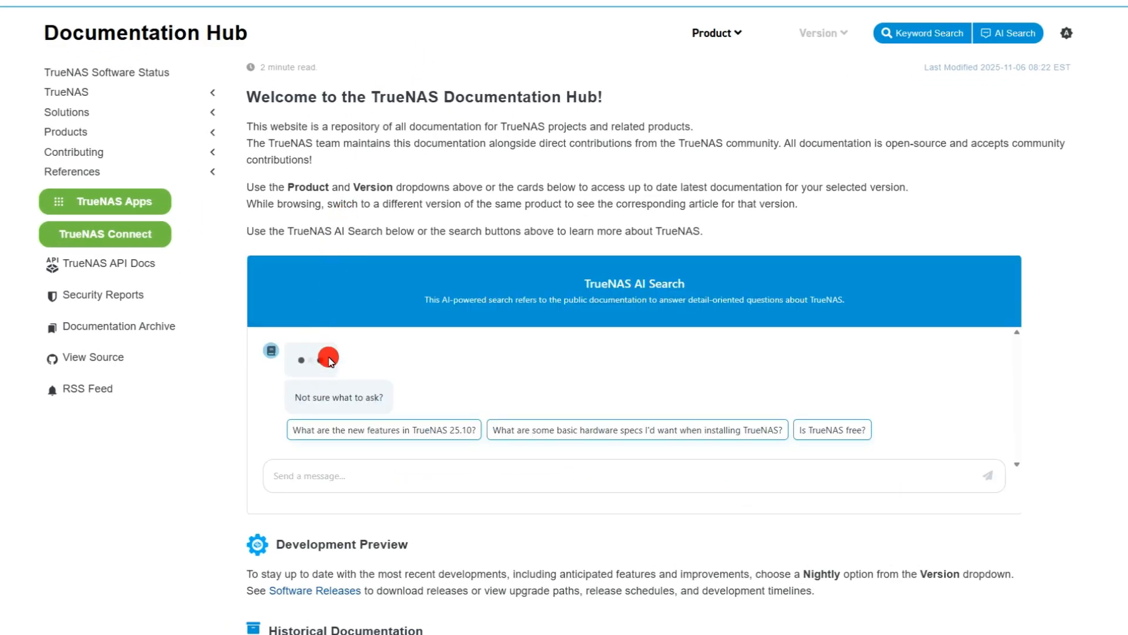
{"action": "left_click", "coordinate": [317, 463]}
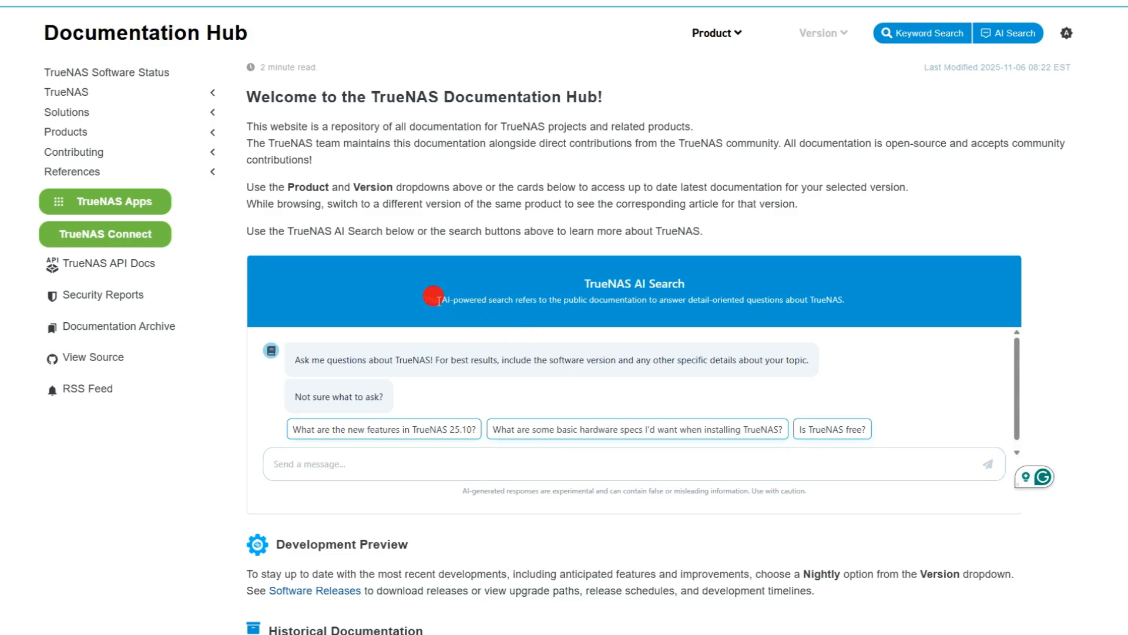
{"action": "left_click_drag", "start_coordinate": [435, 297], "coordinate": [849, 301]}
- Send "hi" and "I want to know which version of zfs system support" to the TrueNAS AI Search
{"action": "left_click", "coordinate": [494, 468]}
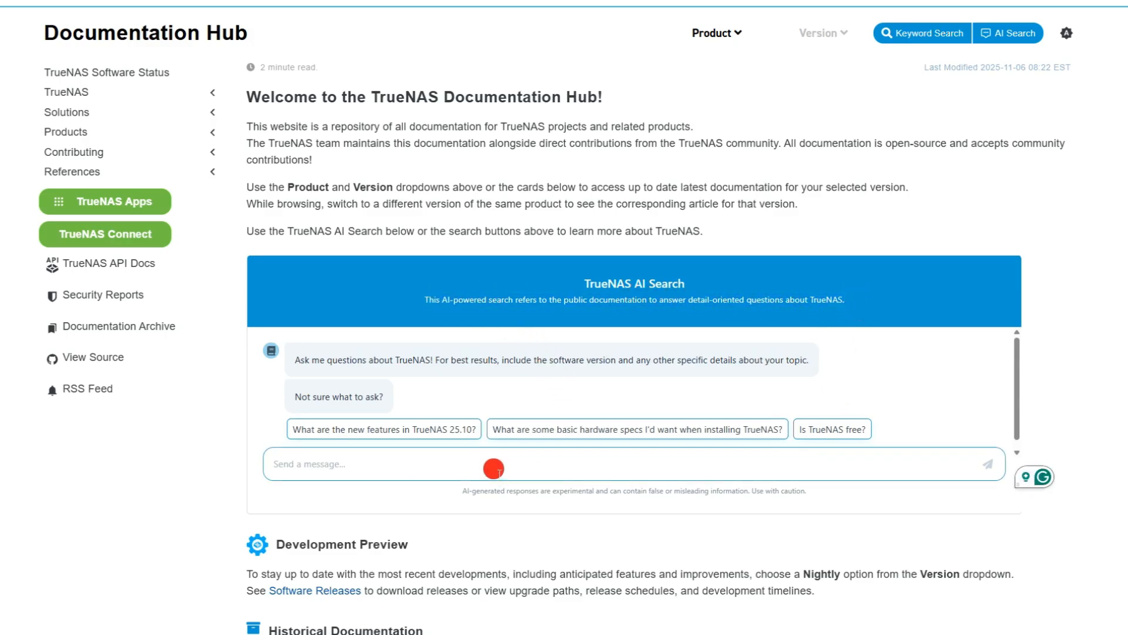
{"action": "type", "text": "hi"}
{"action": "key", "text": "Return"}
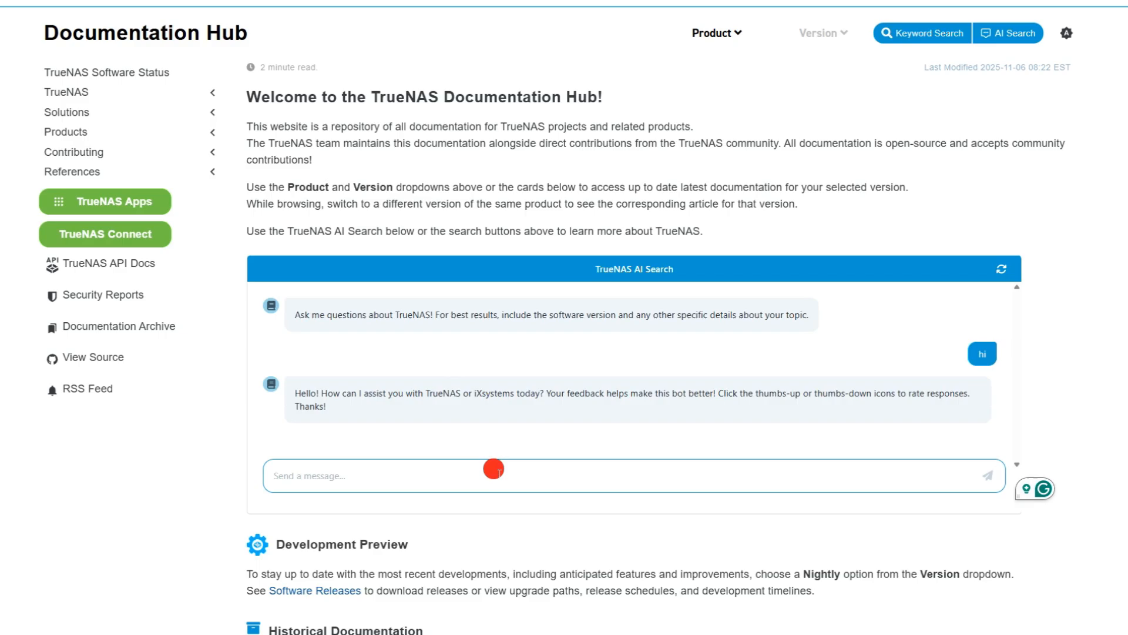
{"action": "type", "text": "I want to know which version of zfs system support"}
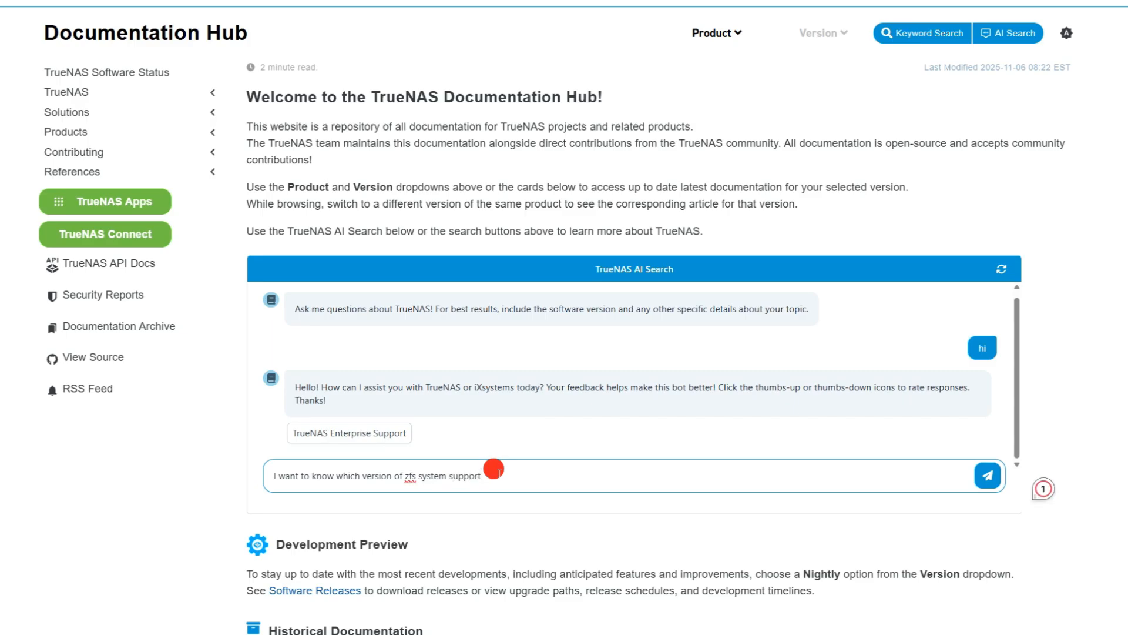
{"action": "key", "text": "Return"}
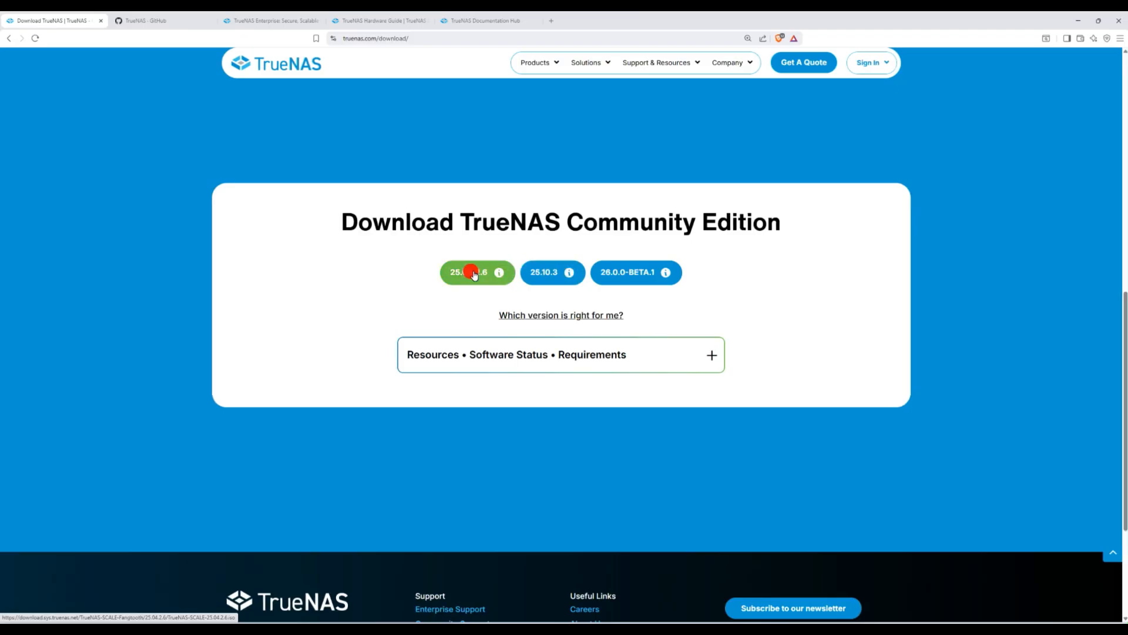
- Download the TrueNAS Community Edition 25.04.2.6 ISO and check its download progress
{"action": "left_click", "coordinate": [473, 270]}
{"action": "left_click", "coordinate": [442, 308]}
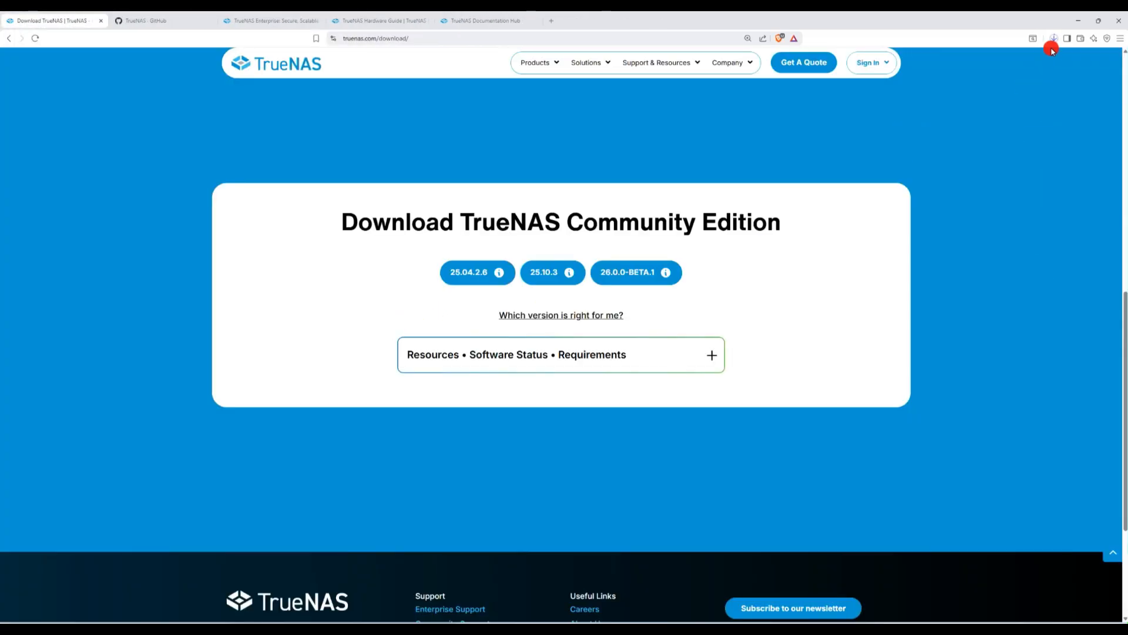
{"action": "left_click", "coordinate": [1053, 38]}
{"action": "left_click", "coordinate": [987, 102]}
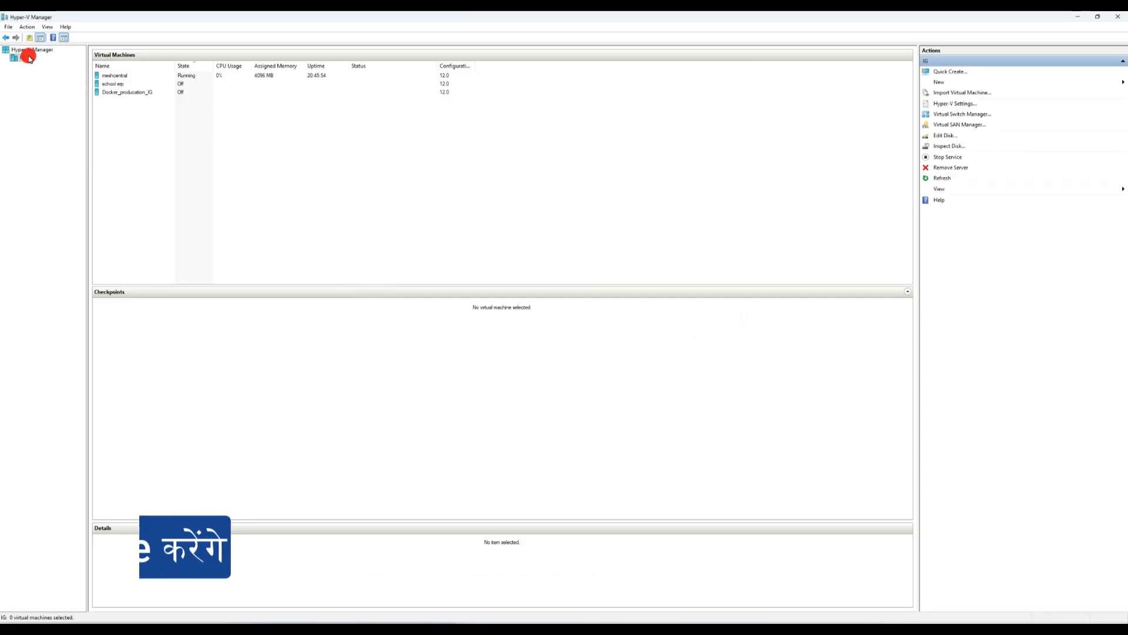
- Switch to Hyper-V Manager and disable Secure Boot for the truenas_demo virtual machine
{"action": "right_click", "coordinate": [25, 57]}
{"action": "mouse_move", "coordinate": [50, 70]}
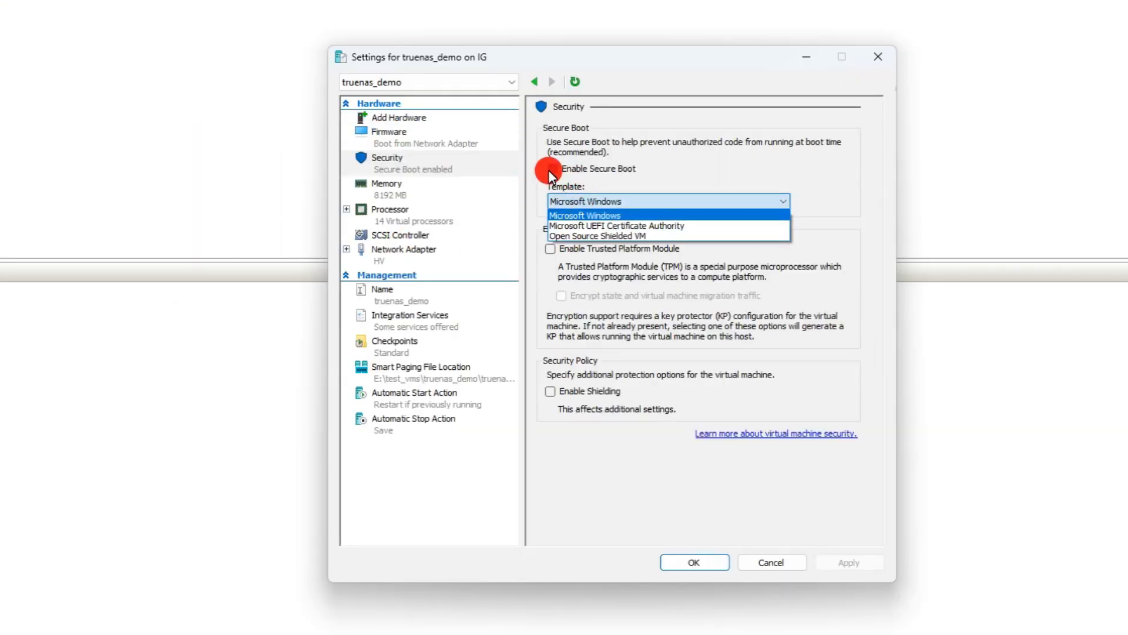
{"action": "left_click", "coordinate": [552, 168]}
{"action": "left_click", "coordinate": [562, 296]}
{"action": "left_click", "coordinate": [550, 248]}
- Set truenas_demo's dynamic memory to a minimum of 4096 MB and a maximum of 8192 MB, with 4 virtual processors
{"action": "left_click", "coordinate": [390, 193]}
{"action": "left_click_drag", "start_coordinate": [678, 238], "coordinate": [765, 239]}
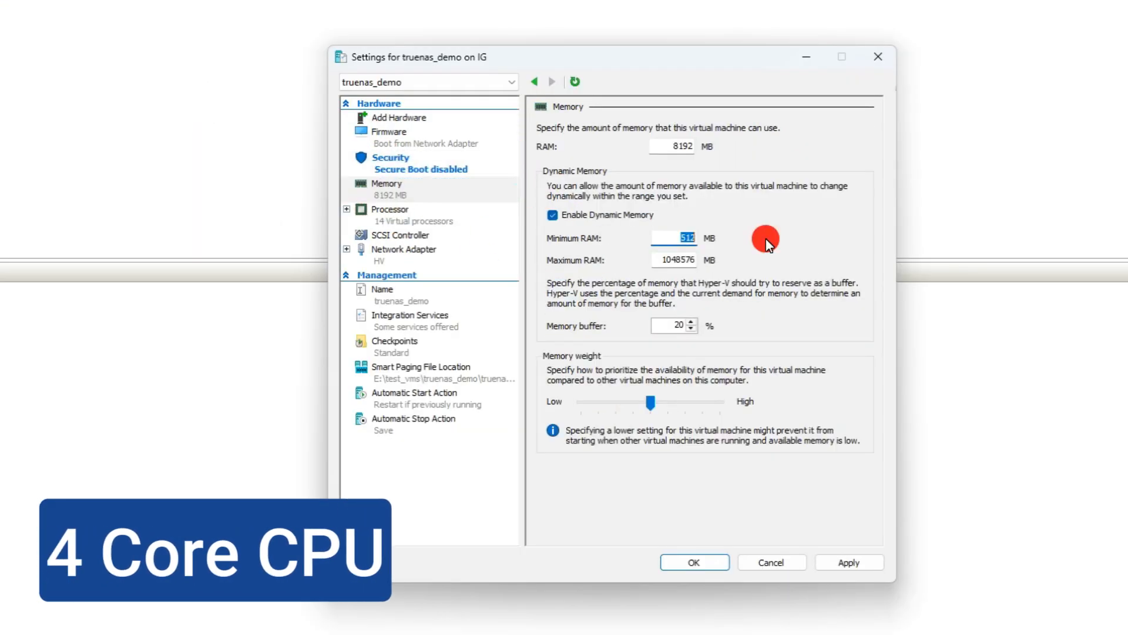
{"action": "type", "text": "4096"}
{"action": "key", "text": "Tab"}
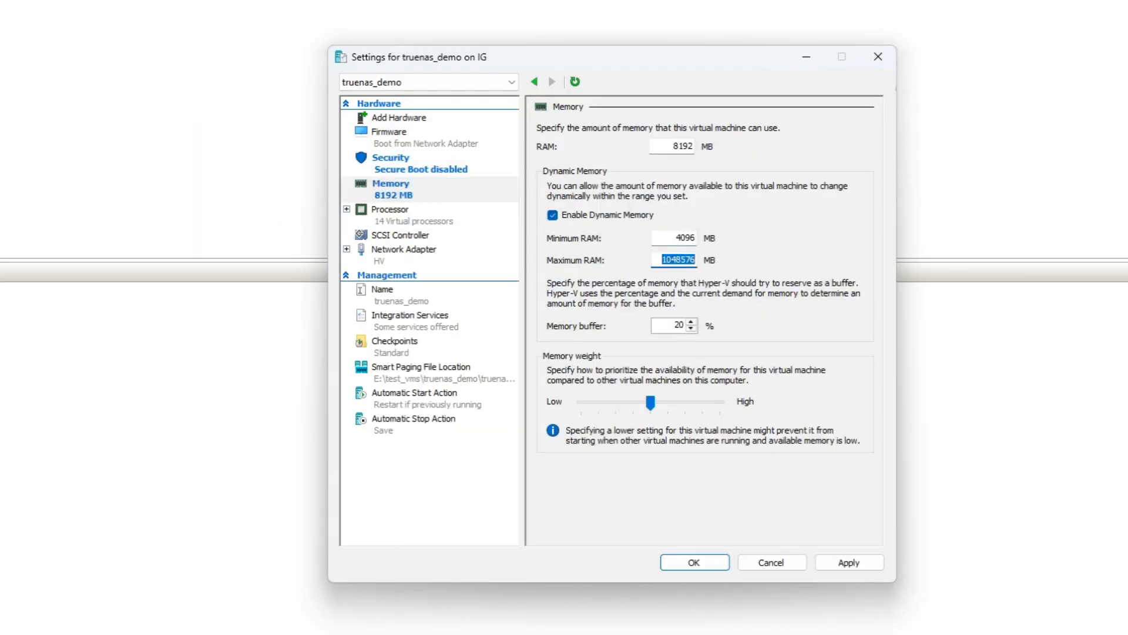
{"action": "type", "text": "8192"}
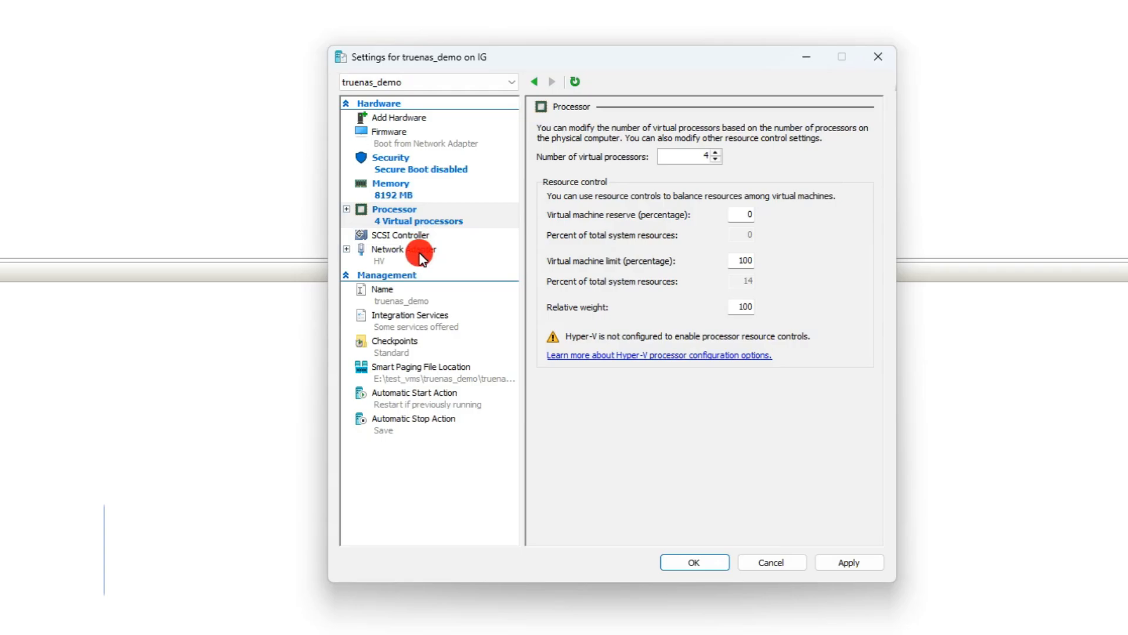
- Add a hard drive to the SCSI controller and place its new virtual hard disk in E:\test_vms\truenas_demo
{"action": "left_click", "coordinate": [401, 235]}
{"action": "left_click", "coordinate": [868, 249]}
{"action": "left_click", "coordinate": [718, 499]}
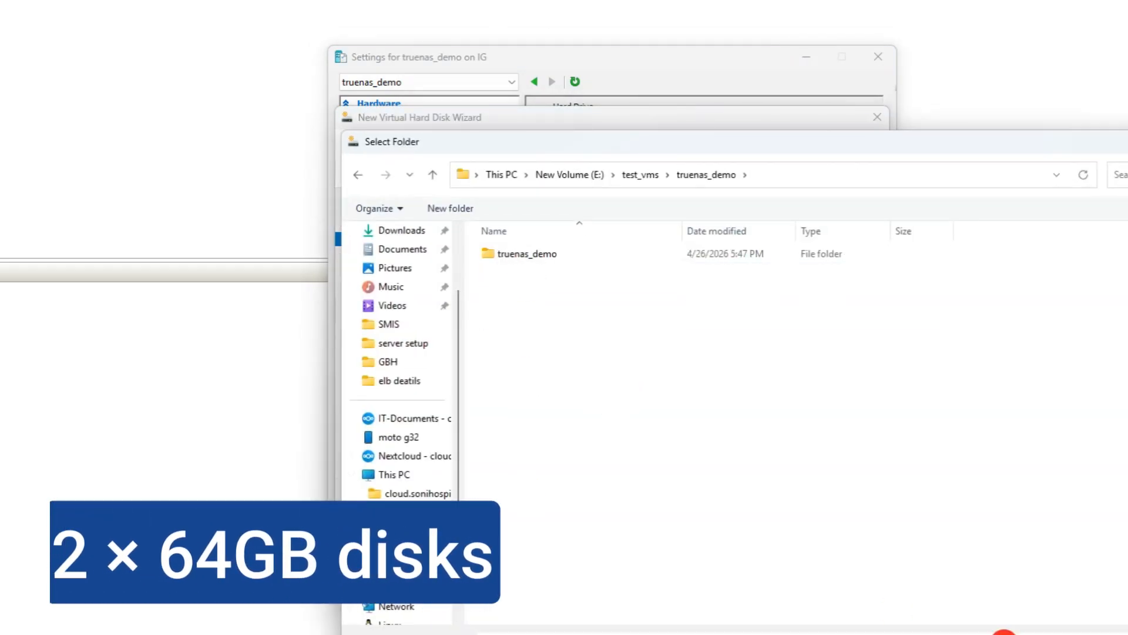
{"action": "left_click", "coordinate": [1004, 632]}
- Rename the new virtual hard disk file so that its name starts with TNAS_Disk
{"action": "double_click", "coordinate": [537, 226]}
{"action": "type", "text": "TNAS_DiskOS"}
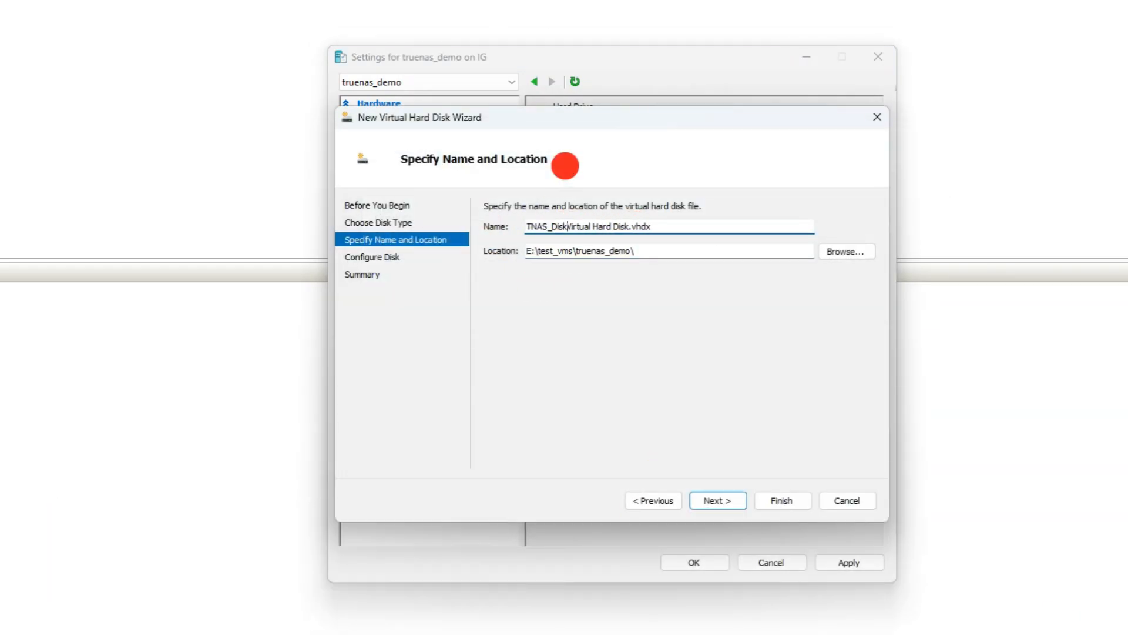
{"action": "type", "text": "_1"}
{"action": "key", "text": "shift+Right"}
{"action": "key", "text": "shift+Right"}
{"action": "key", "text": "shift+Right"}
{"action": "key", "text": "shift+Right"}
{"action": "key", "text": "shift+Right"}
{"action": "key", "text": "shift+Right"}
{"action": "key", "text": "shift+Right"}
{"action": "key", "text": "shift+Right"}
{"action": "key", "text": "shift+Right"}
{"action": "key", "text": "shift+Right"}
{"action": "key", "text": "shift+Right"}
{"action": "key", "text": "shift+Right"}
{"action": "key", "text": "shift+Right"}
{"action": "key", "text": "shift+Right"}
{"action": "key", "text": "shift+Right"}
{"action": "key", "text": "shift+Right"}
{"action": "key", "text": "shift+Right"}
{"action": "key", "text": "BackSpace"}
{"action": "key", "text": "ctrl+z"}
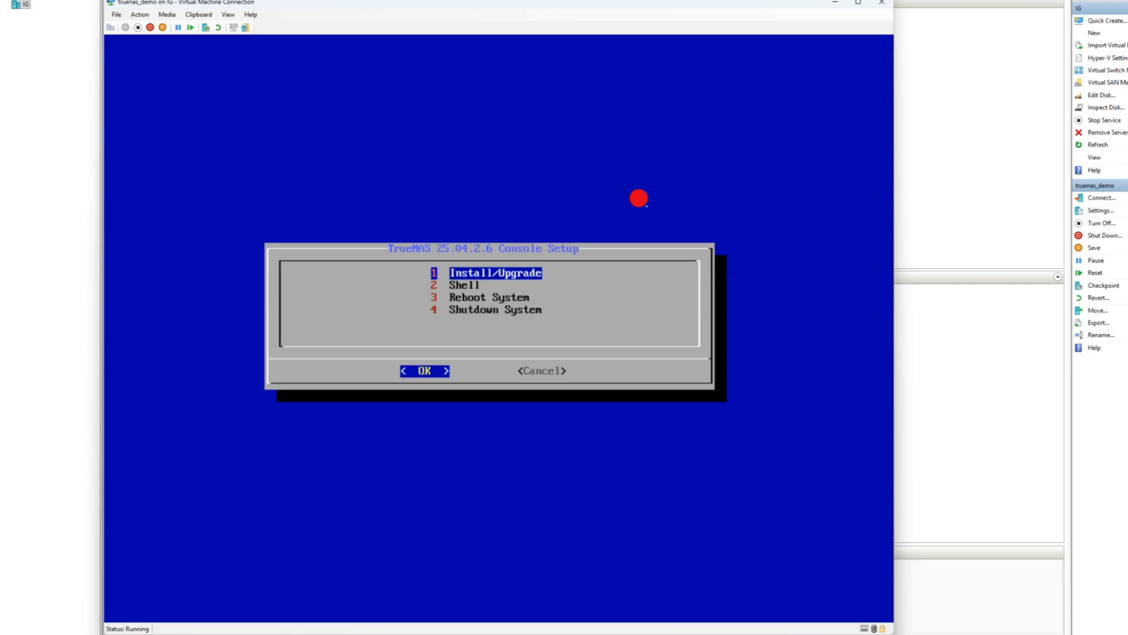
- Start the Install/Upgrade option in the TrueNAS console setup
{"action": "key", "text": "Down"}
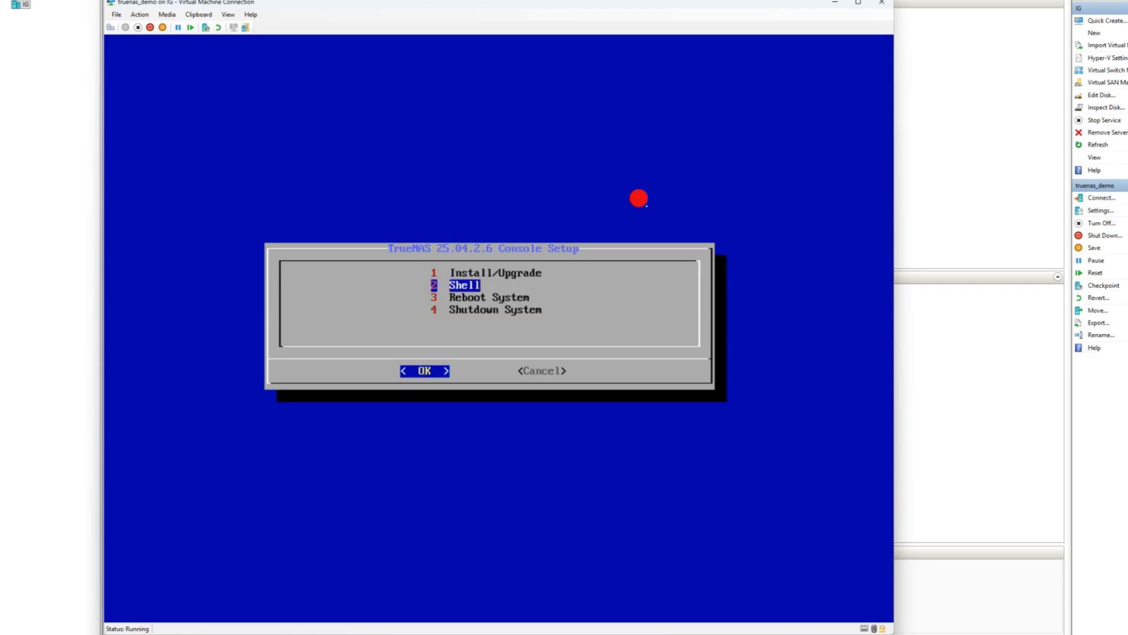
{"action": "key", "text": "Down"}
{"action": "key", "text": "Down"}
{"action": "key", "text": "Up"}
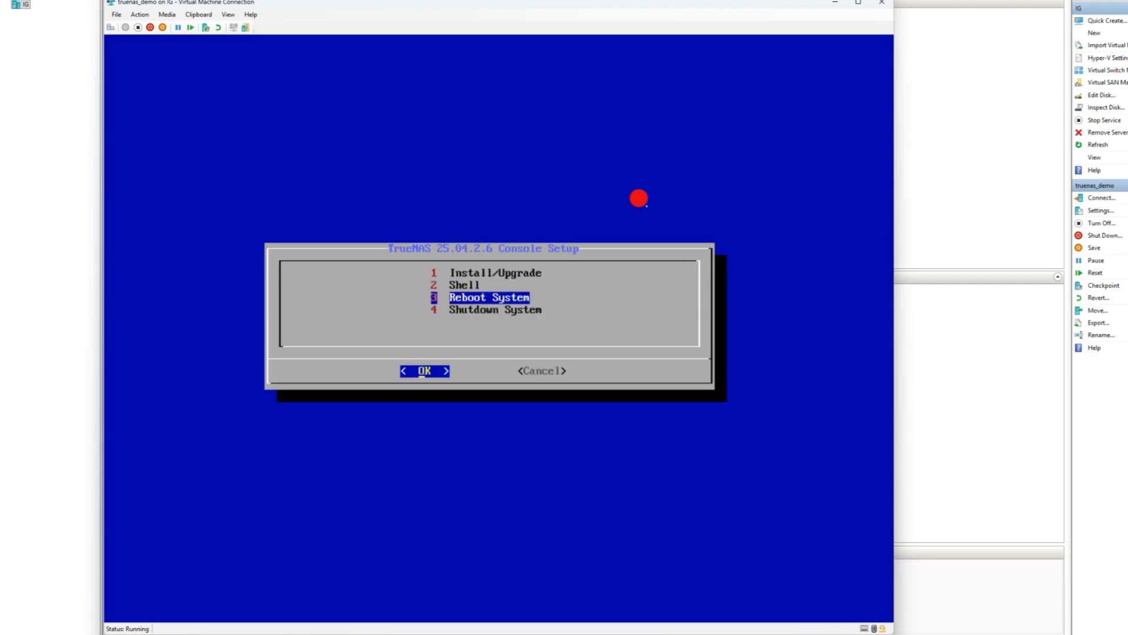
{"action": "key", "text": "Up"}
{"action": "key", "text": "Up"}
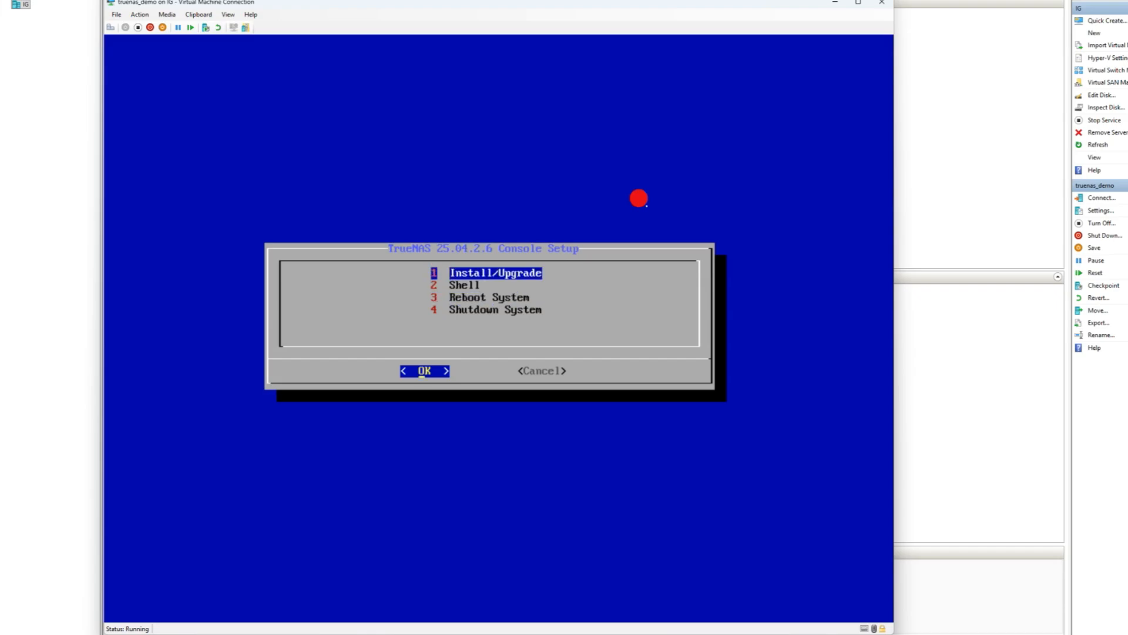
{"action": "key", "text": "Return"}
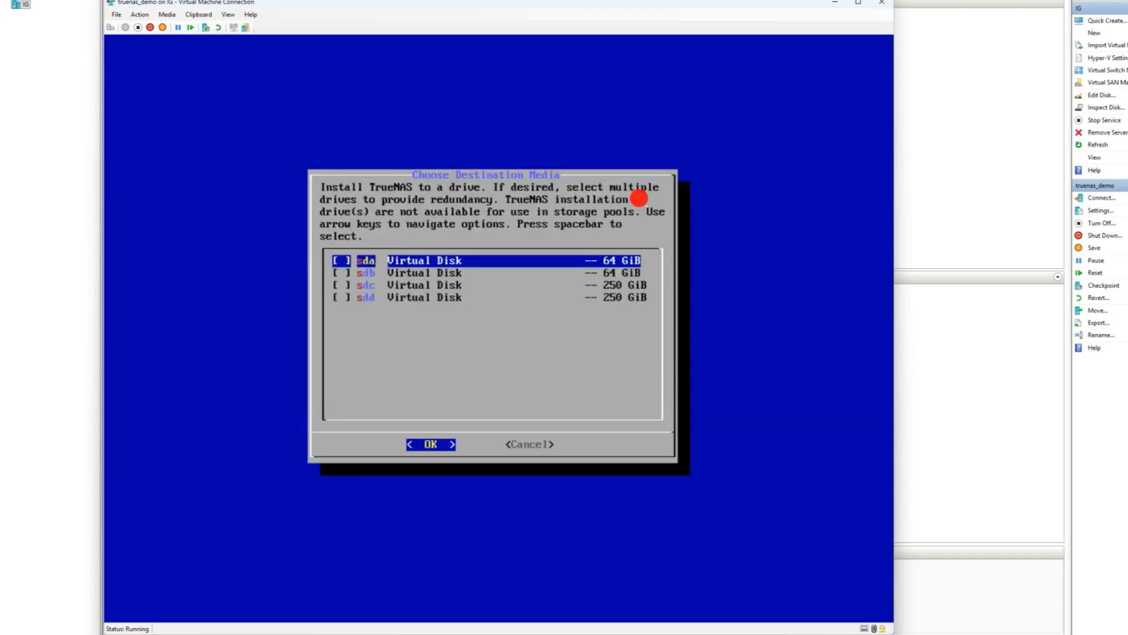
- Choose both 64 GiB virtual disks, sda and sdb, as the destination media and proceed with the TrueNAS installation
{"action": "key", "text": "Down"}
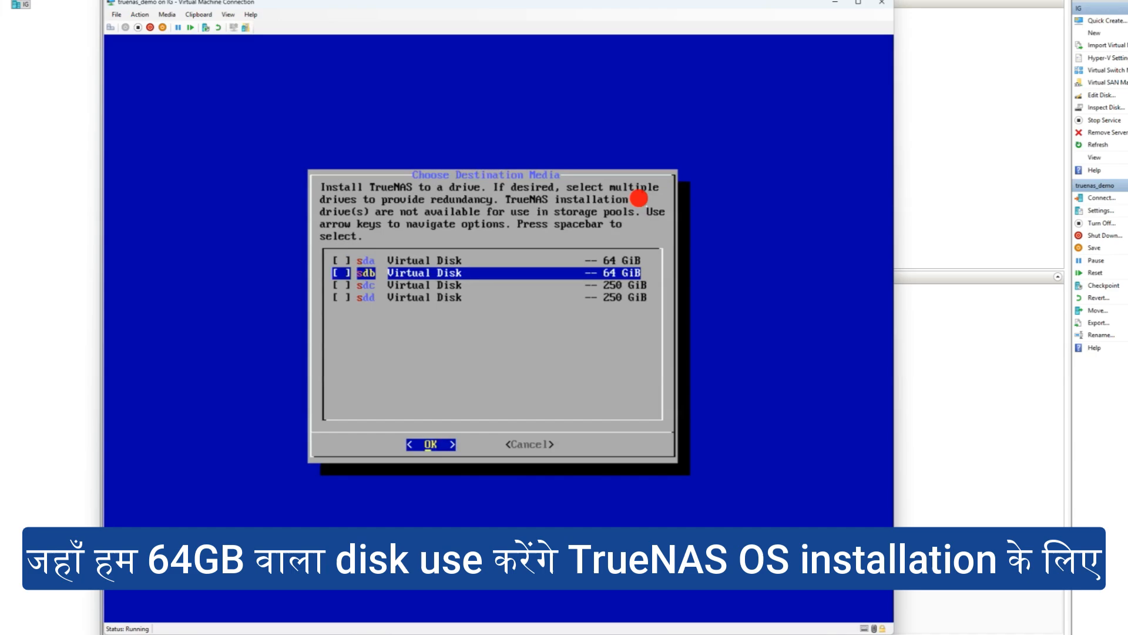
{"action": "key", "text": "Down"}
{"action": "key", "text": "Down"}
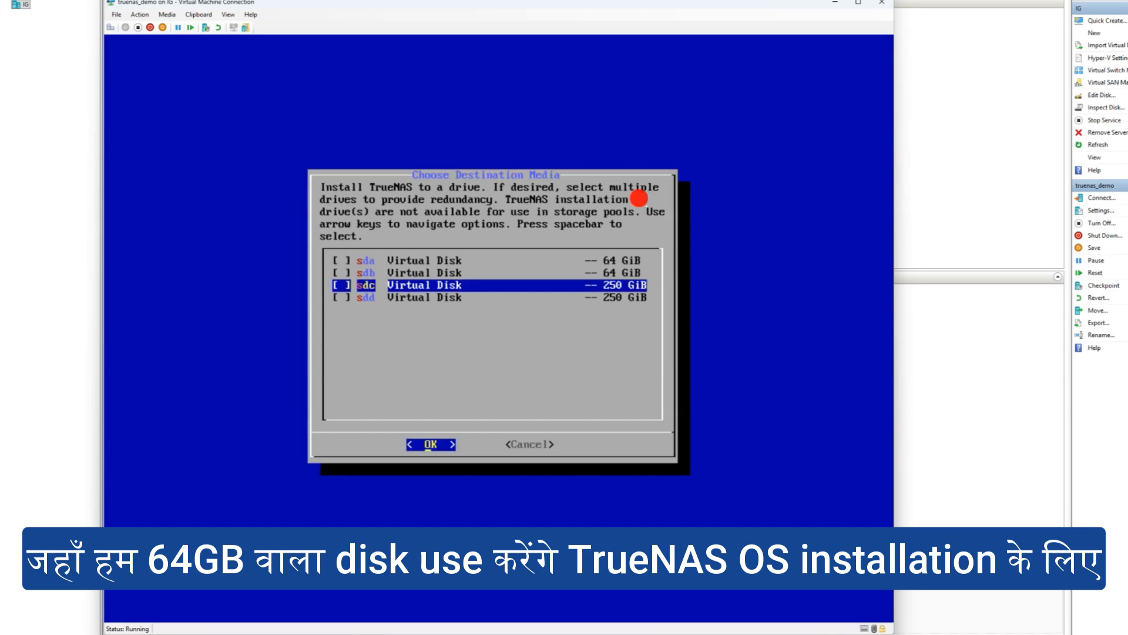
{"action": "key", "text": "Up"}
{"action": "key", "text": "Up"}
{"action": "key", "text": "Up"}
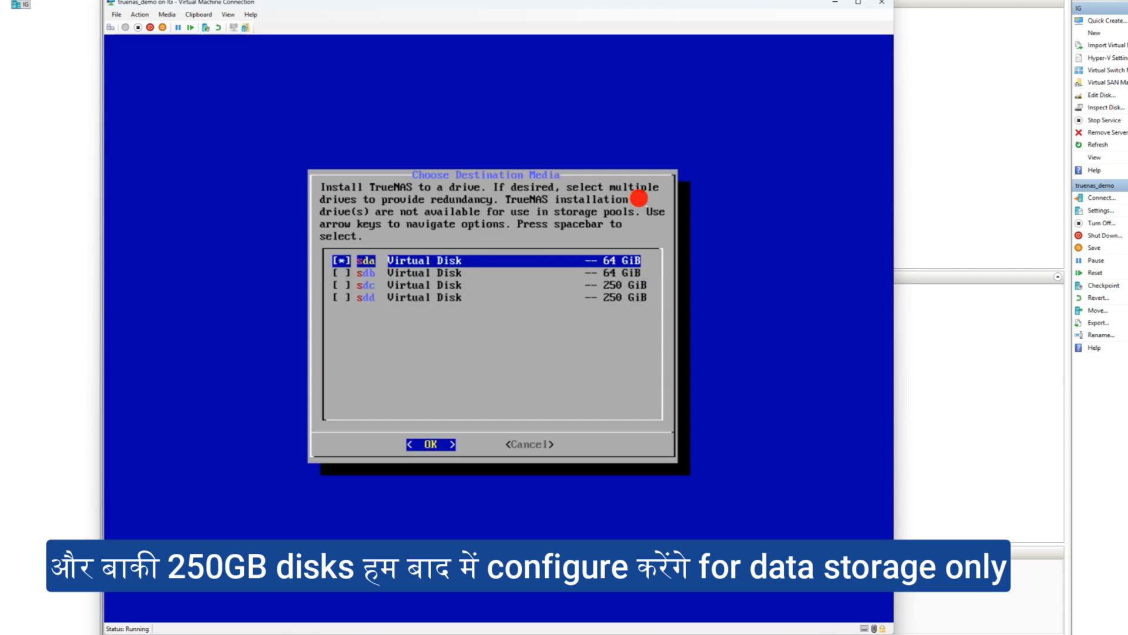
{"action": "key", "text": "Down"}
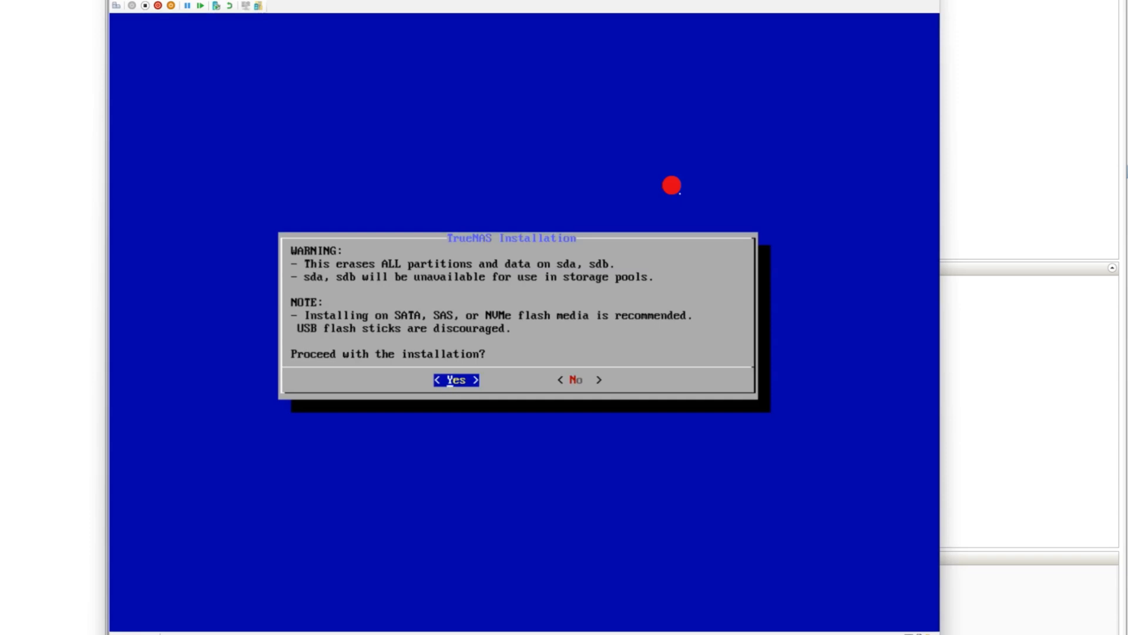
{"action": "key", "text": "Return"}
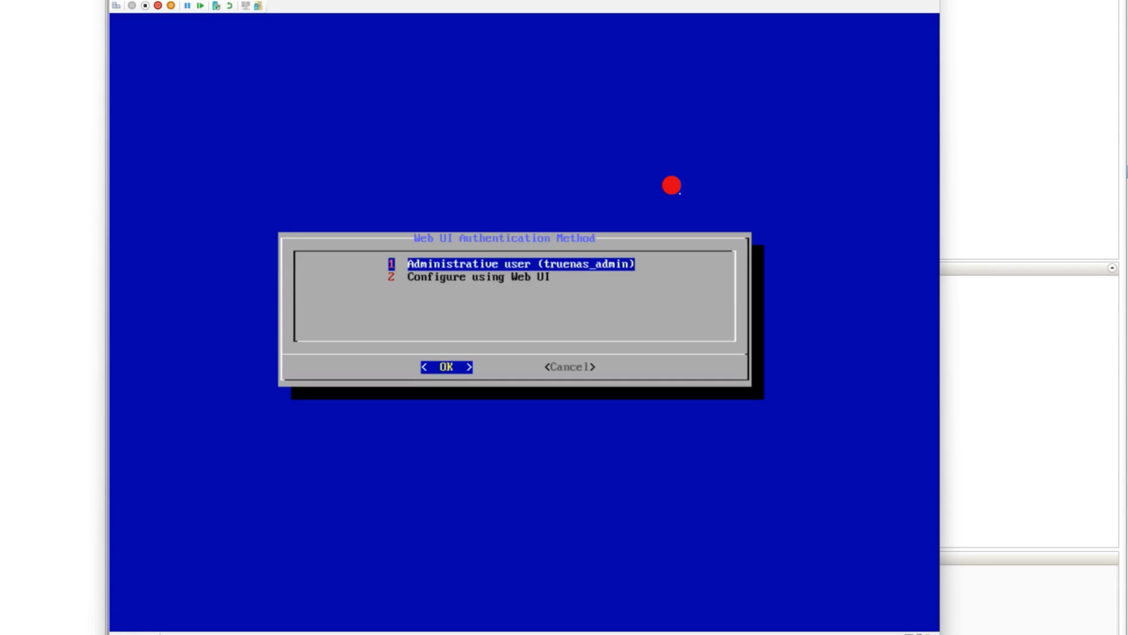
- Set the Web UI authentication method to Configure using Web UI
{"action": "key", "text": "Down"}
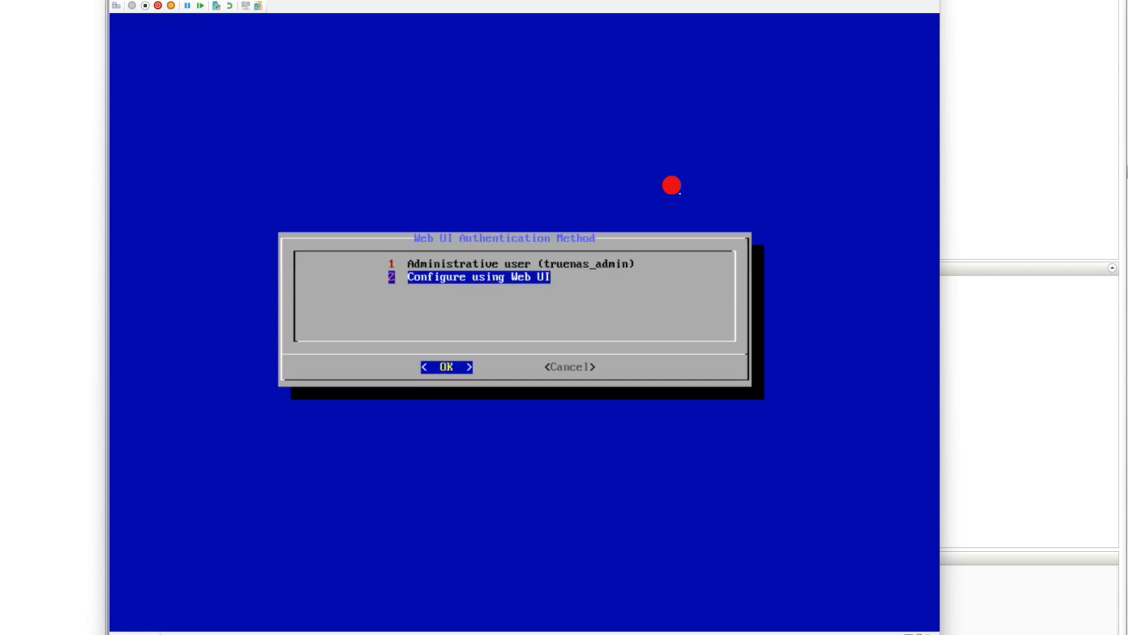
{"action": "key", "text": "Up"}
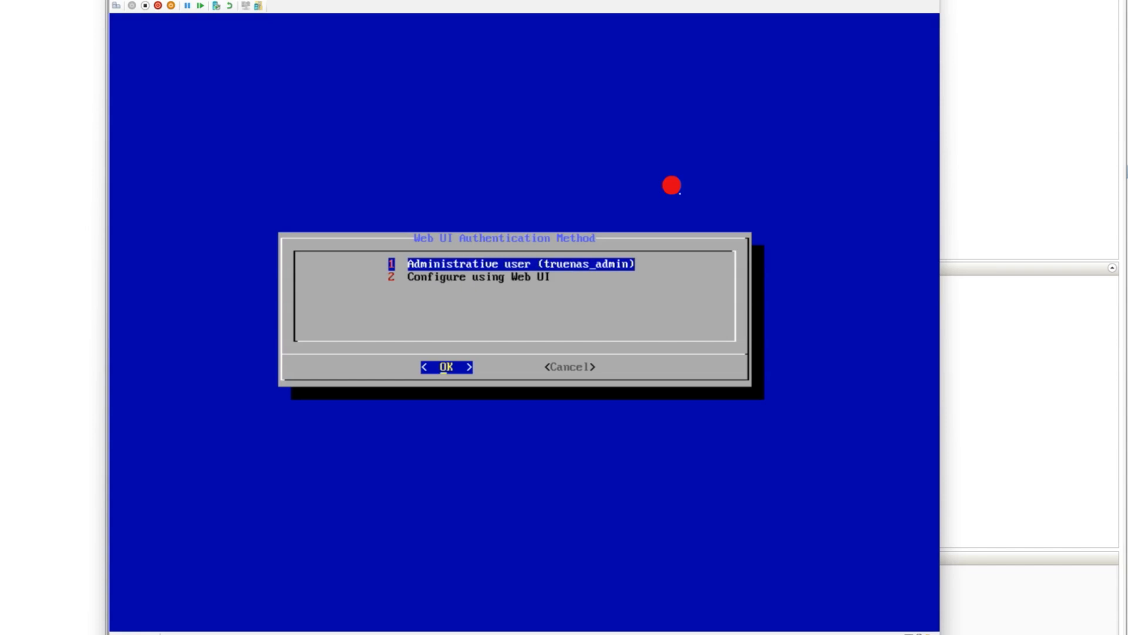
{"action": "key", "text": "Down"}
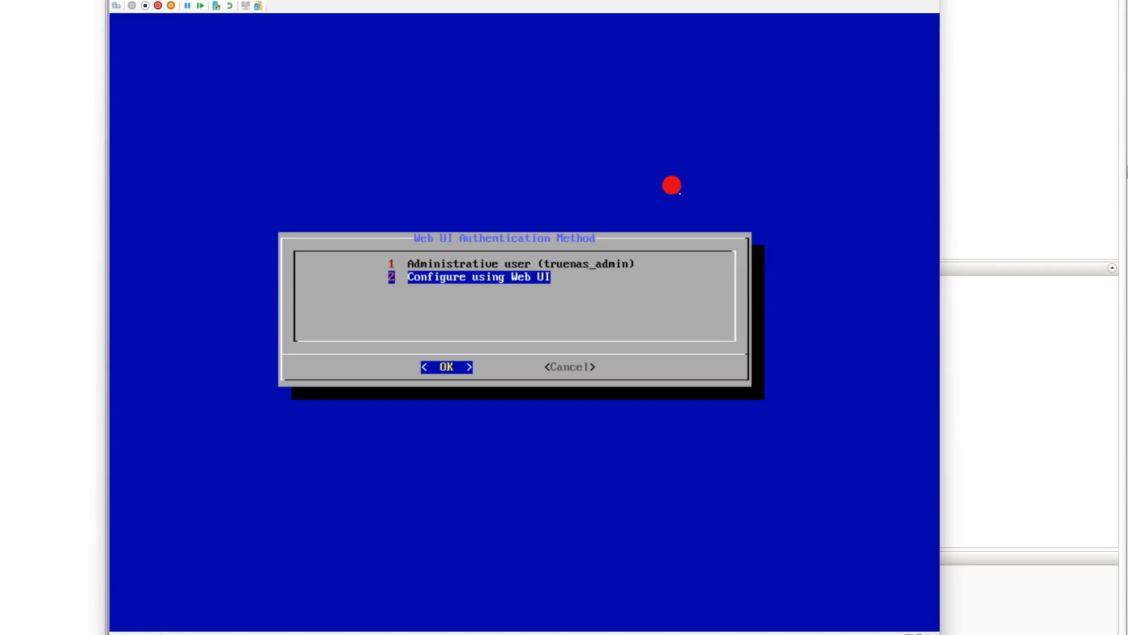
{"action": "key", "text": "Return"}
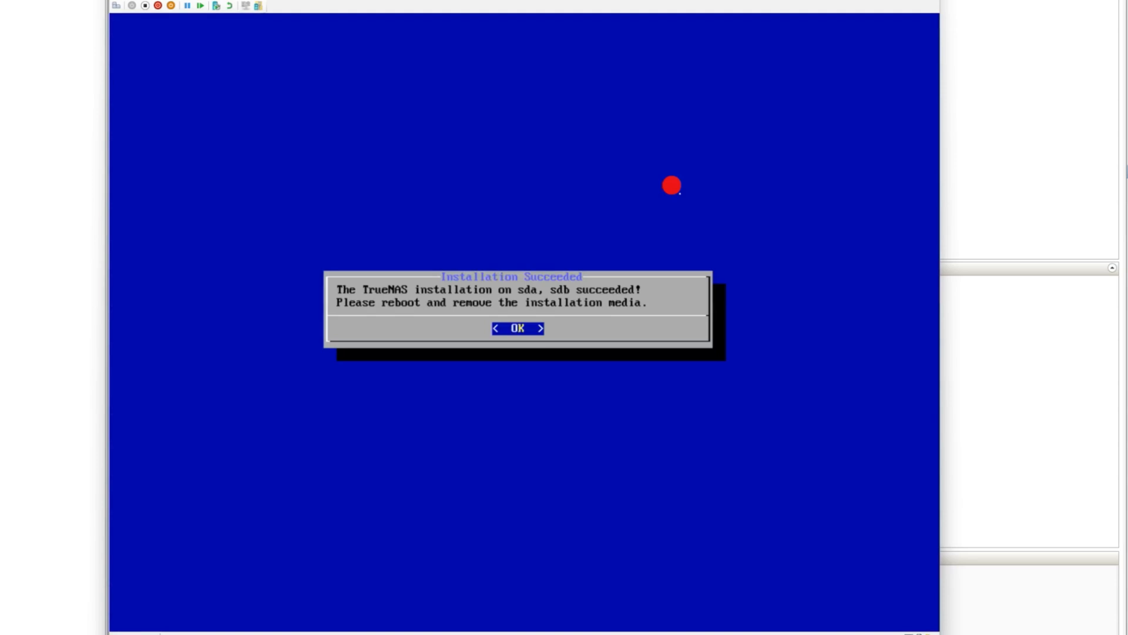
- Acknowledge the end of the installation and reboot the system from the console setup
{"action": "key", "text": "Return"}
{"action": "key", "text": "Down"}
{"action": "key", "text": "Down"}
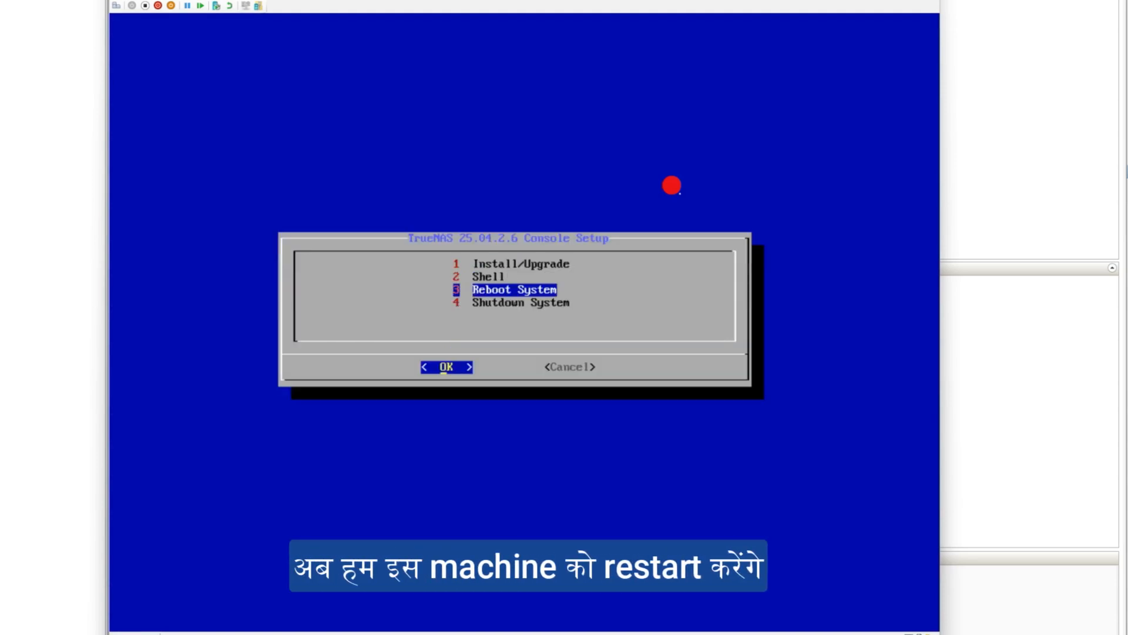
{"action": "key", "text": "Return"}
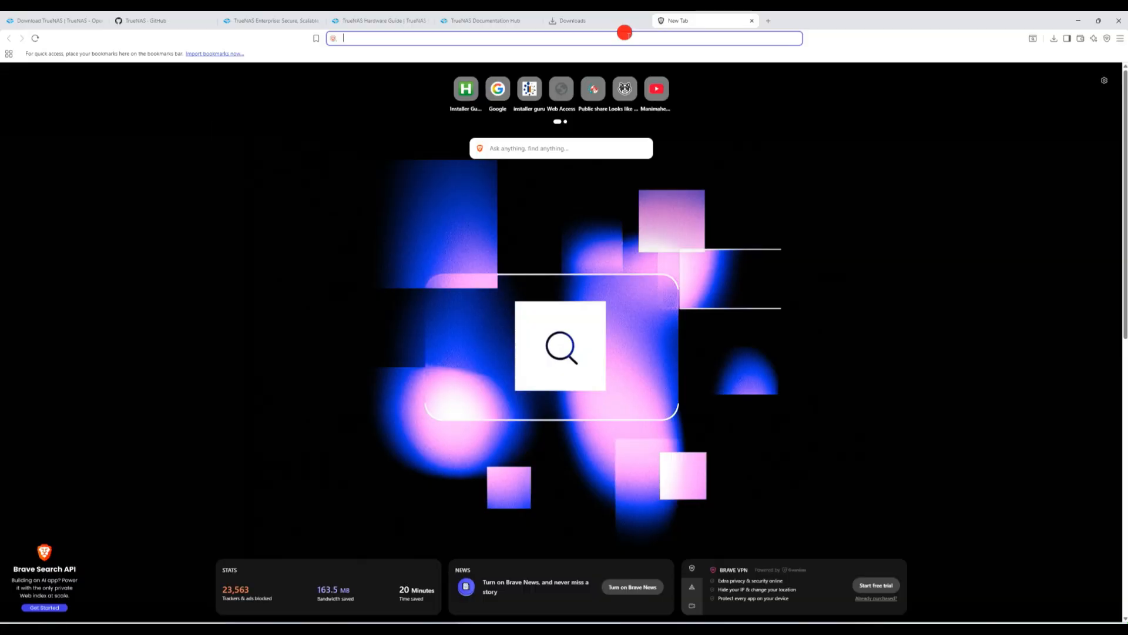
- Switch to the Brave browser and open the TrueNAS web interface at 192.168.20.86
{"action": "type", "text": "19"}
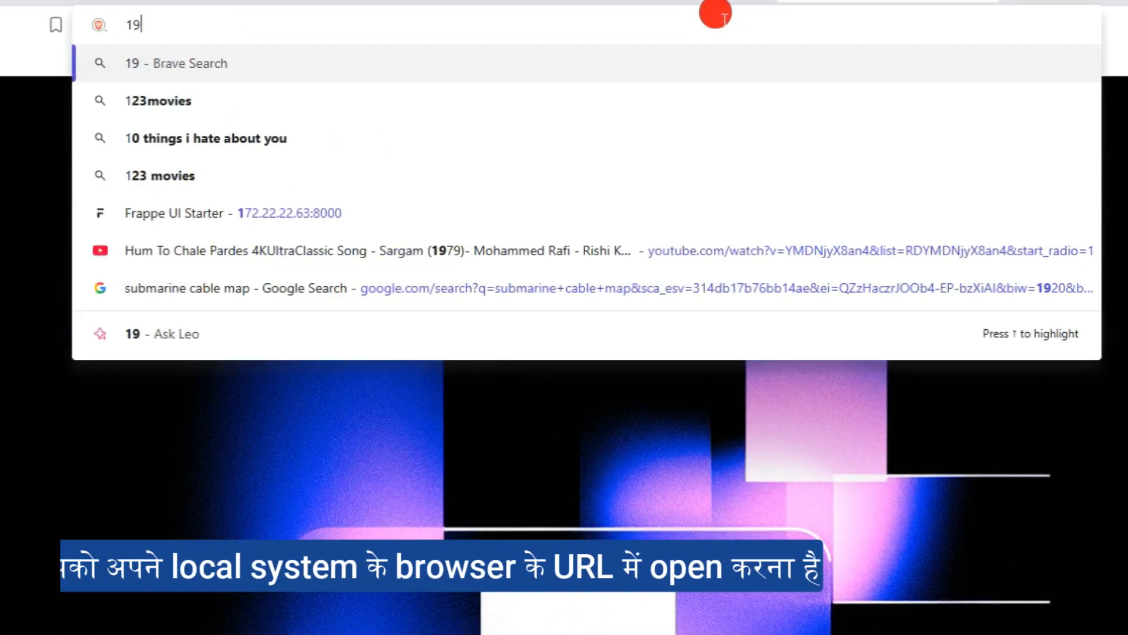
{"action": "type", "text": "2.168.20.8"}
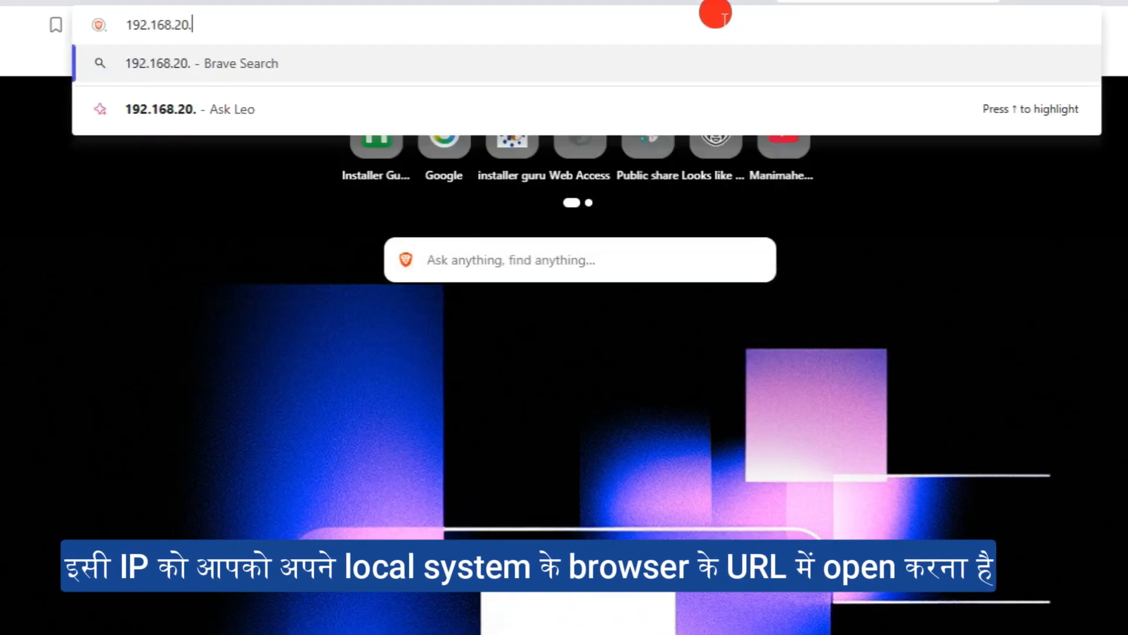
{"action": "type", "text": "6"}
{"action": "key", "text": "Return"}
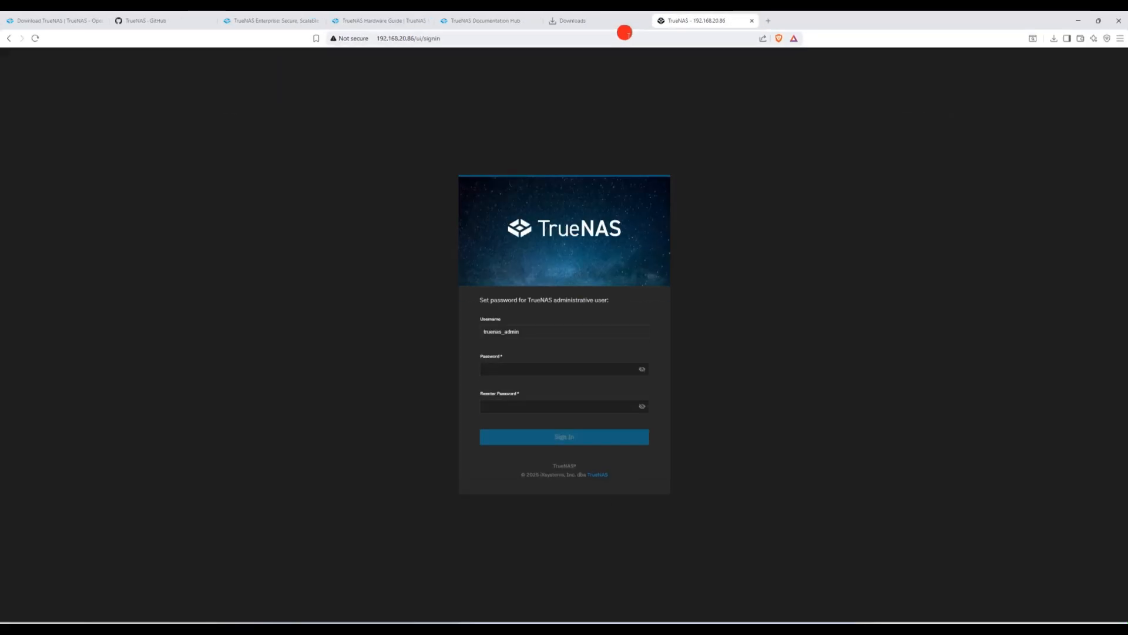
- Enter and re-enter the password for the truenas_admin administrative user, sign in, and decline saving the password in the browser
{"action": "double_click", "coordinate": [535, 331]}
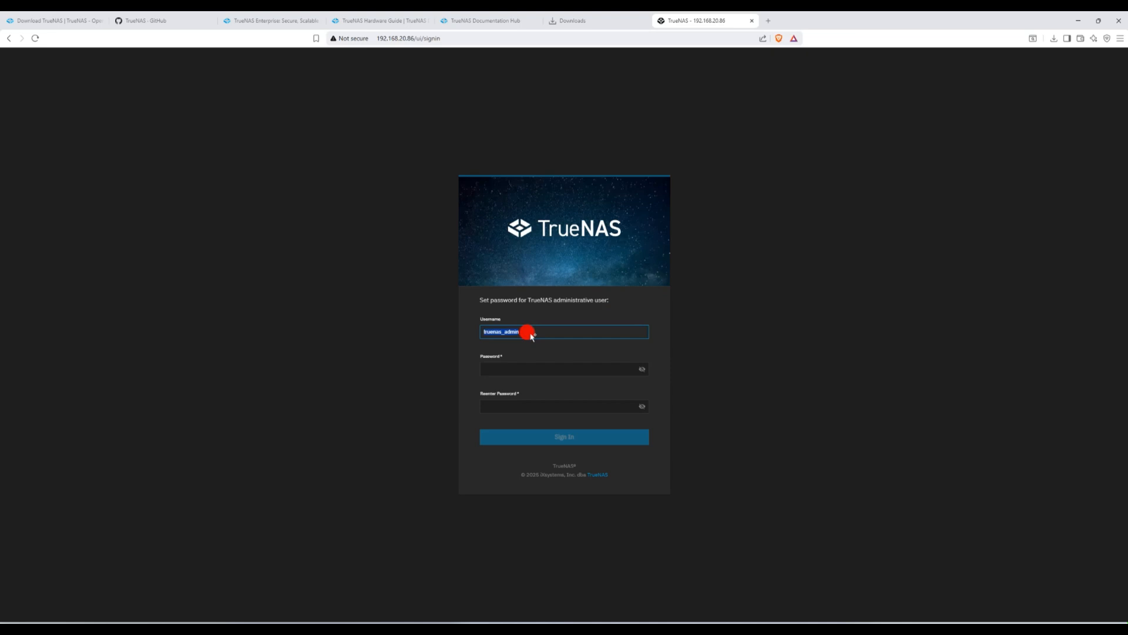
{"action": "left_click", "coordinate": [523, 369]}
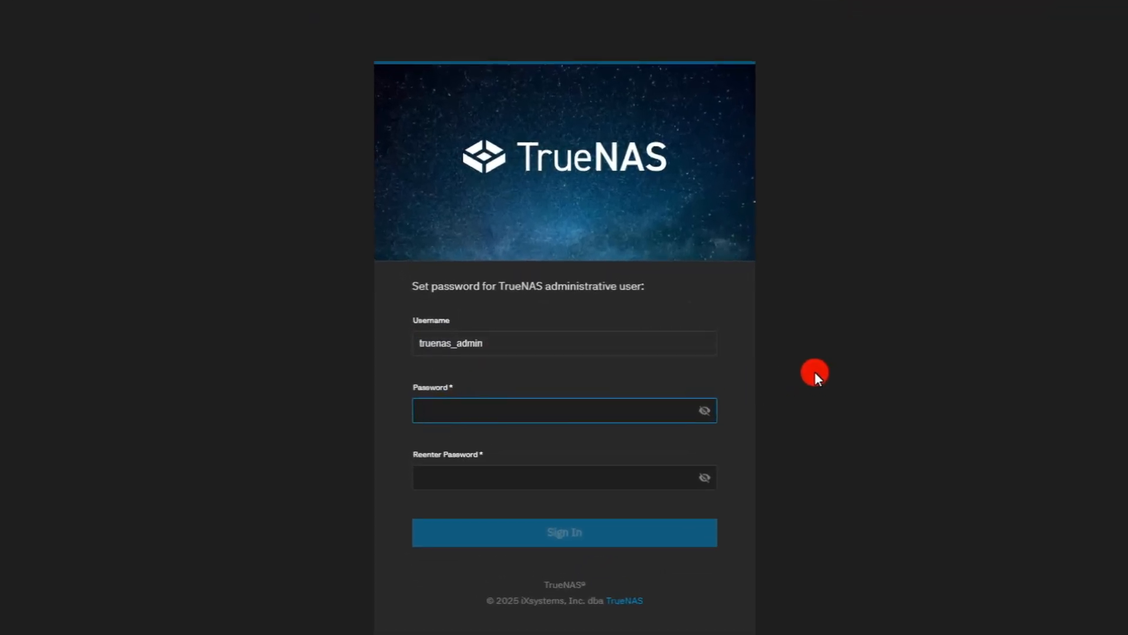
{"action": "type", "text": "a"}
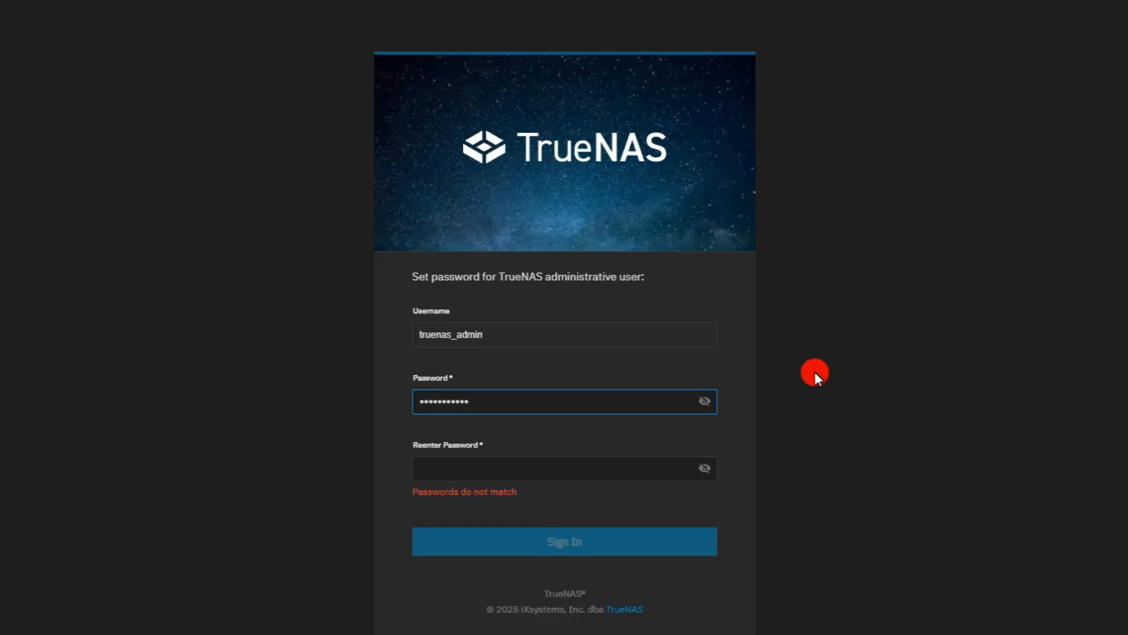
{"action": "key", "text": "Tab"}
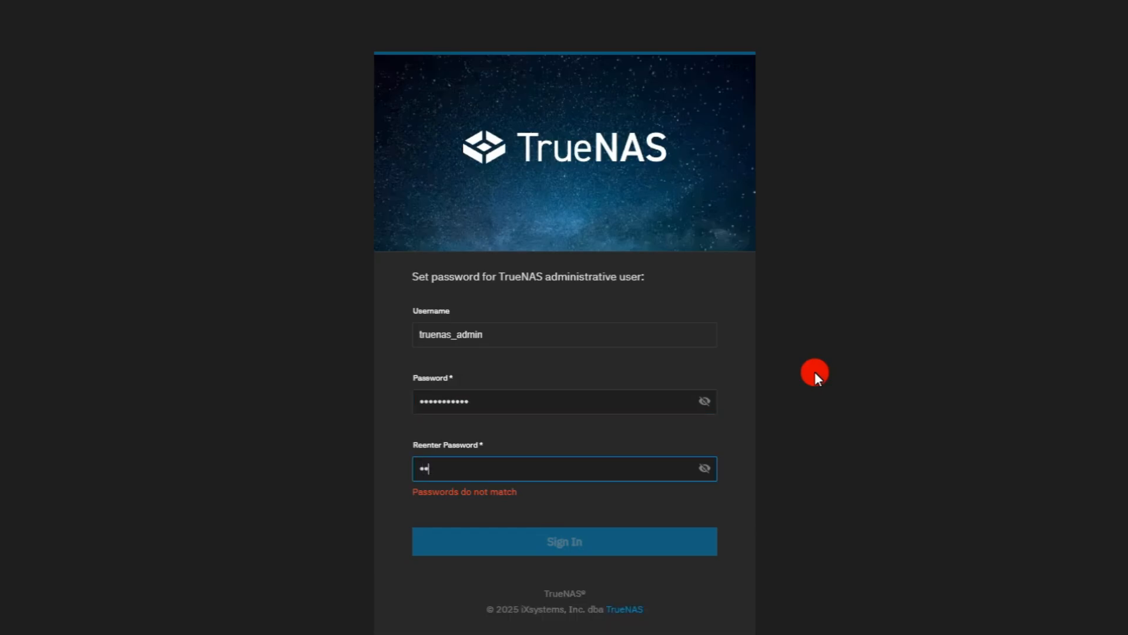
{"action": "type", "text": "••••••••••••"}
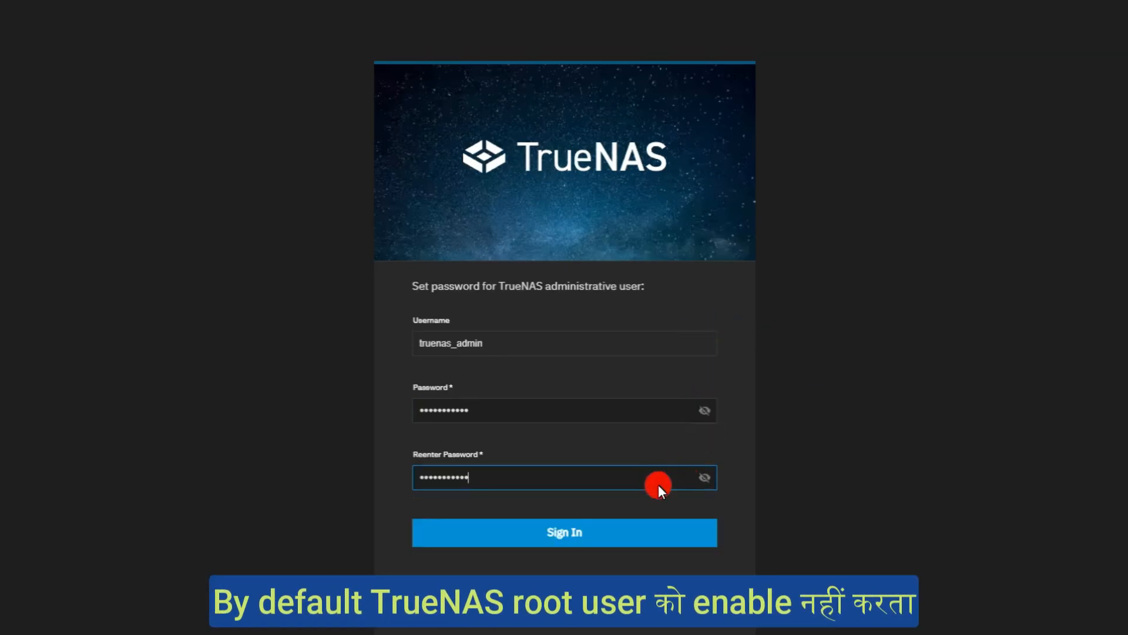
{"action": "left_click", "coordinate": [637, 536]}
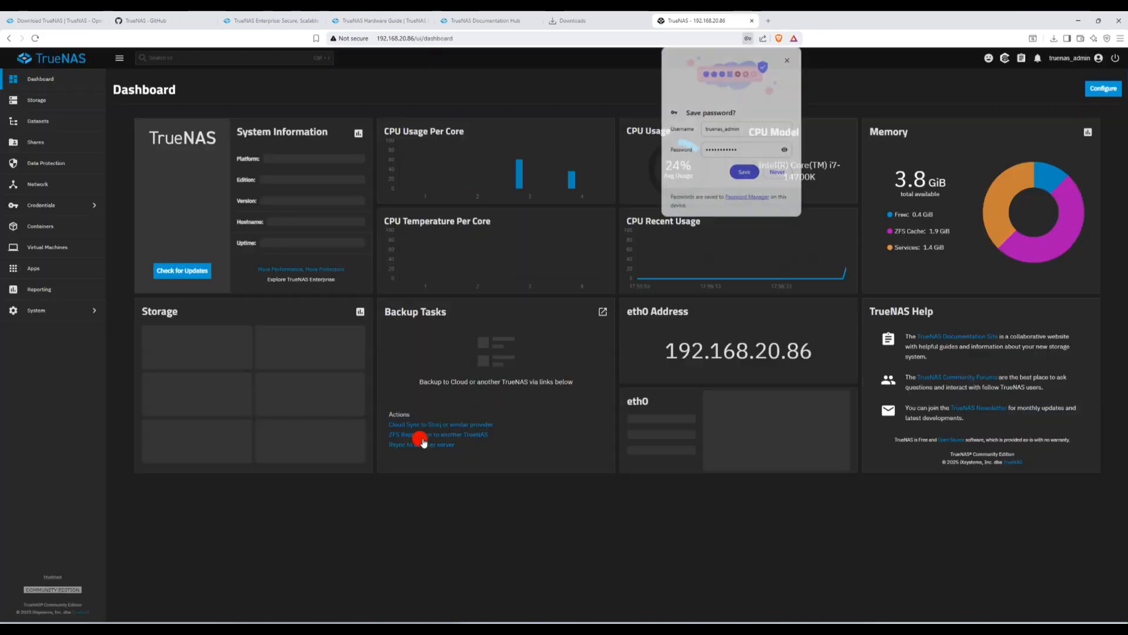
{"action": "left_click", "coordinate": [778, 172]}
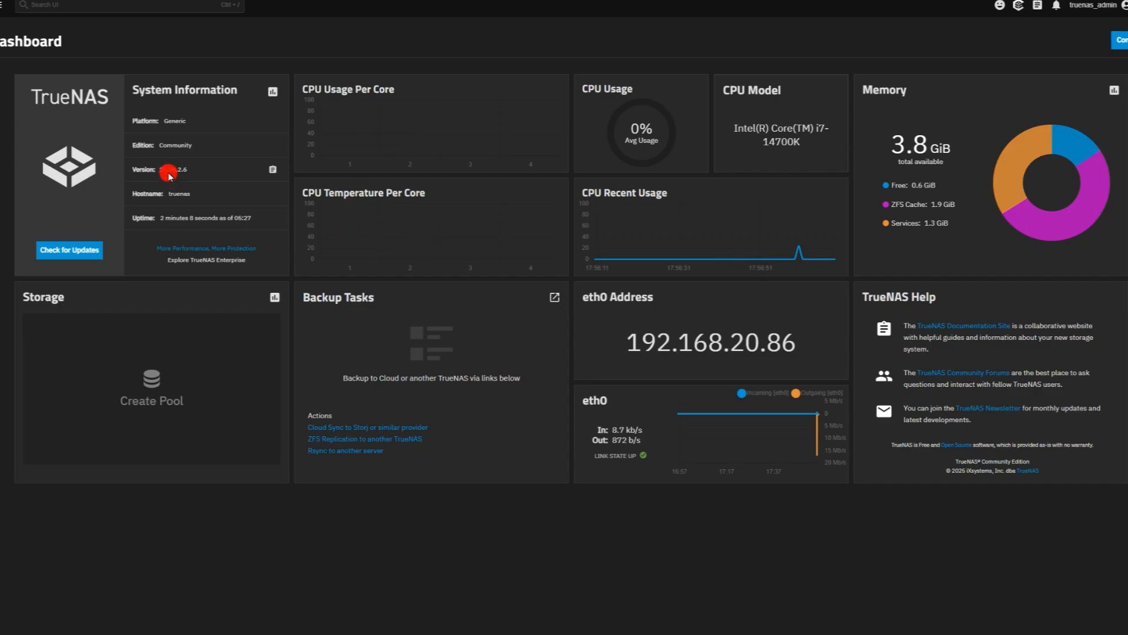
{"action": "left_click", "coordinate": [1103, 5]}
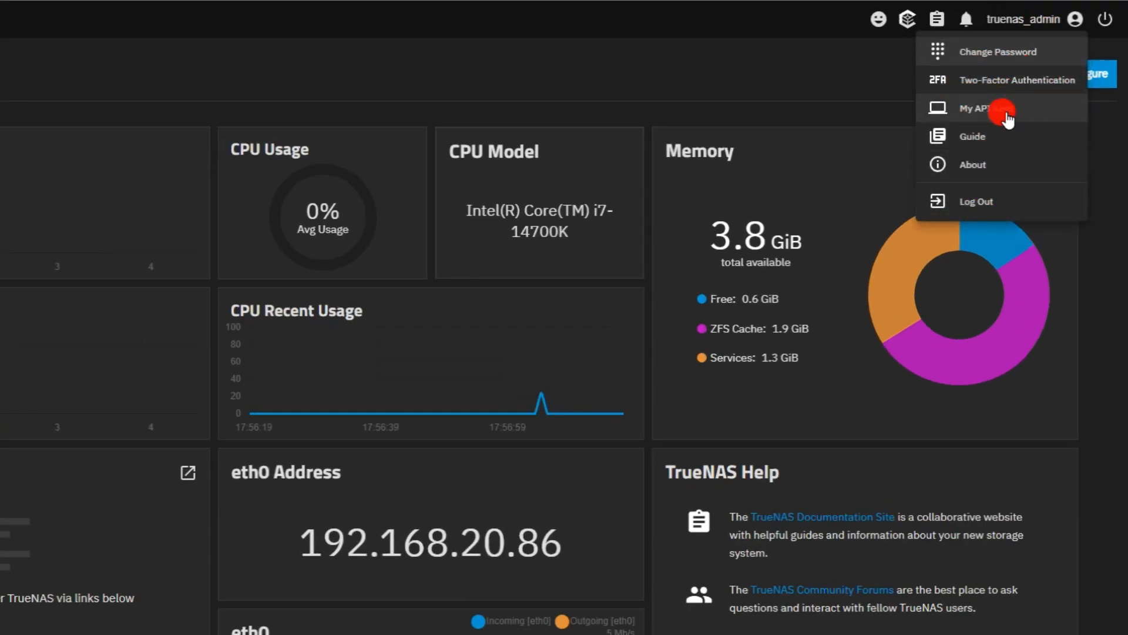
{"action": "left_click", "coordinate": [1104, 20]}
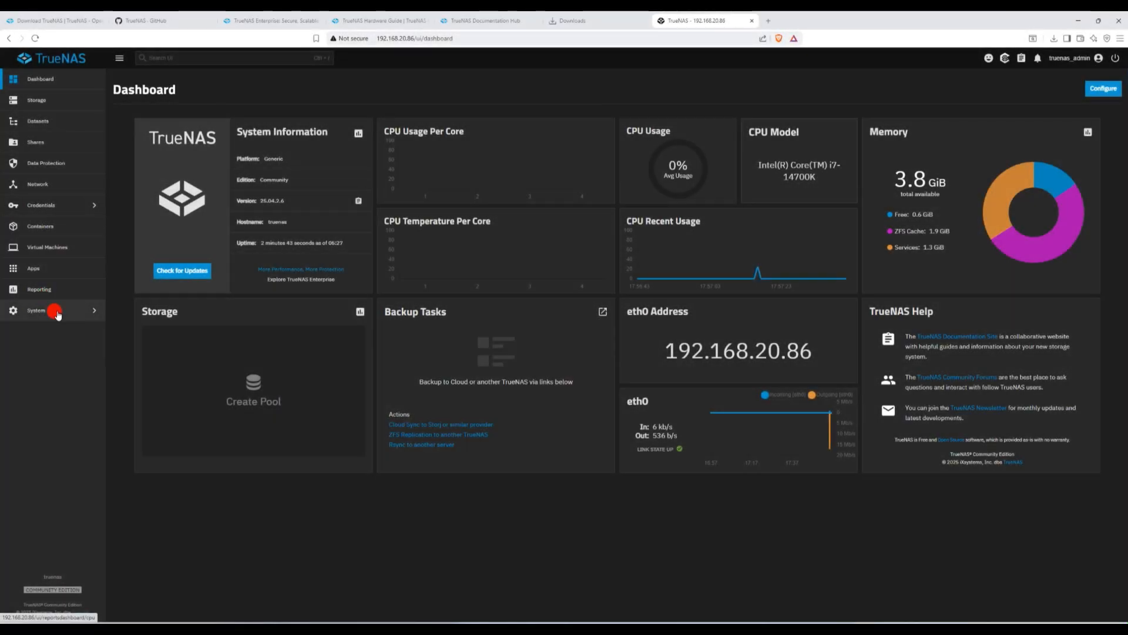
- Open the GUI settings in the system's General Settings and set the theme to iX Blue
{"action": "left_click", "coordinate": [57, 314]}
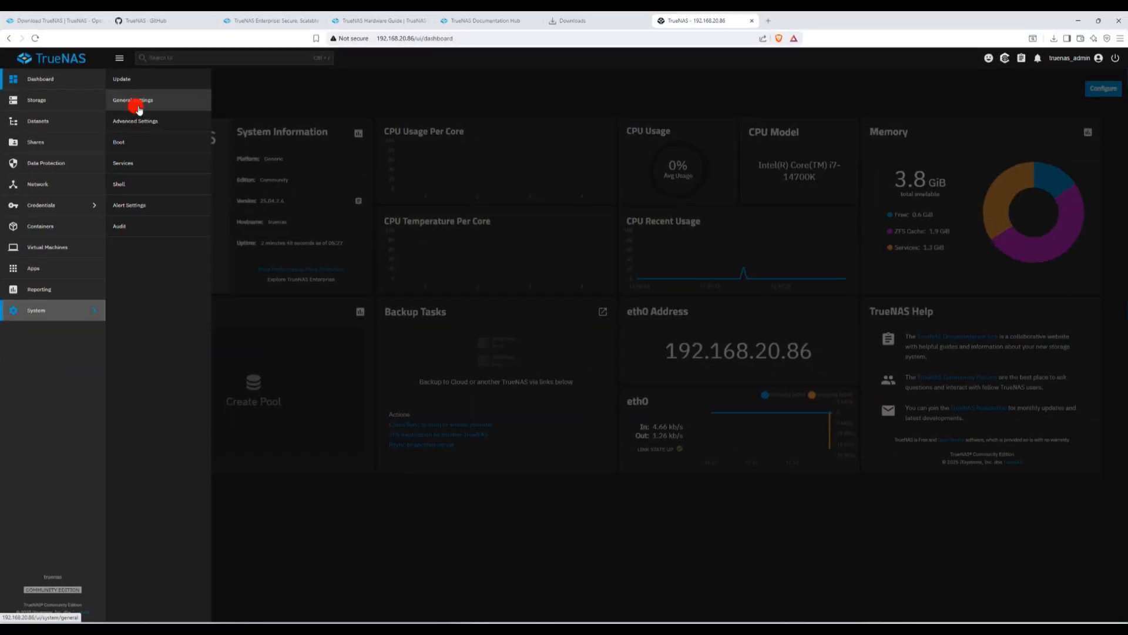
{"action": "left_click", "coordinate": [138, 106]}
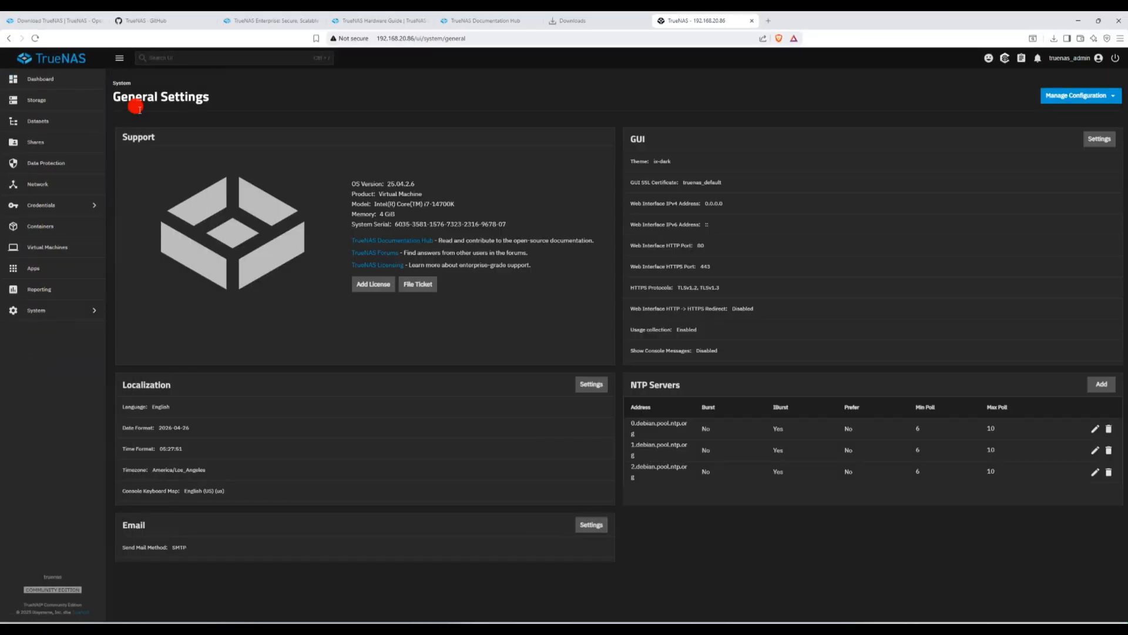
{"action": "left_click", "coordinate": [1096, 139]}
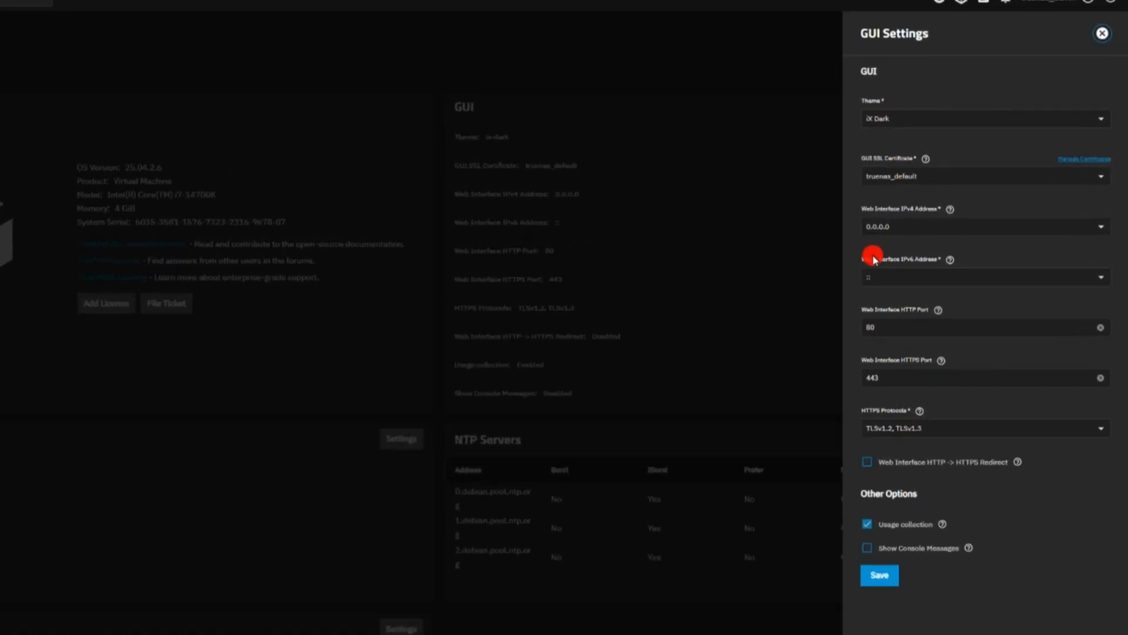
{"action": "left_click", "coordinate": [943, 107]}
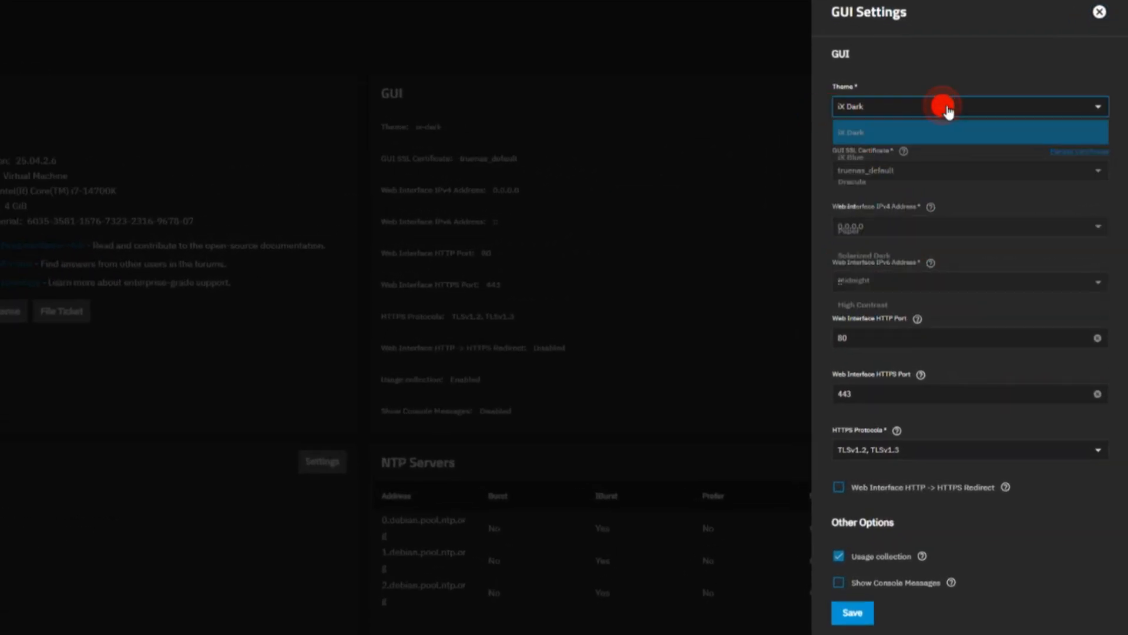
{"action": "left_click", "coordinate": [909, 167]}
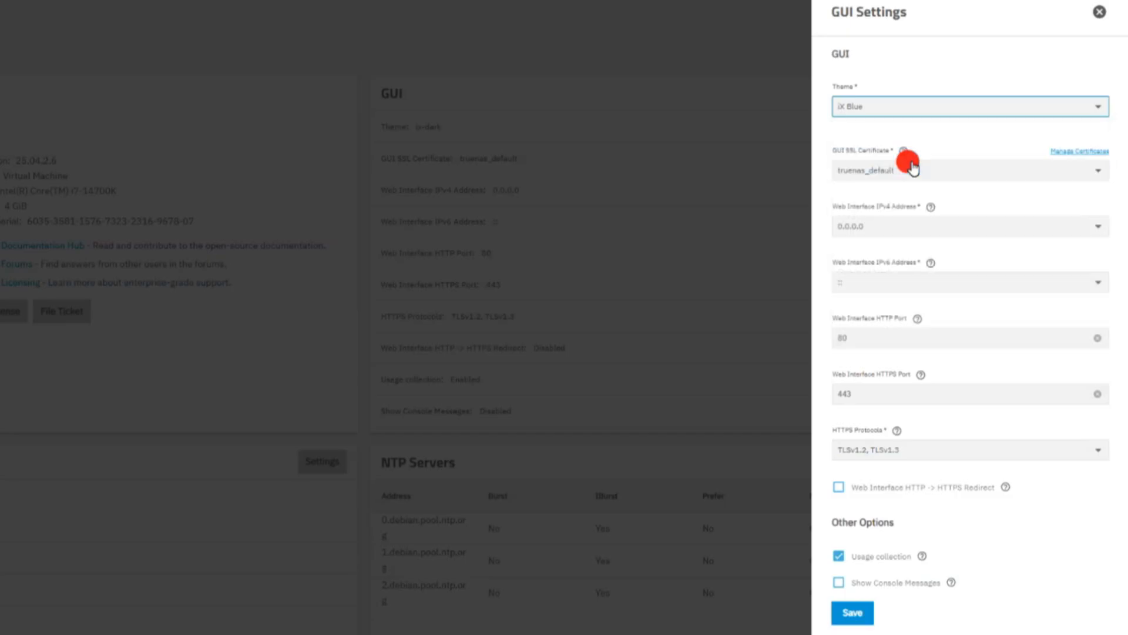
- Enable the web interface HTTP to HTTPS redirect and console messages, save the GUI settings, and confirm the redirect and web service restart
{"action": "left_click", "coordinate": [842, 491]}
{"action": "left_click", "coordinate": [938, 458]}
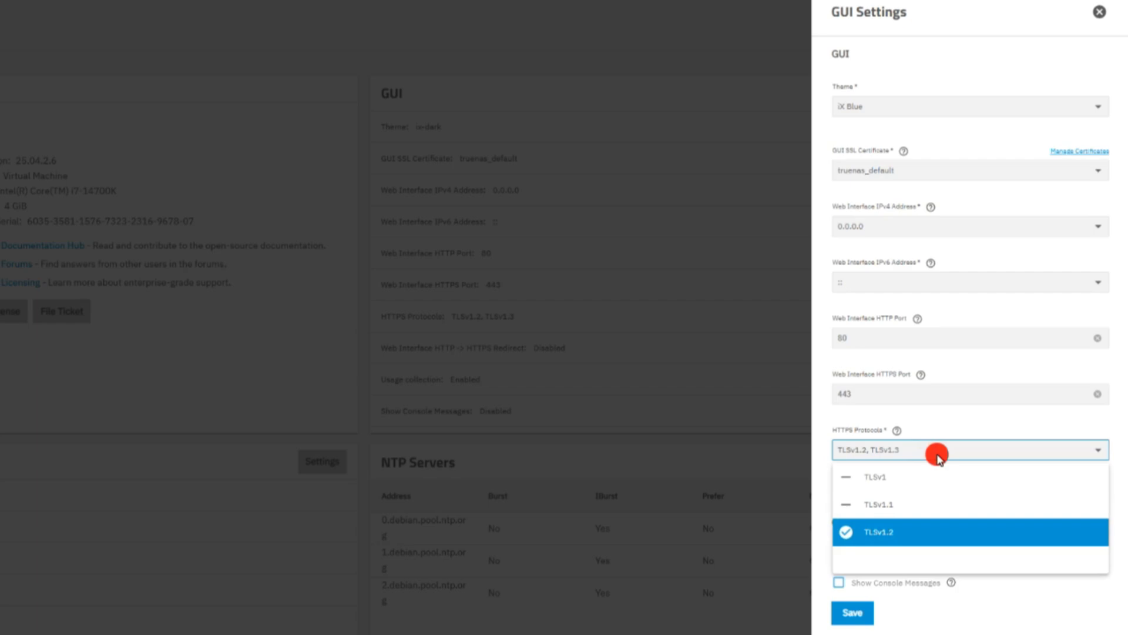
{"action": "left_click", "coordinate": [938, 456]}
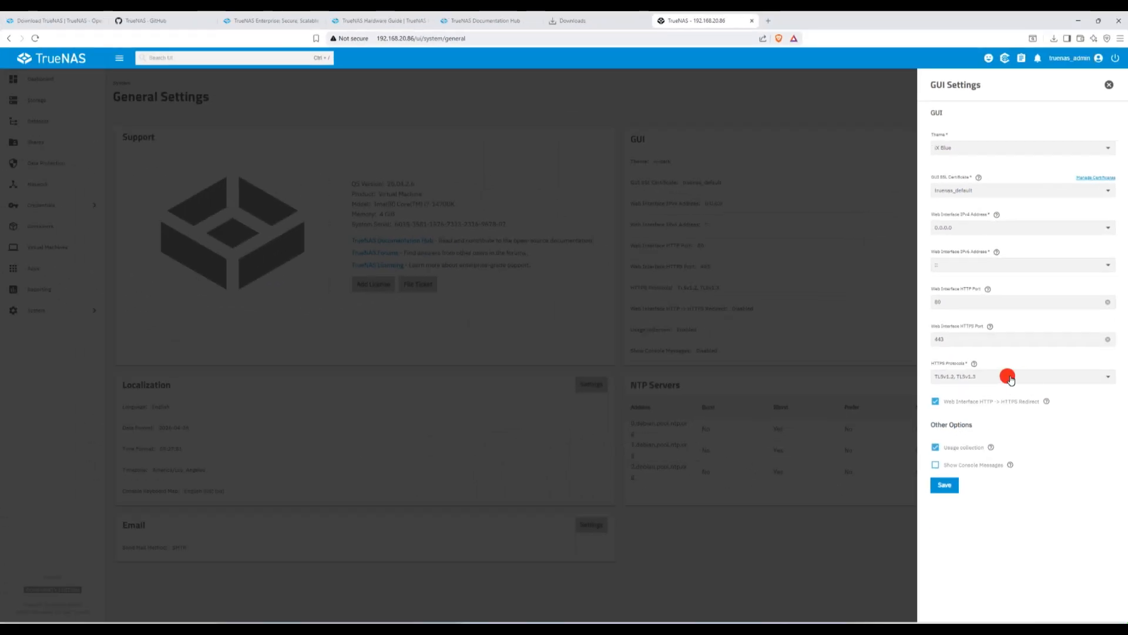
{"action": "left_click", "coordinate": [944, 484]}
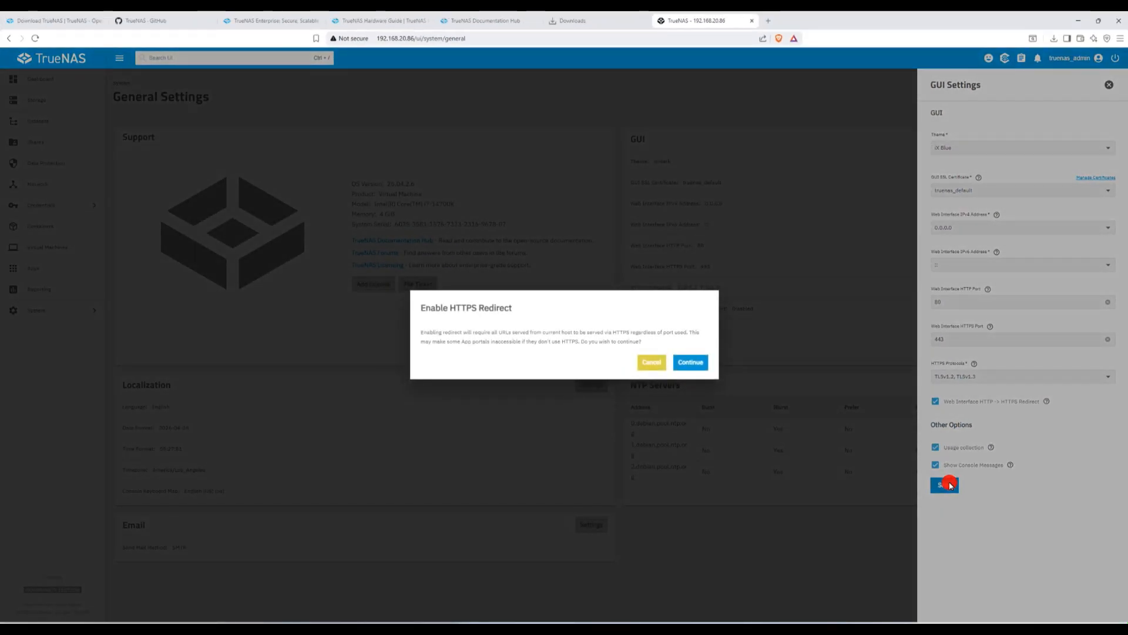
{"action": "left_click", "coordinate": [693, 362]}
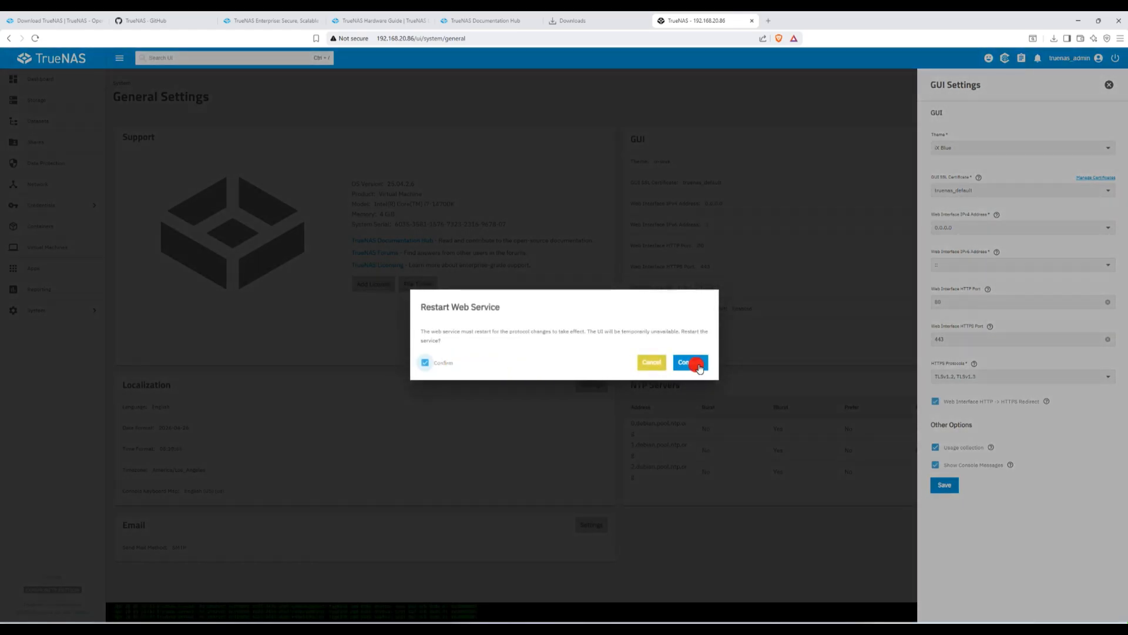
{"action": "left_click", "coordinate": [699, 365]}
- Proceed to the HTTPS site at 192.168.20.86 despite the certificate warning and open the system's General Settings
{"action": "left_click", "coordinate": [446, 265]}
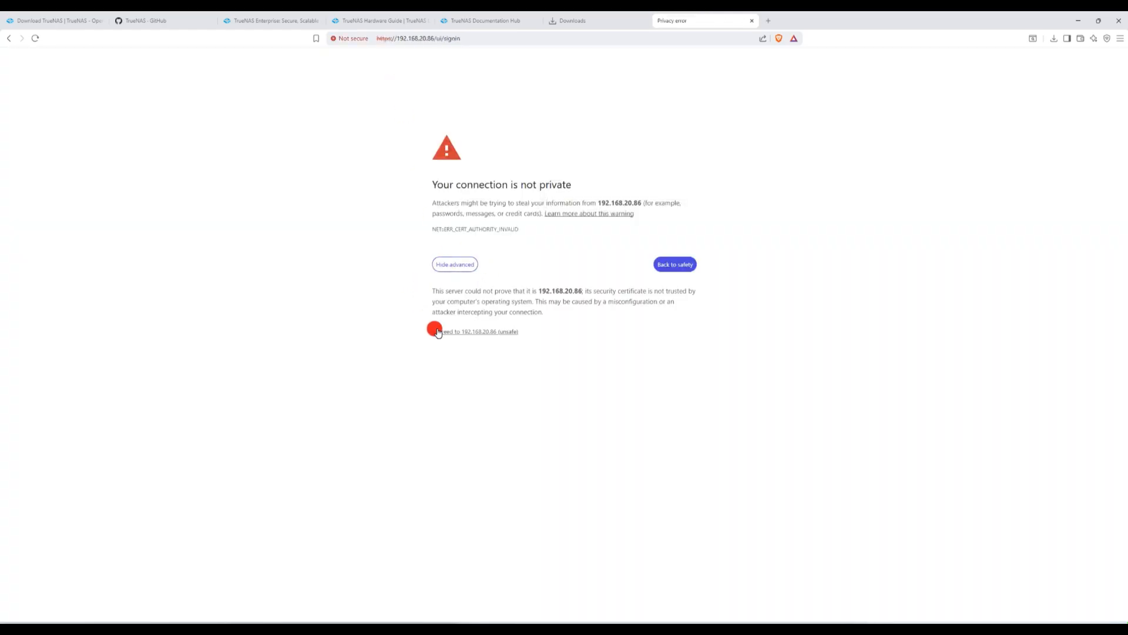
{"action": "left_click", "coordinate": [435, 329]}
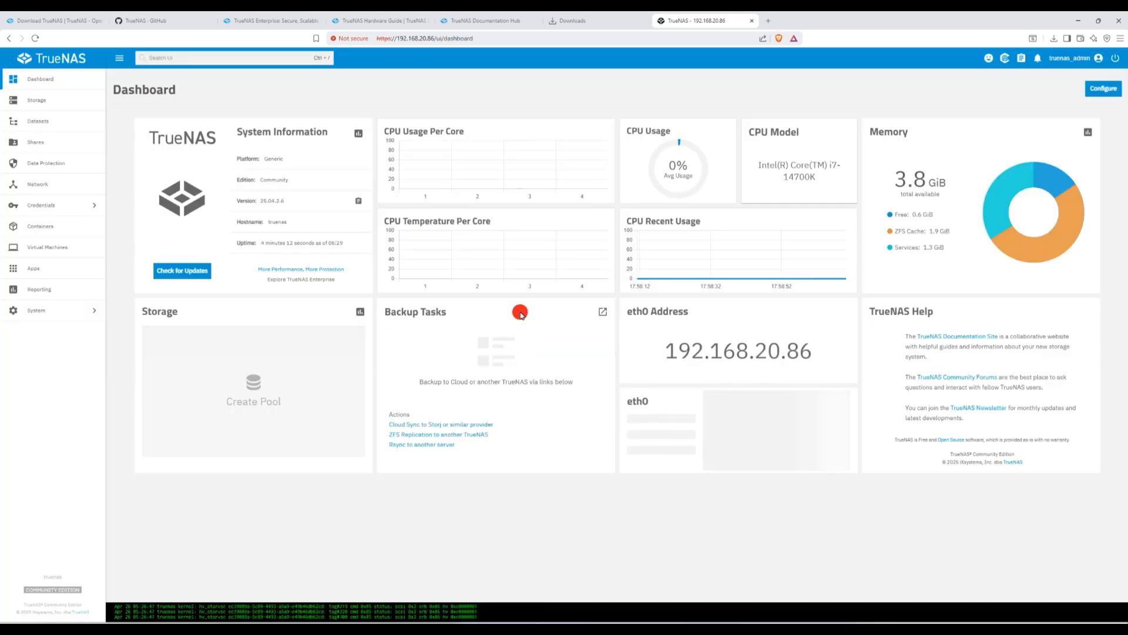
{"action": "left_click", "coordinate": [54, 309]}
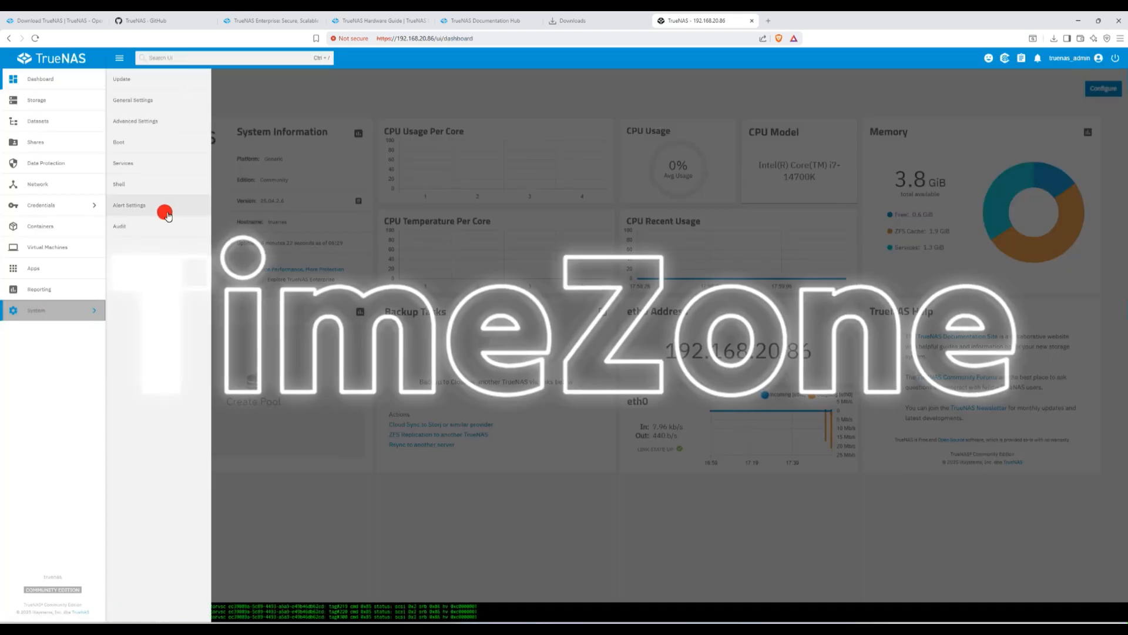
{"action": "left_click", "coordinate": [163, 103]}
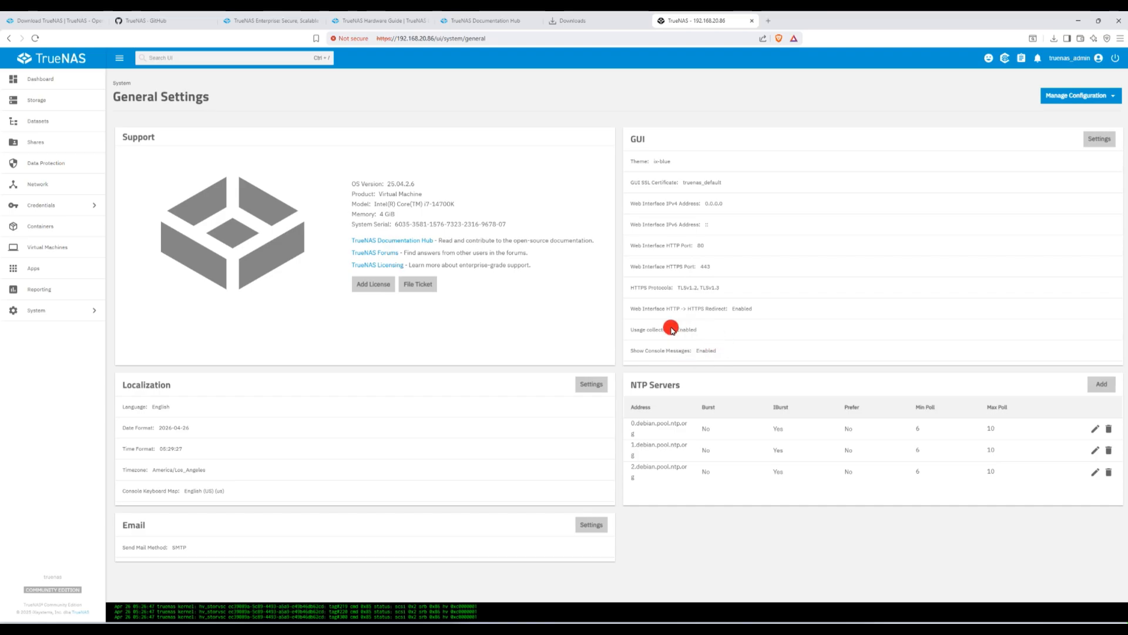
- Set the localization timezone to Asia/Calcutta, the date format to 26.04.2026 and the time format to 12 hours, and save
{"action": "left_click", "coordinate": [587, 386]}
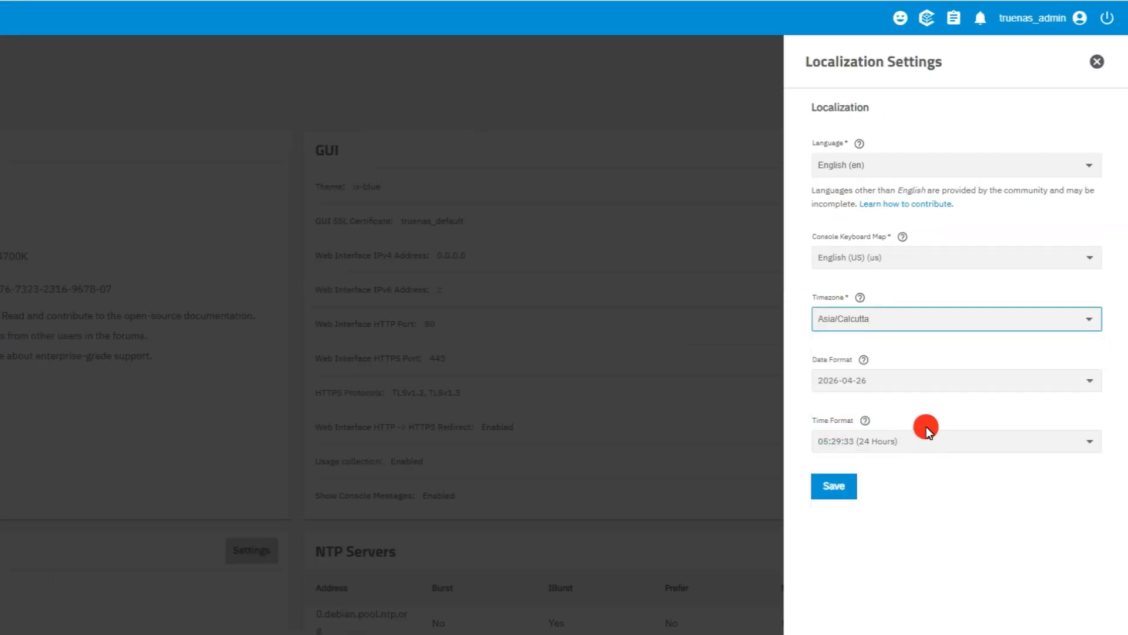
{"action": "left_click", "coordinate": [993, 279]}
{"action": "left_click", "coordinate": [924, 623]}
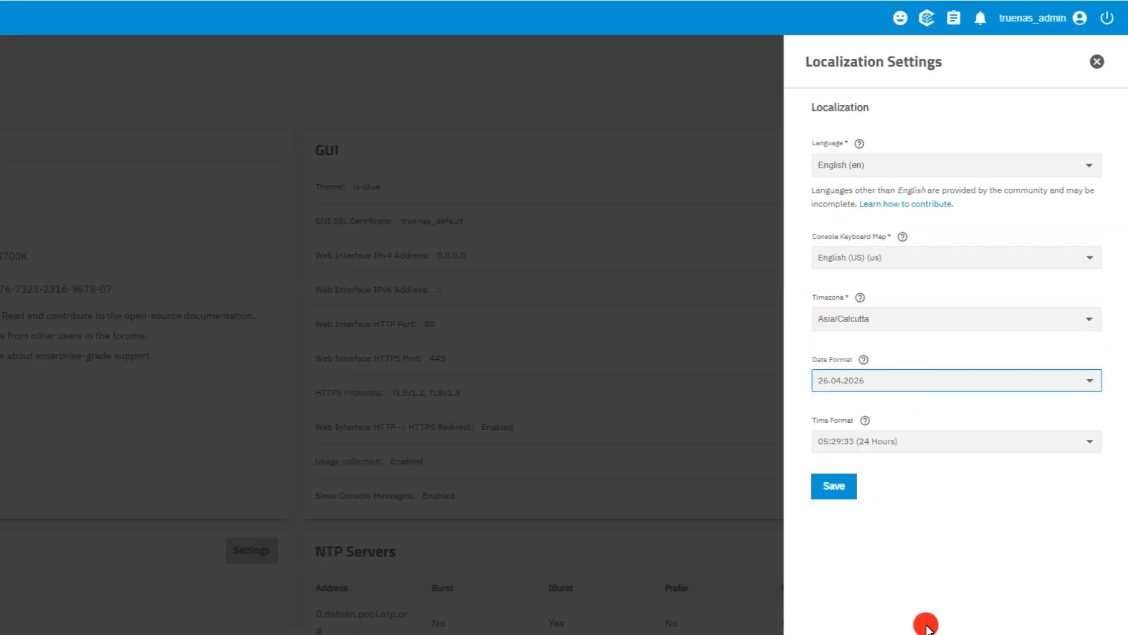
{"action": "left_click", "coordinate": [949, 441]}
{"action": "left_click", "coordinate": [849, 563]}
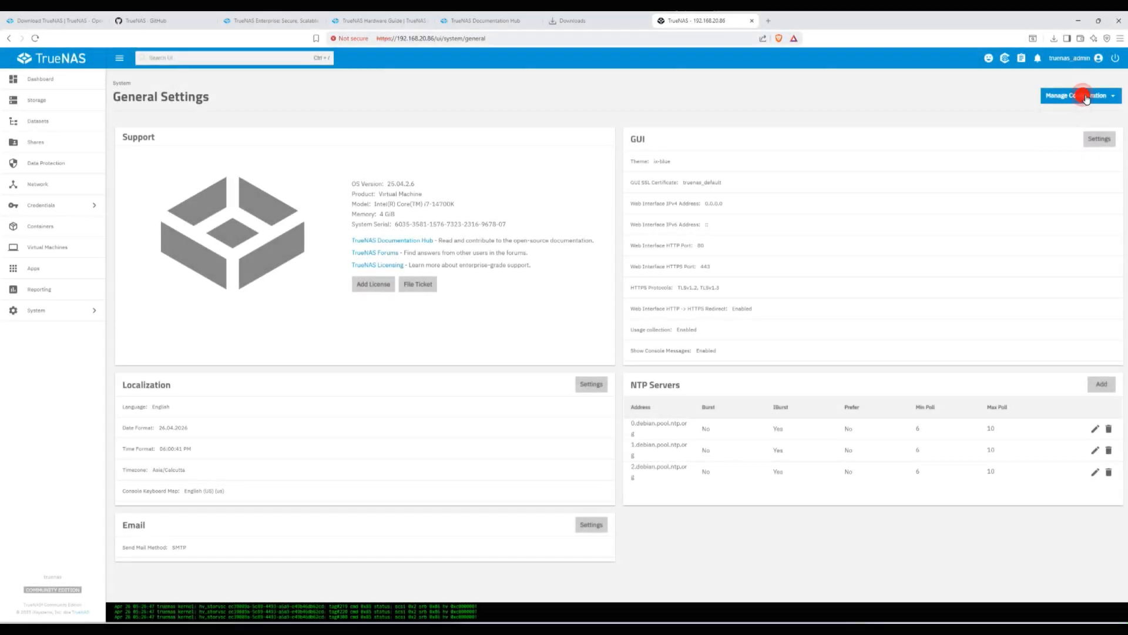
- Download the system configuration file with the password secret seed included and save it to the Downloads folder
{"action": "left_click", "coordinate": [1083, 95]}
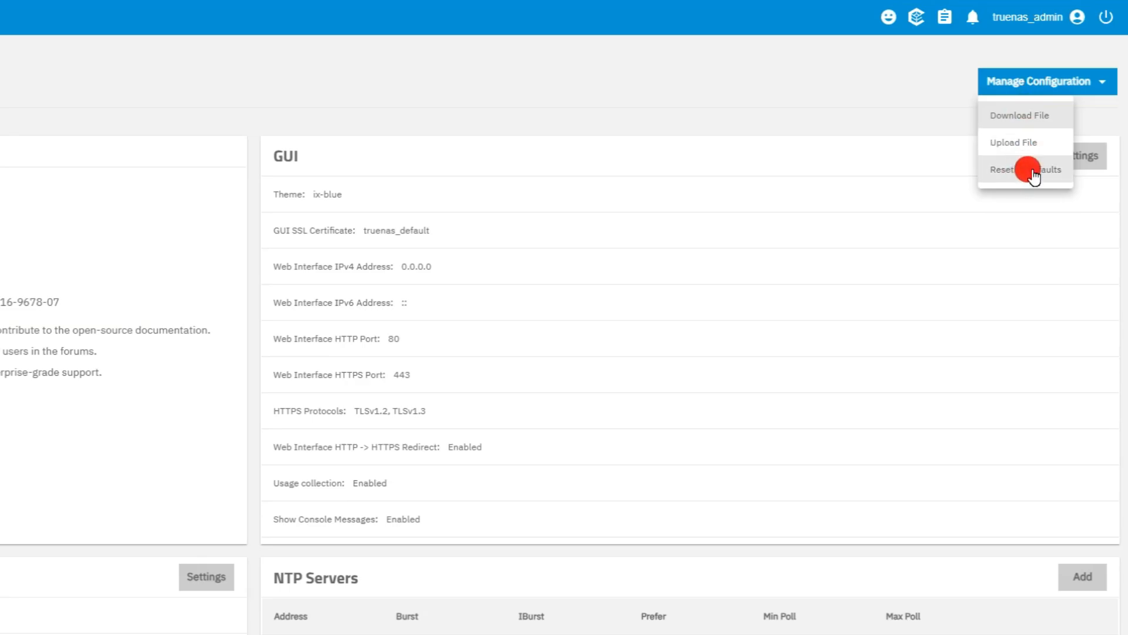
{"action": "left_click", "coordinate": [1020, 116]}
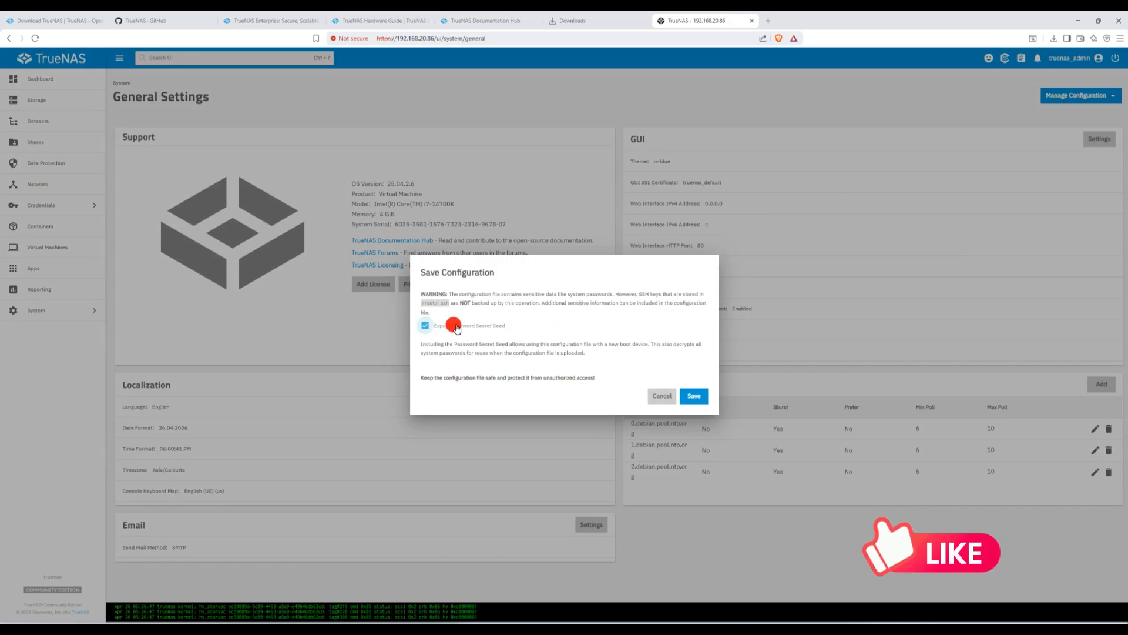
{"action": "left_click", "coordinate": [695, 396]}
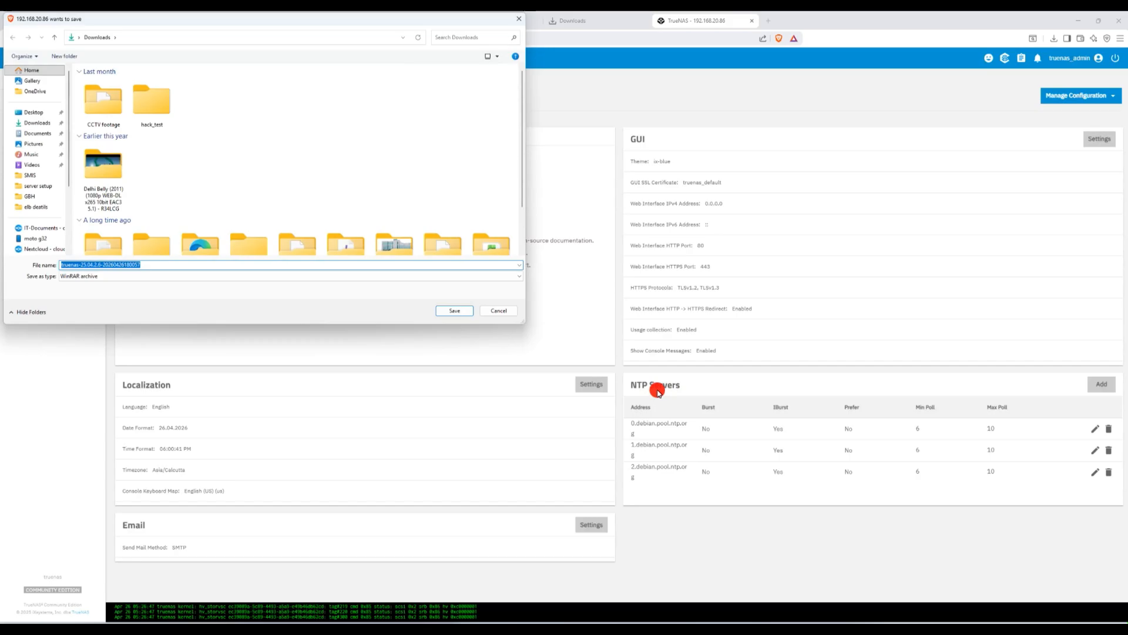
{"action": "left_click", "coordinate": [449, 308]}
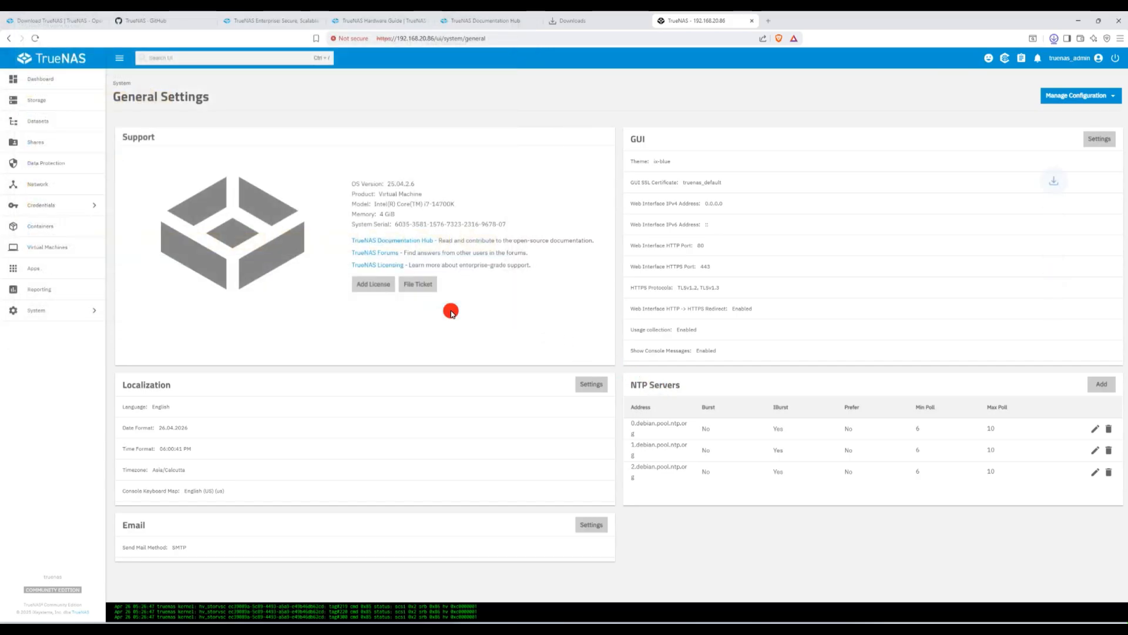
{"action": "left_click", "coordinate": [1054, 39]}
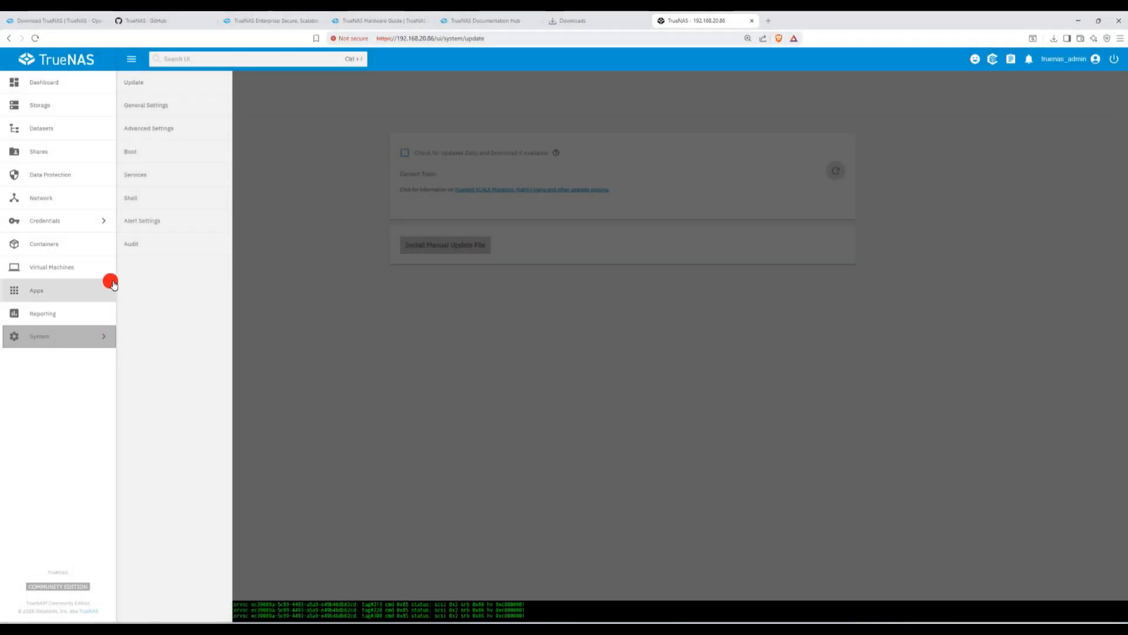
- Examine the existing user accounts and groups under Credentials
{"action": "left_click", "coordinate": [97, 222]}
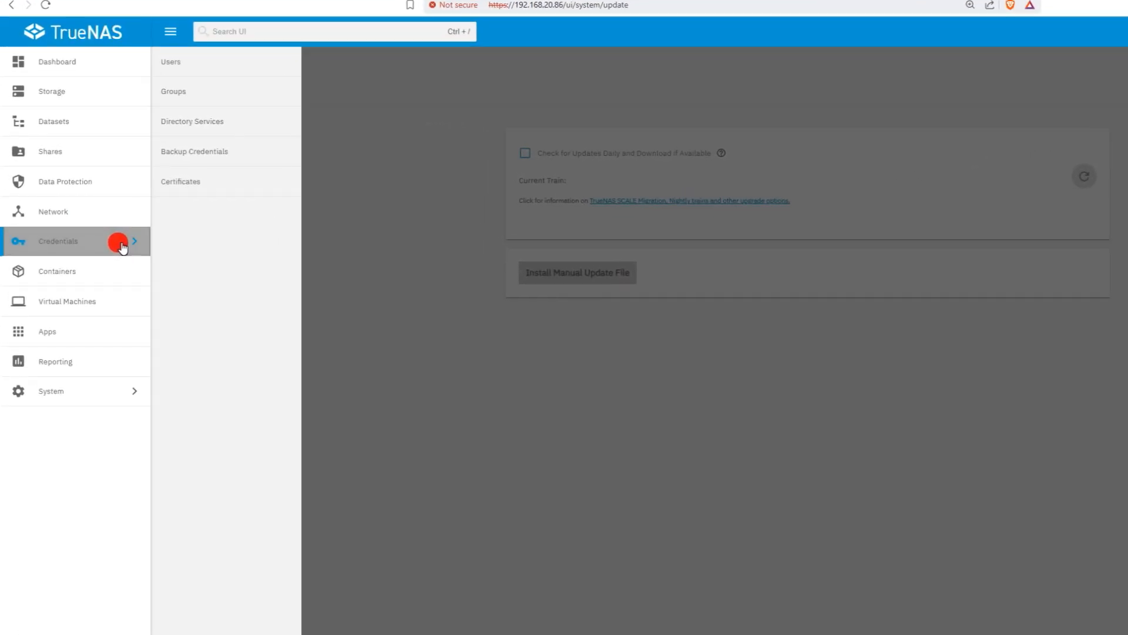
{"action": "left_click", "coordinate": [206, 74]}
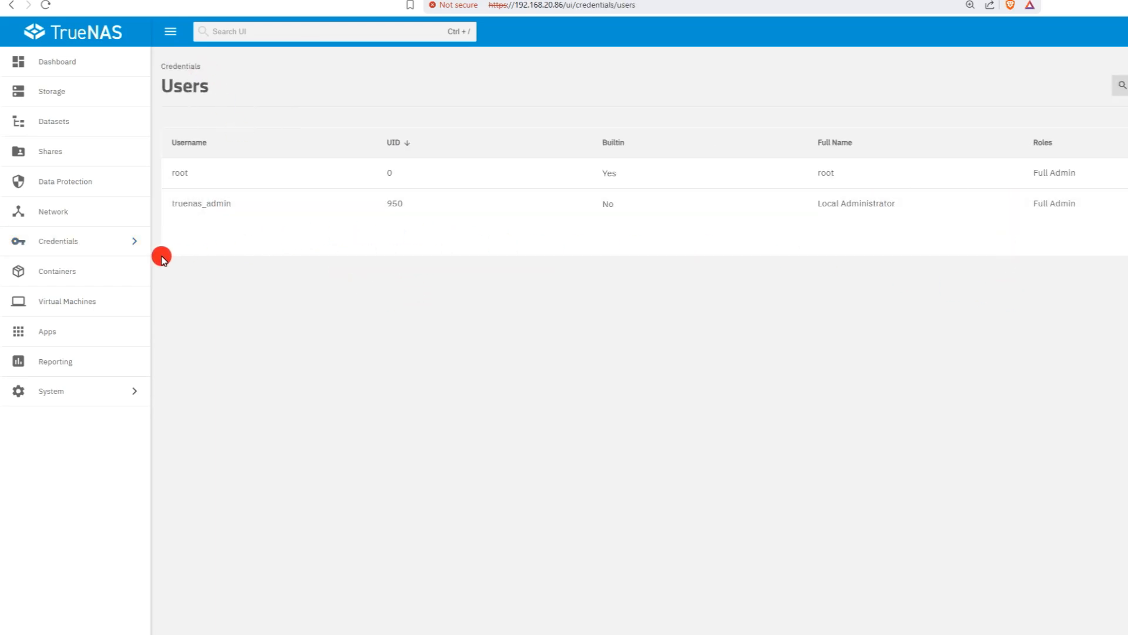
{"action": "left_click", "coordinate": [127, 243]}
{"action": "left_click", "coordinate": [216, 103]}
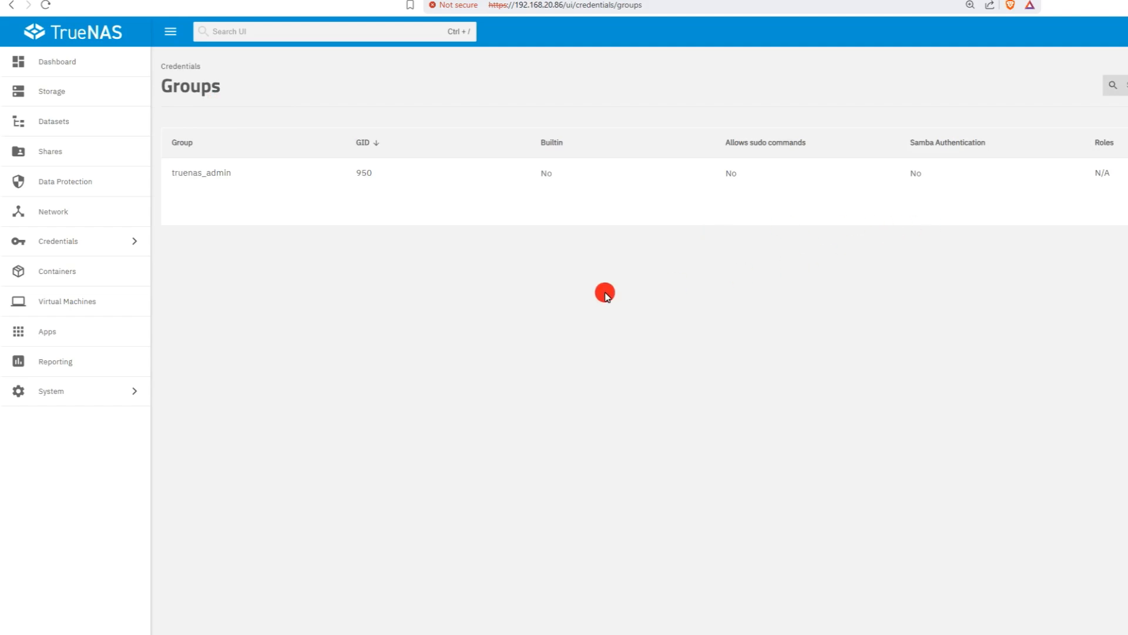
- Look through the Storage, Datasets, Shares and Data Protection pages
{"action": "left_click", "coordinate": [87, 98]}
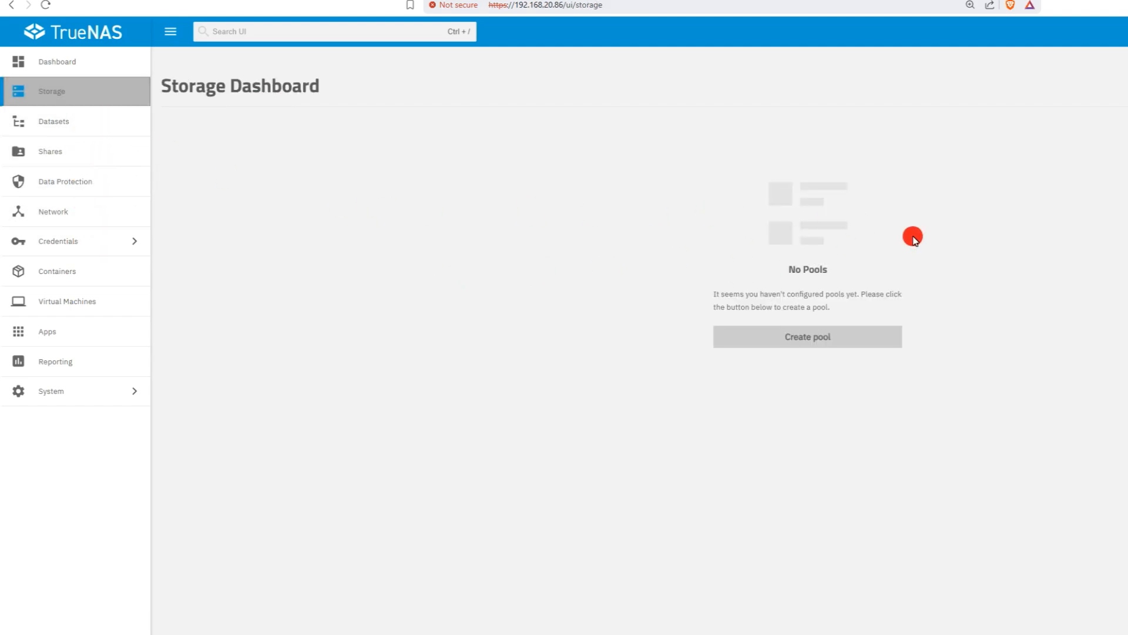
{"action": "left_click", "coordinate": [103, 132]}
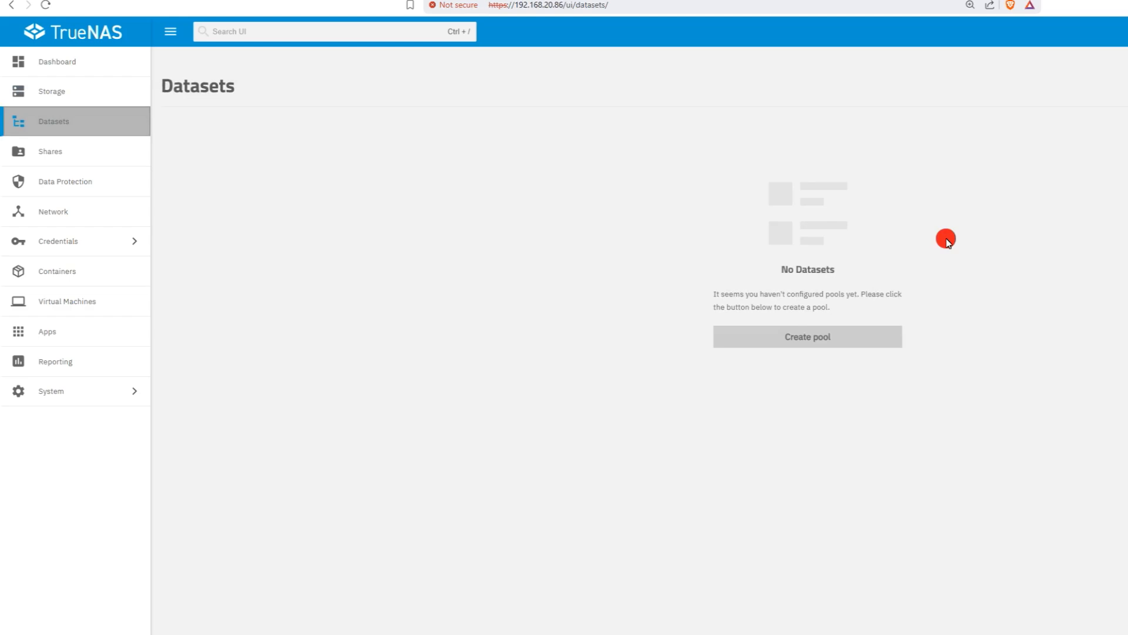
{"action": "left_click", "coordinate": [93, 154]}
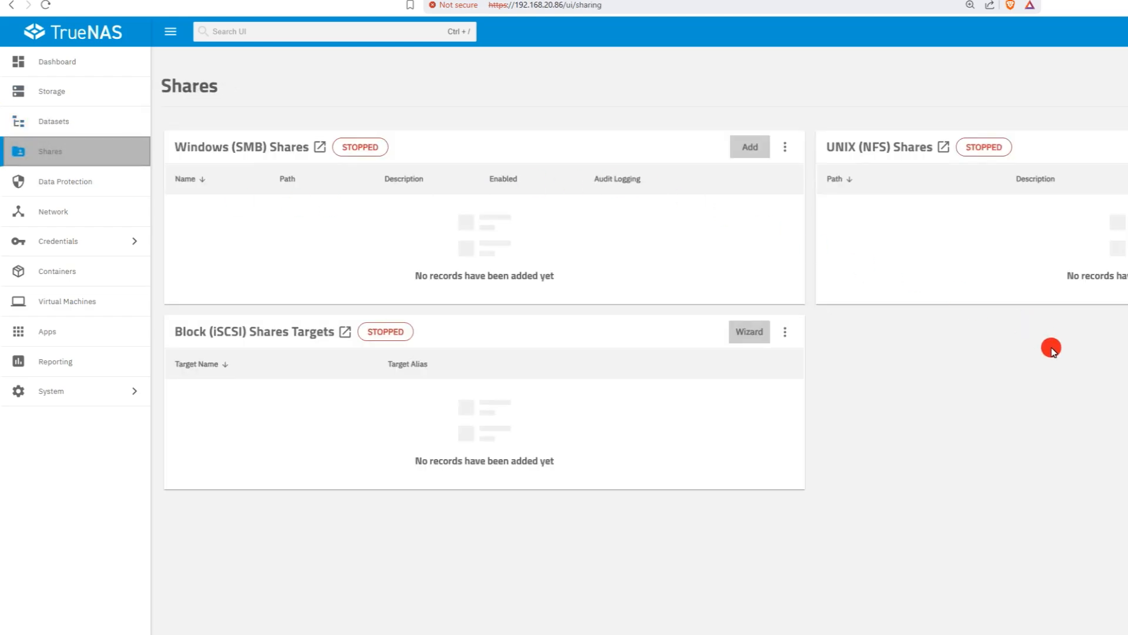
{"action": "left_click", "coordinate": [93, 183]}
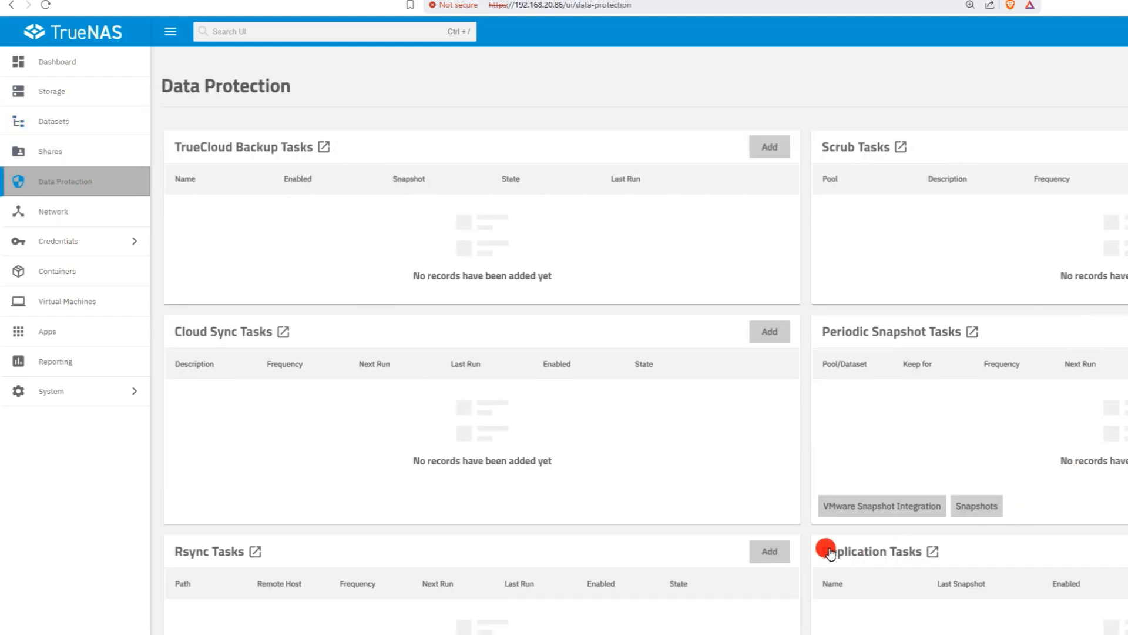
- Try switching DHCP off and on for the eth0 interface in the network settings, without saving
{"action": "left_click", "coordinate": [81, 211]}
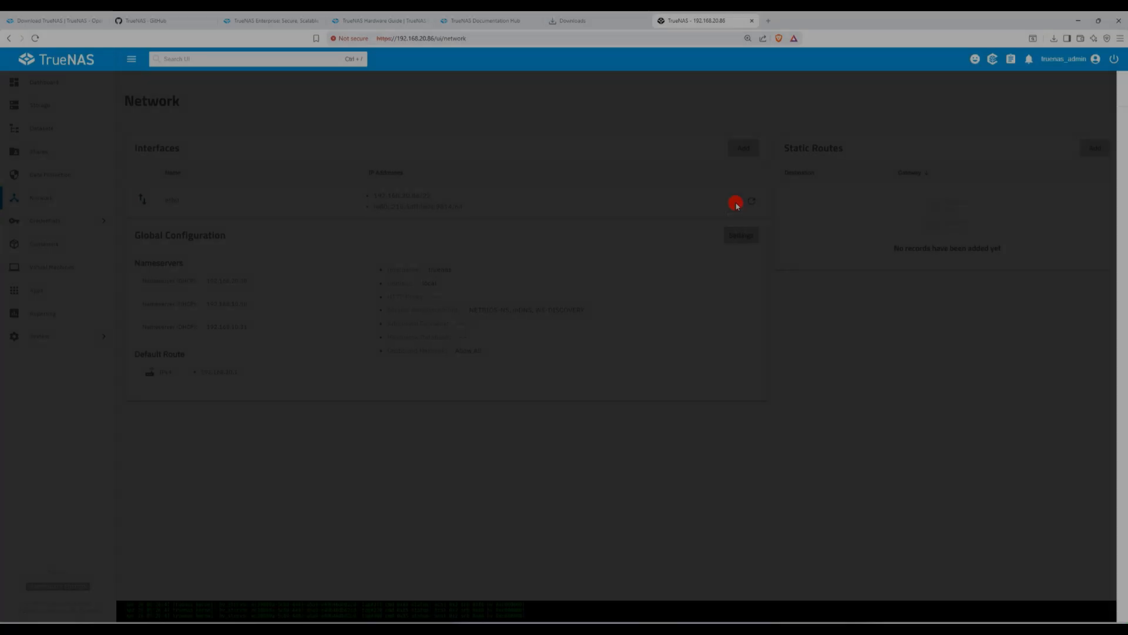
{"action": "left_click", "coordinate": [733, 202]}
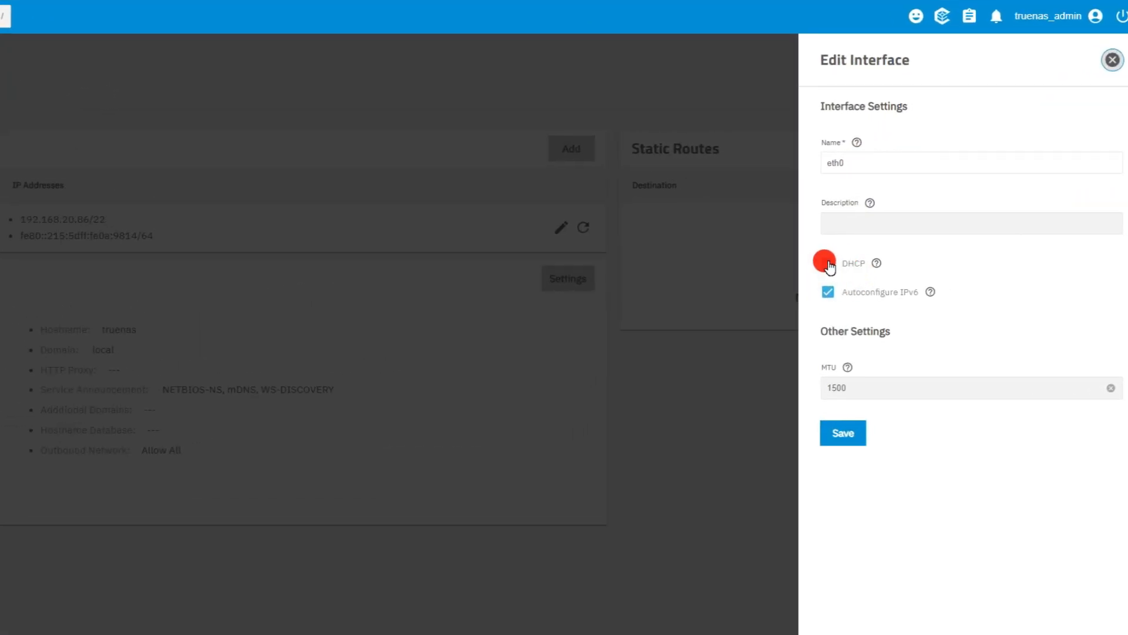
{"action": "left_click", "coordinate": [828, 263]}
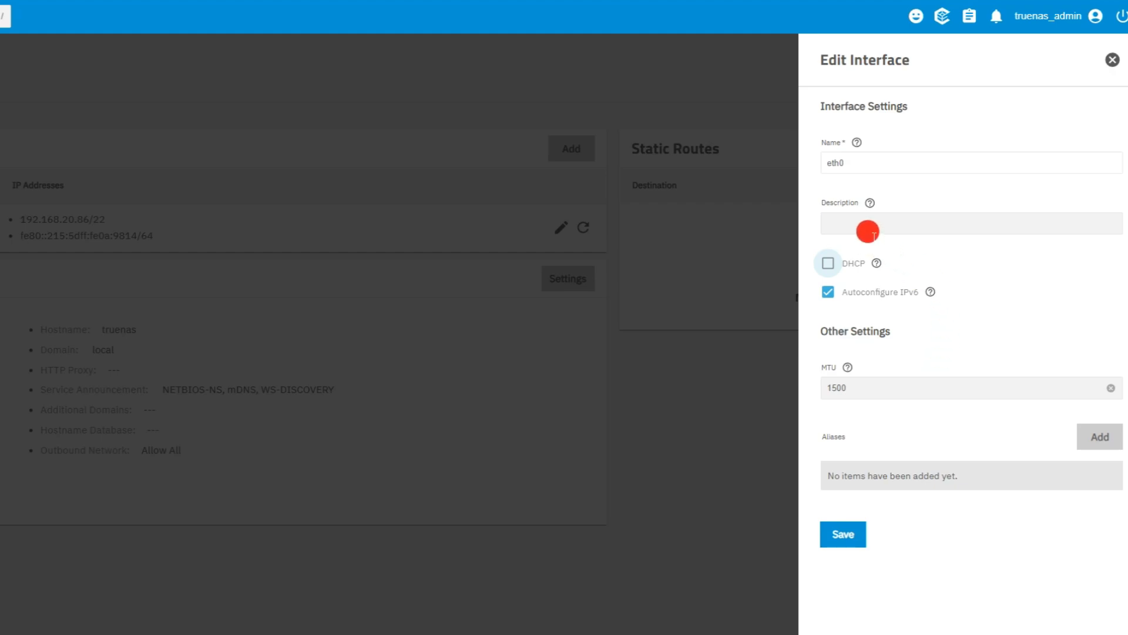
{"action": "left_click", "coordinate": [827, 262]}
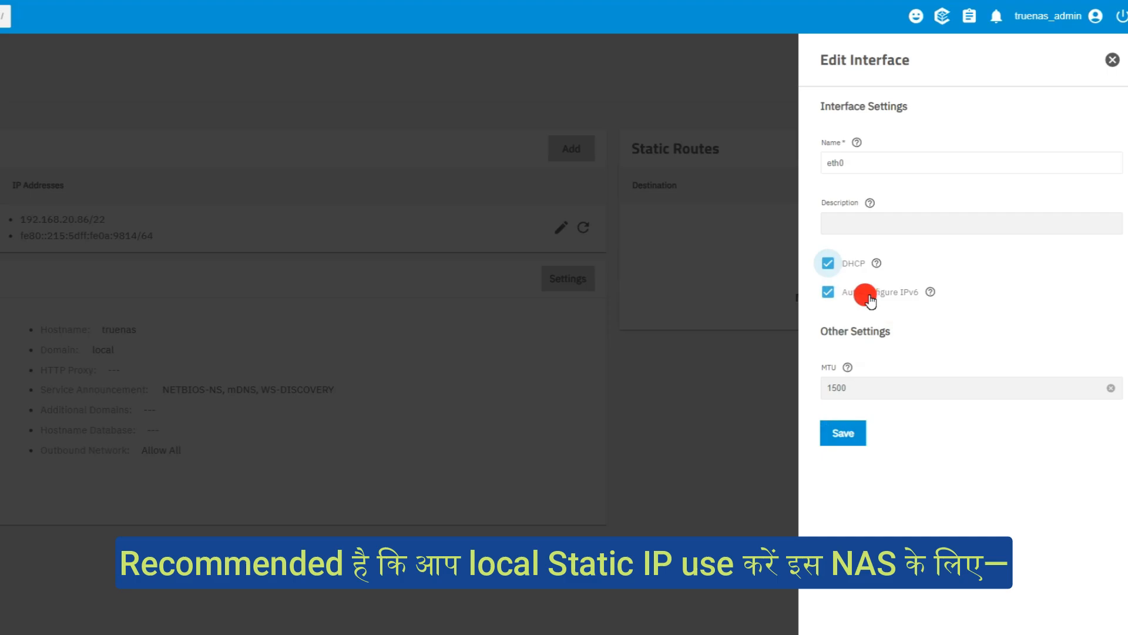
{"action": "left_click", "coordinate": [831, 262]}
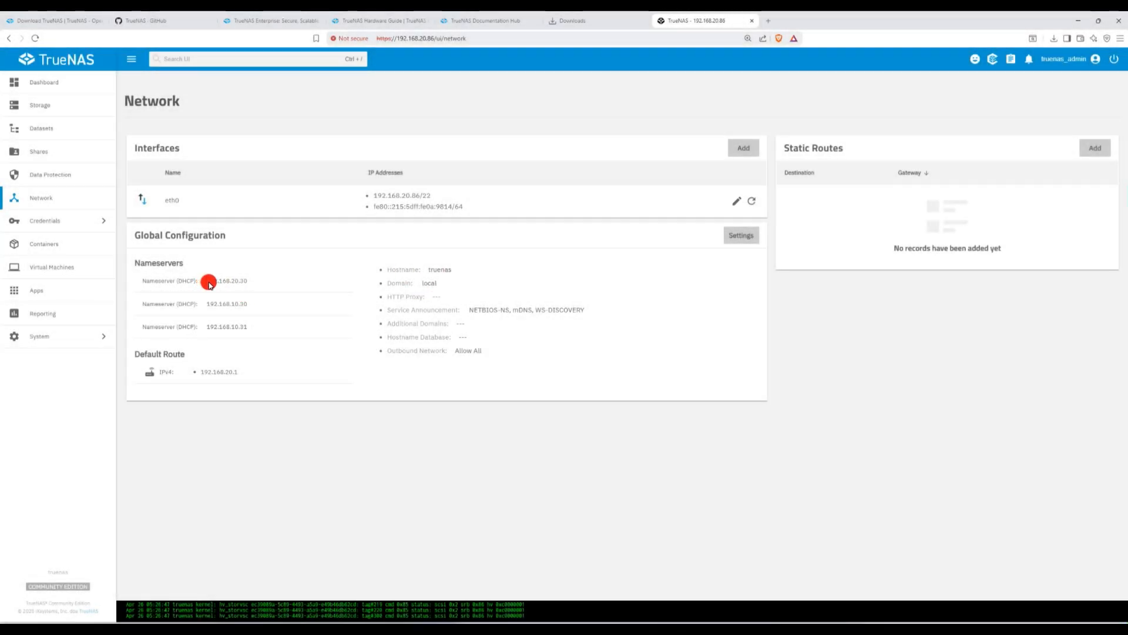
- Examine the nameservers, the default route and the destination, gateway and description fields for adding a static route
{"action": "left_click_drag", "start_coordinate": [208, 282], "coordinate": [248, 330]}
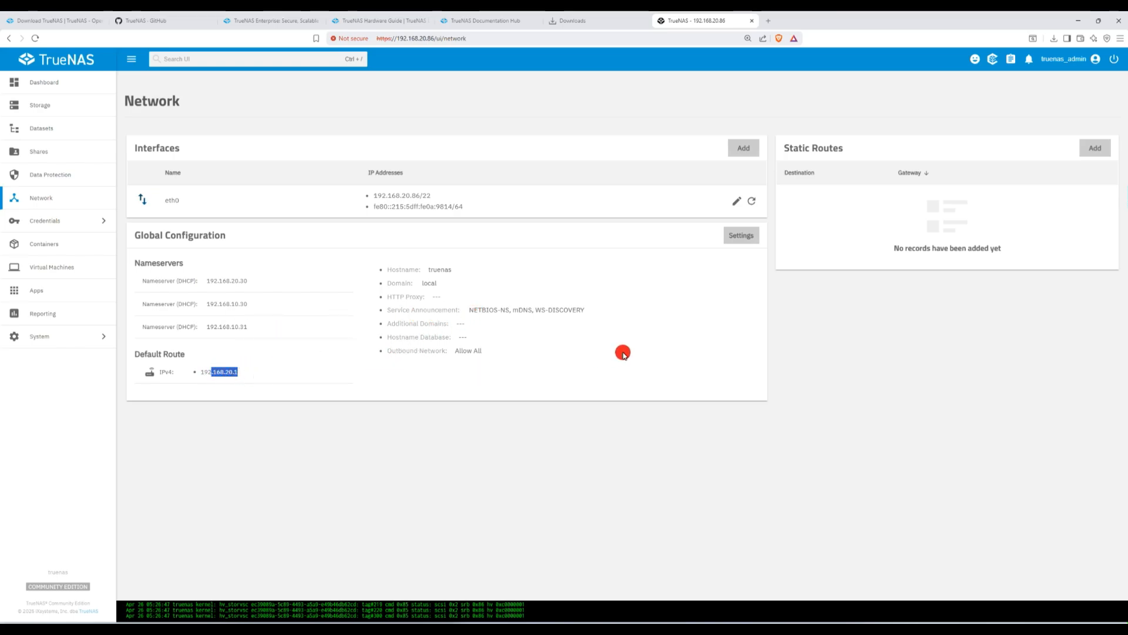
{"action": "left_click", "coordinate": [849, 340]}
{"action": "left_click", "coordinate": [1093, 147]}
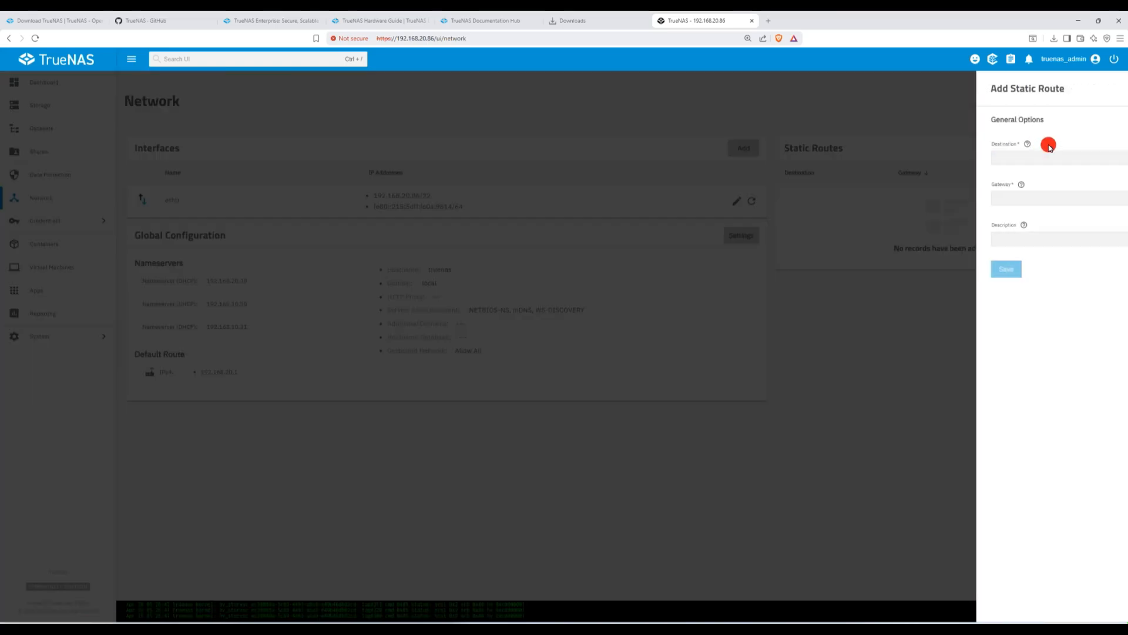
{"action": "left_click", "coordinate": [933, 157]}
{"action": "left_click", "coordinate": [940, 198]}
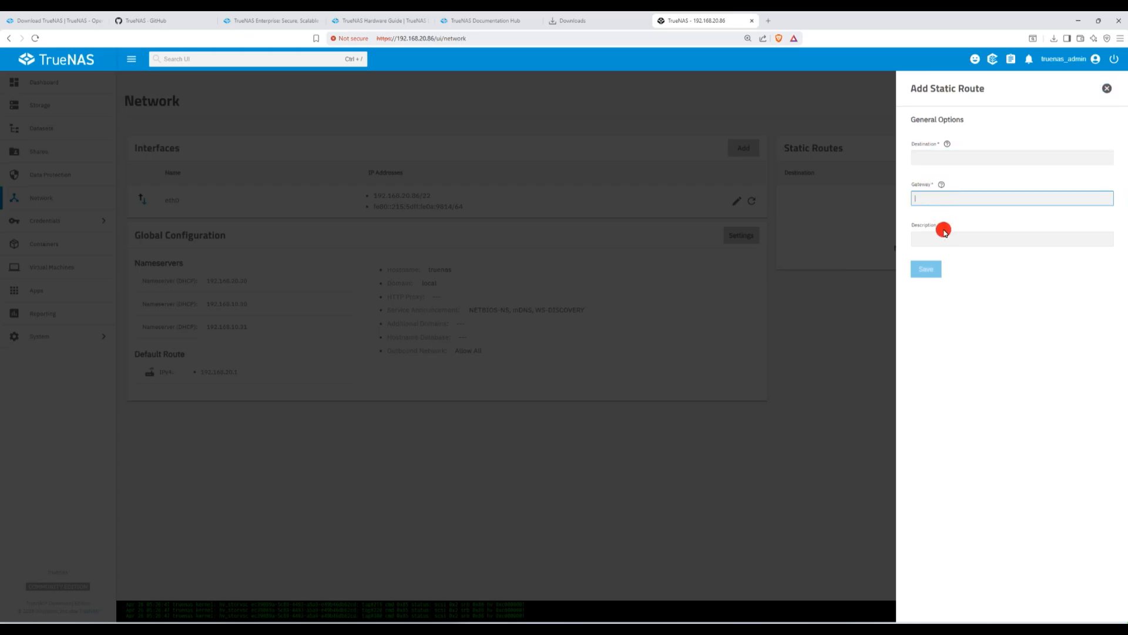
{"action": "left_click", "coordinate": [938, 240]}
{"action": "left_click", "coordinate": [835, 351]}
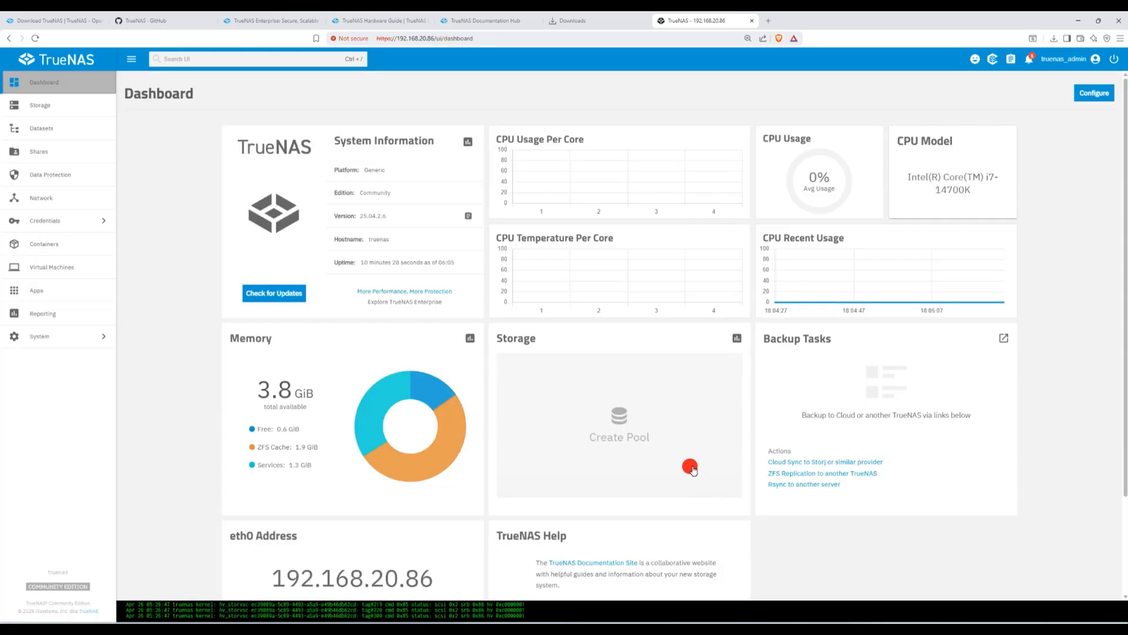
- Open the Pool Creation Wizard from the dashboard's Storage widget
{"action": "scroll", "coordinate": [676, 454], "scroll_direction": "down", "scroll_amount": 2}
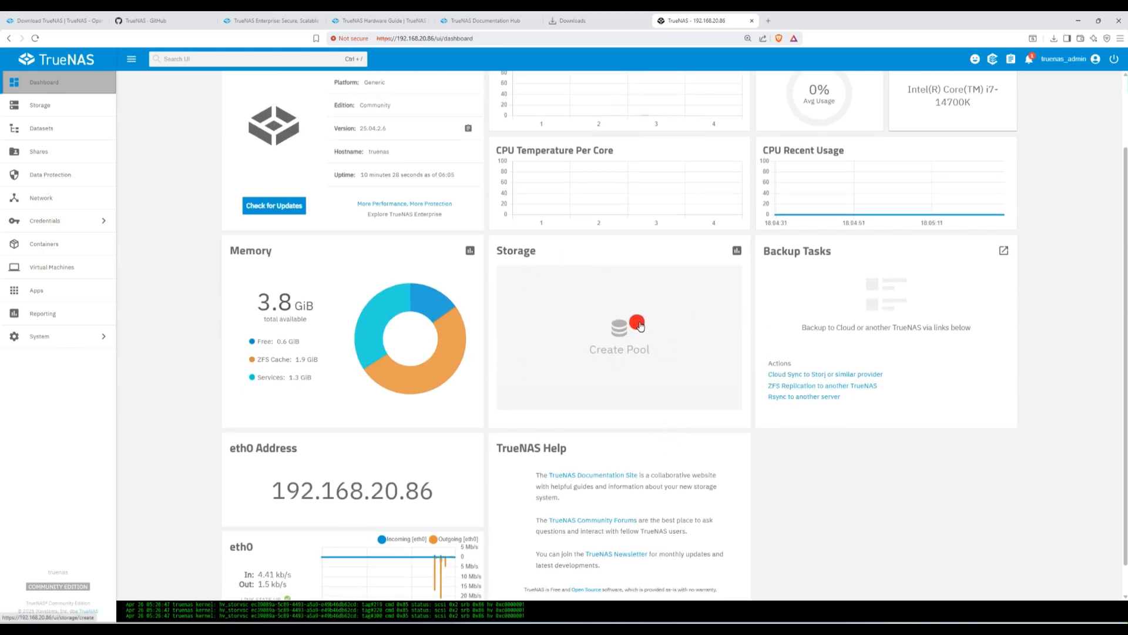
{"action": "left_click", "coordinate": [641, 342]}
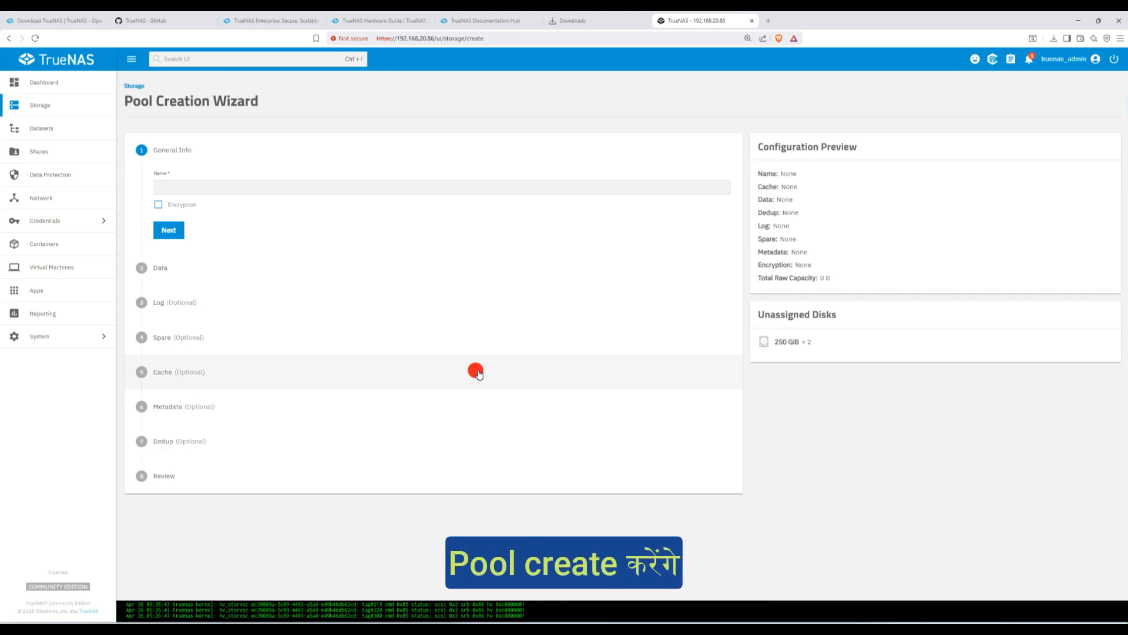
{"action": "left_click", "coordinate": [63, 88]}
{"action": "left_click", "coordinate": [673, 409]}
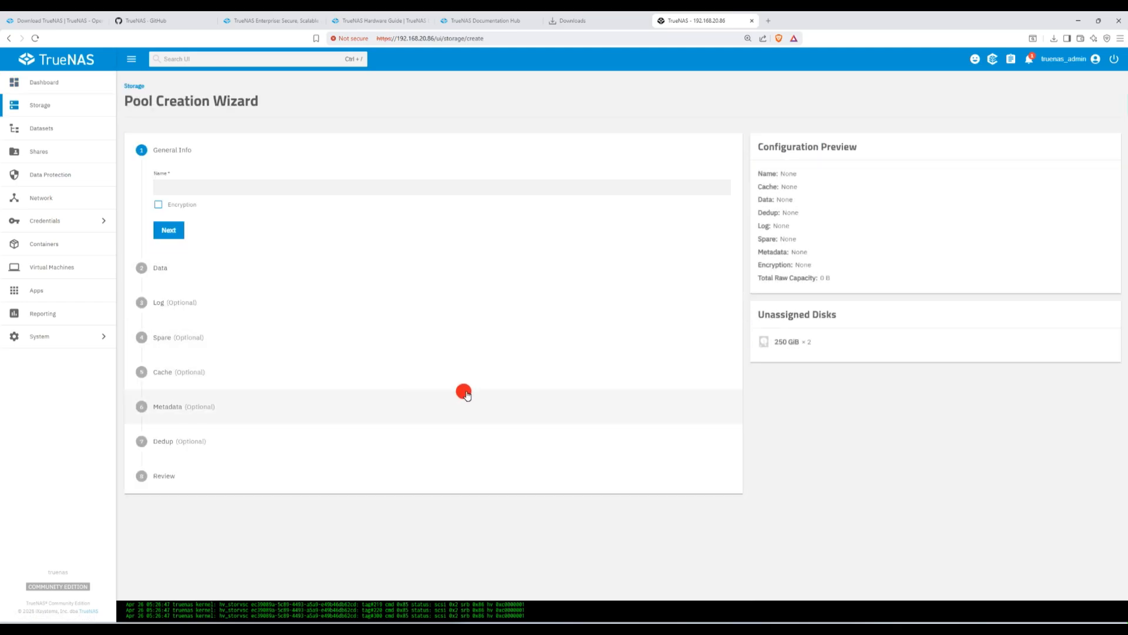
- Open the Pool Creation Wizard again, this time from the Storage page
{"action": "left_click", "coordinate": [56, 87]}
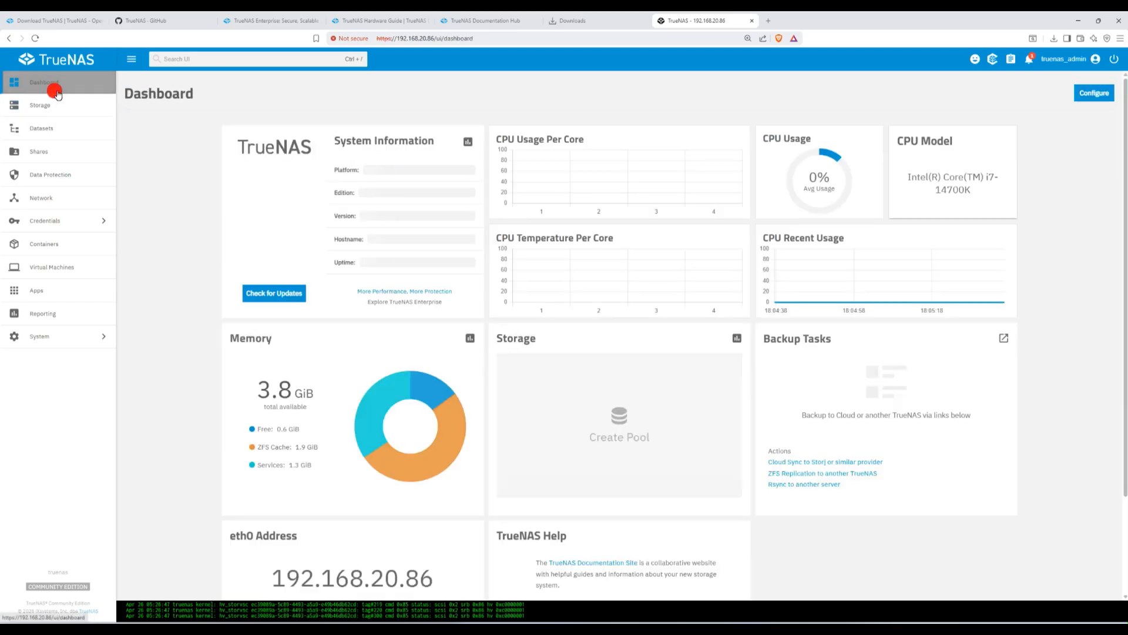
{"action": "left_click", "coordinate": [46, 103]}
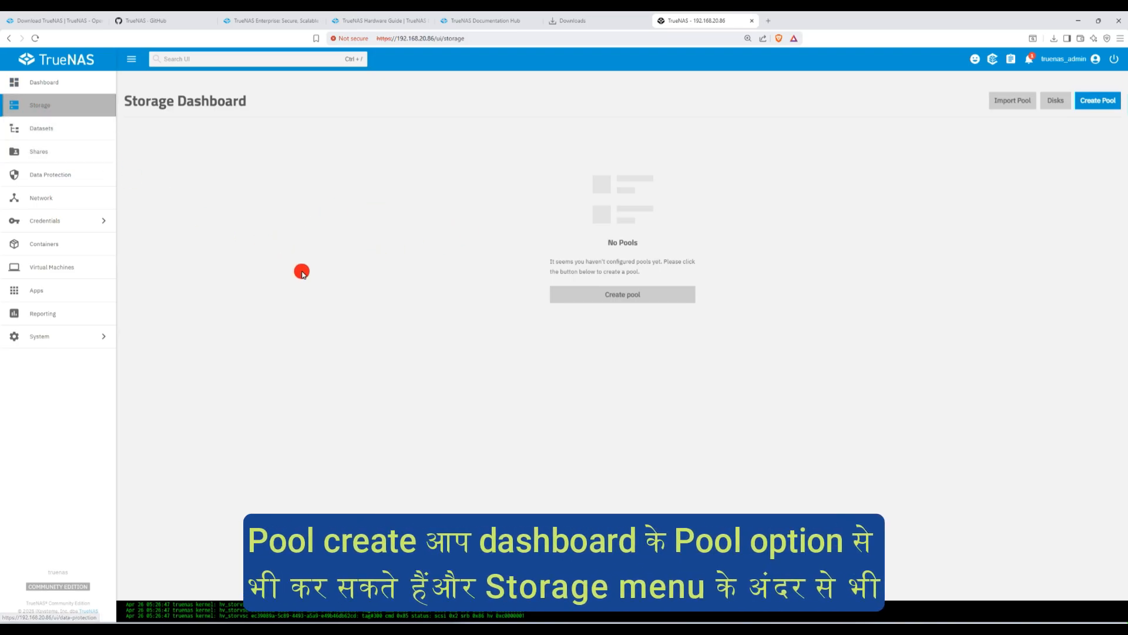
{"action": "left_click", "coordinate": [650, 293]}
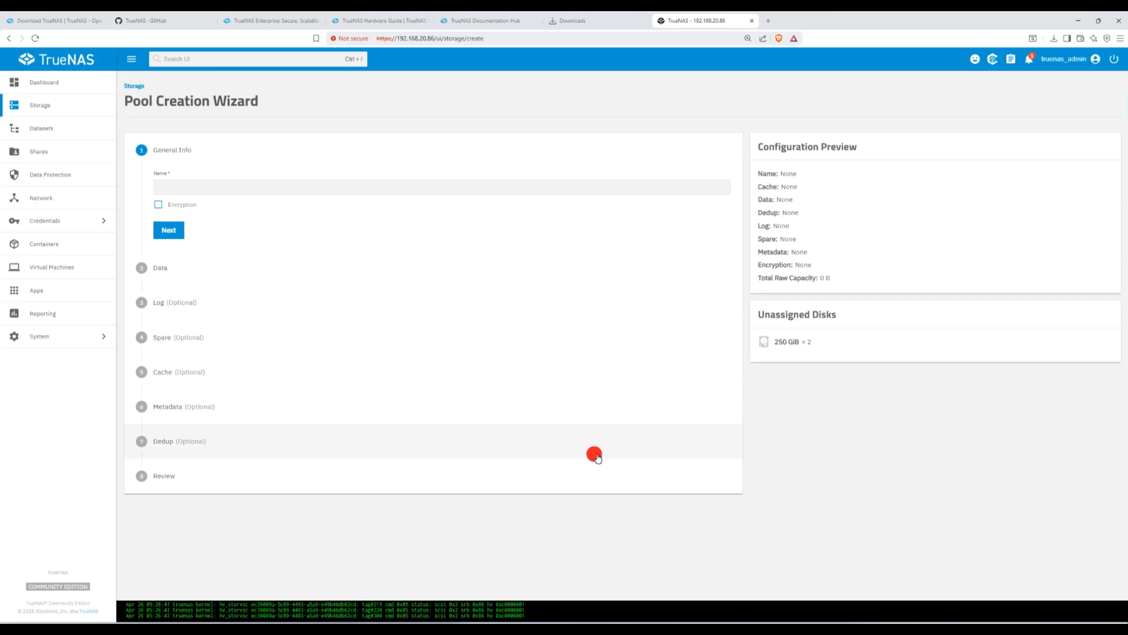
- Name the pool P1 and enable encryption with the AES-256-GCM standard, acknowledging the encryption warning, and proceed to the Data section
{"action": "left_click", "coordinate": [249, 187]}
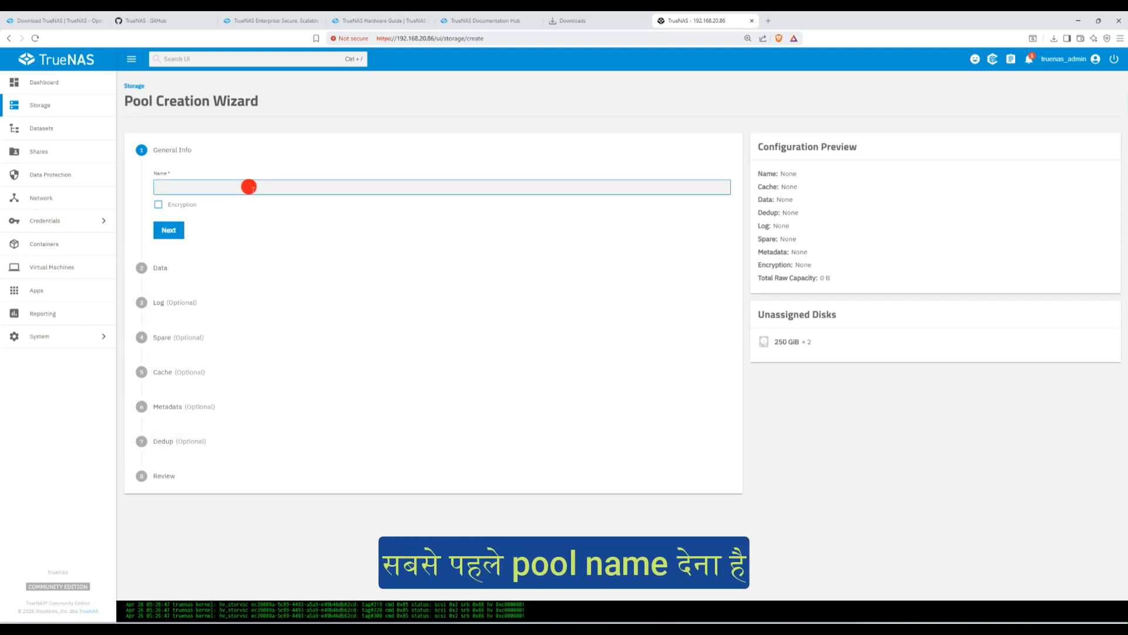
{"action": "type", "text": "P1"}
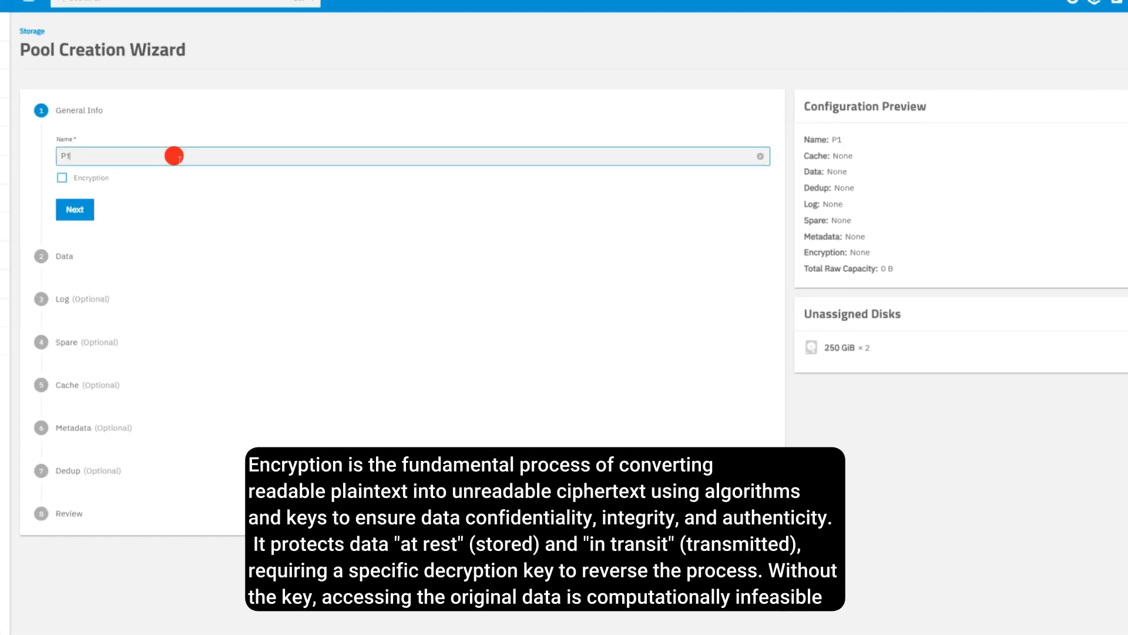
{"action": "left_click", "coordinate": [62, 177]}
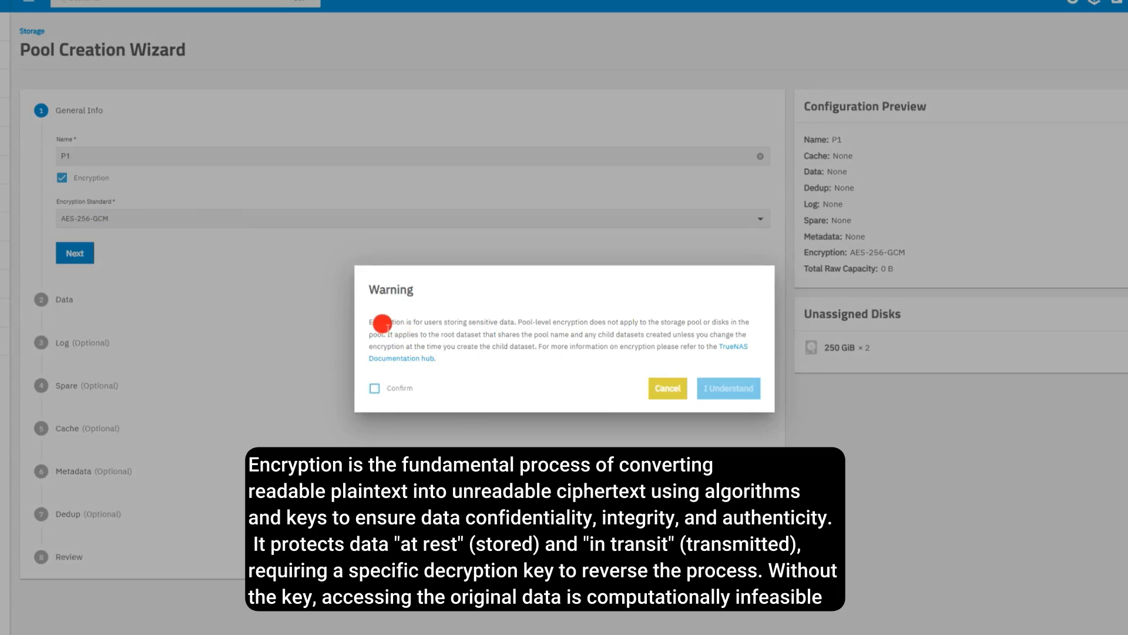
{"action": "left_click_drag", "start_coordinate": [383, 323], "coordinate": [636, 355]}
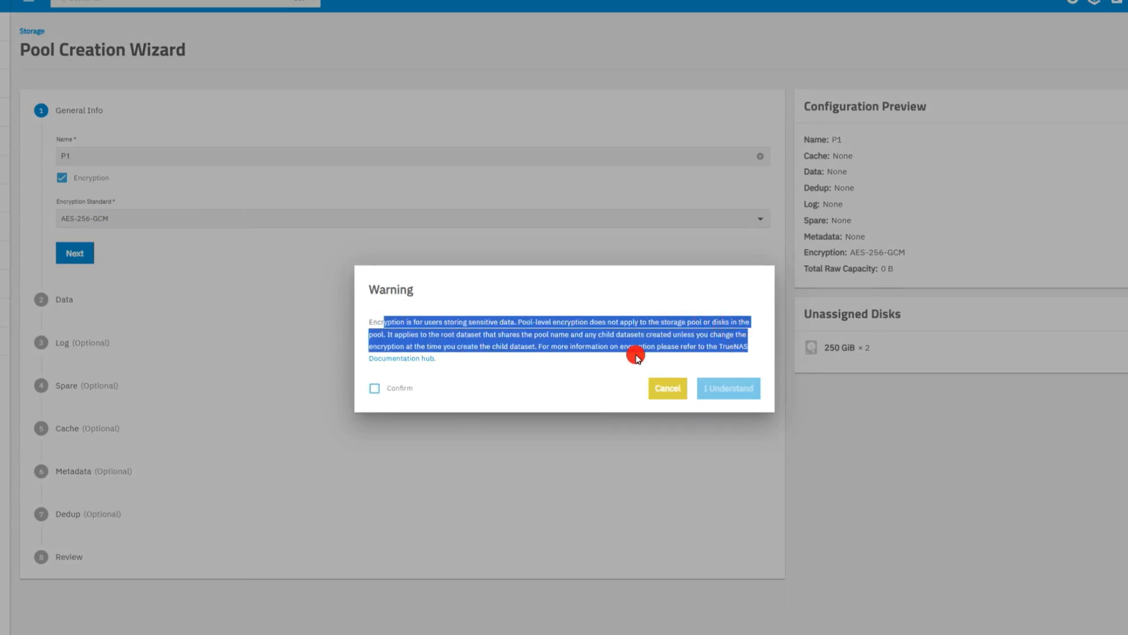
{"action": "left_click_drag", "start_coordinate": [362, 325], "coordinate": [515, 357]}
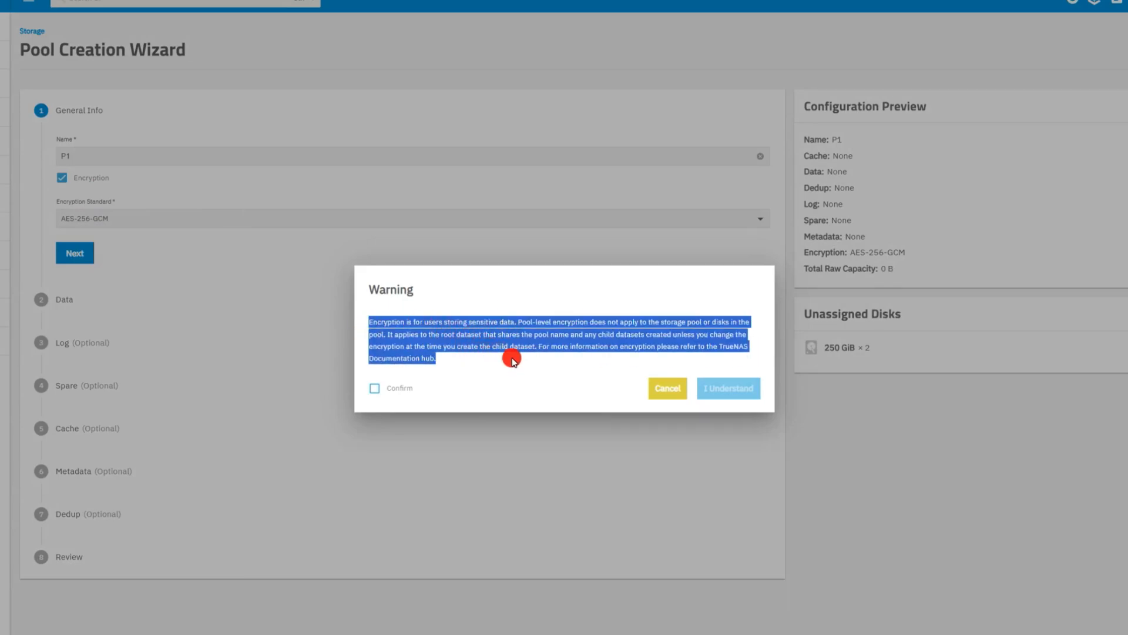
{"action": "left_click", "coordinate": [374, 387]}
{"action": "left_click", "coordinate": [729, 388]}
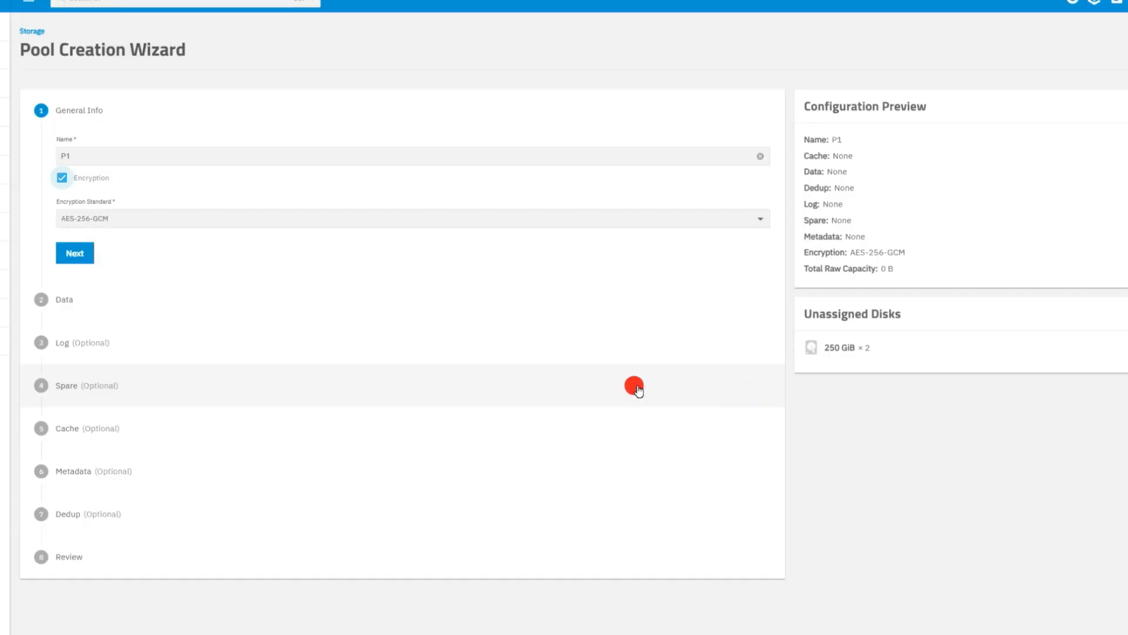
{"action": "left_click", "coordinate": [203, 225]}
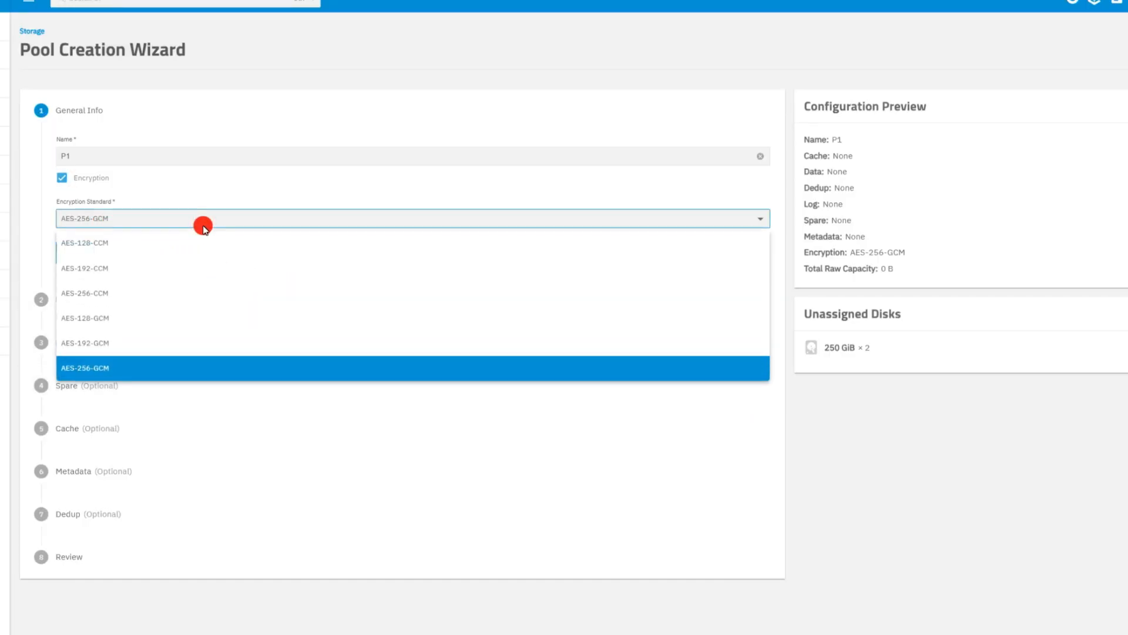
{"action": "left_click", "coordinate": [203, 226]}
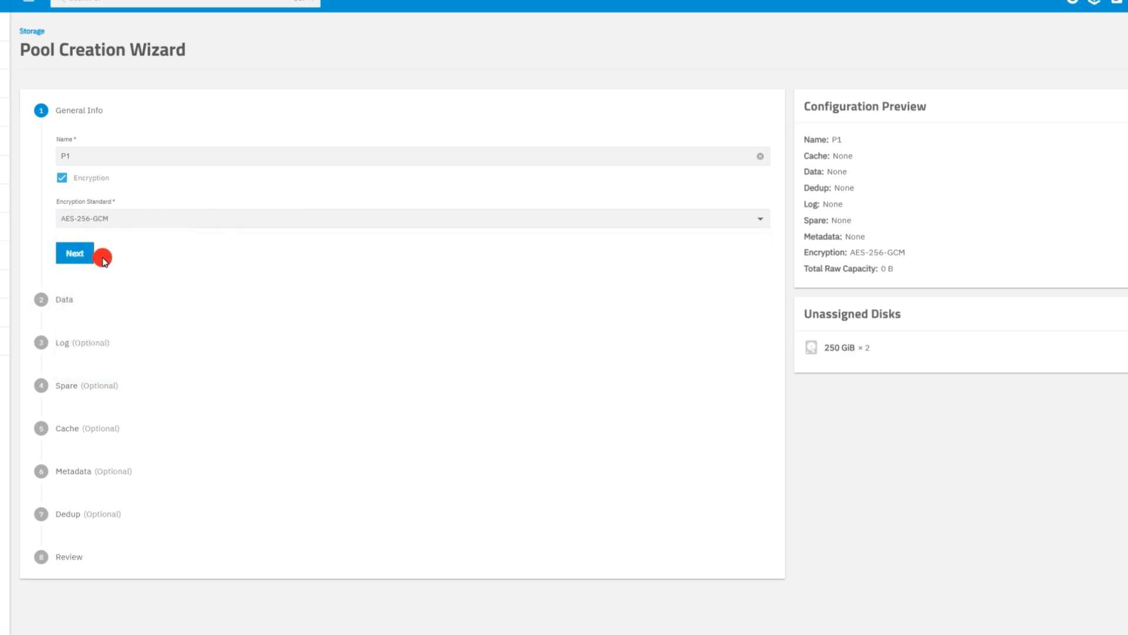
{"action": "left_click", "coordinate": [84, 256]}
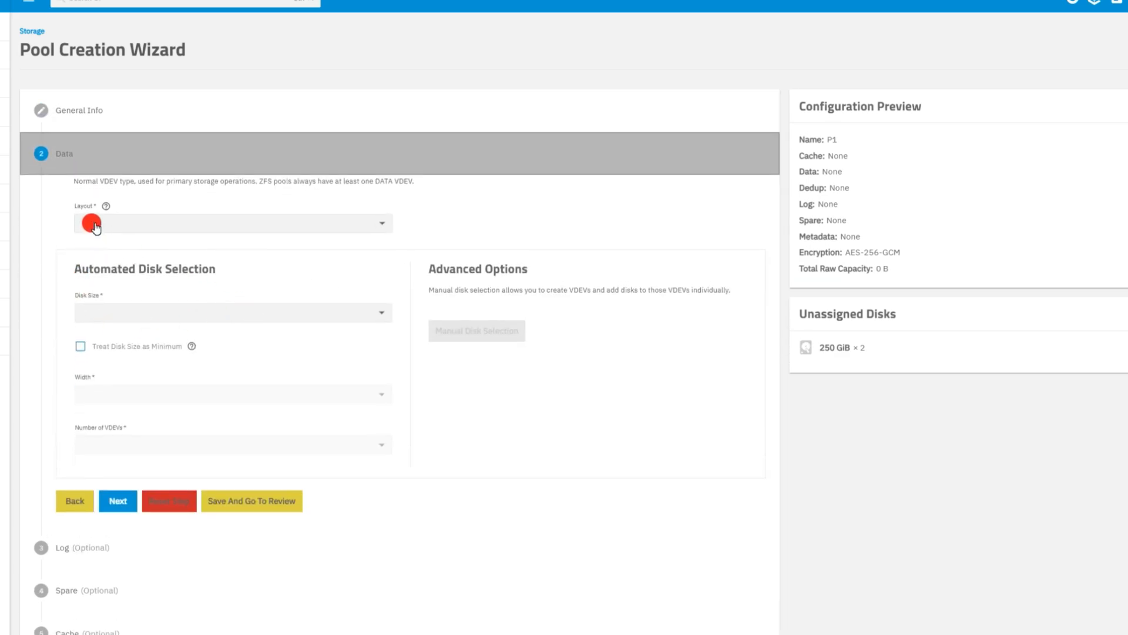
- Set the data VDEV layout to Mirror using the two 250 GiB disks and proceed to the Log section
{"action": "left_click", "coordinate": [178, 225]}
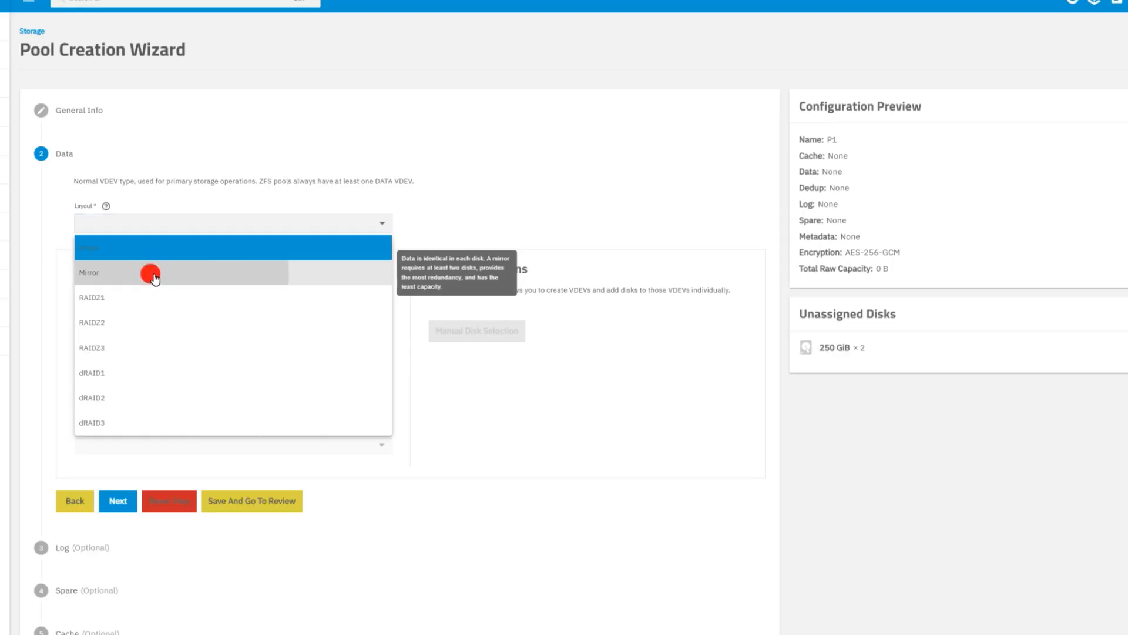
{"action": "left_click", "coordinate": [151, 277]}
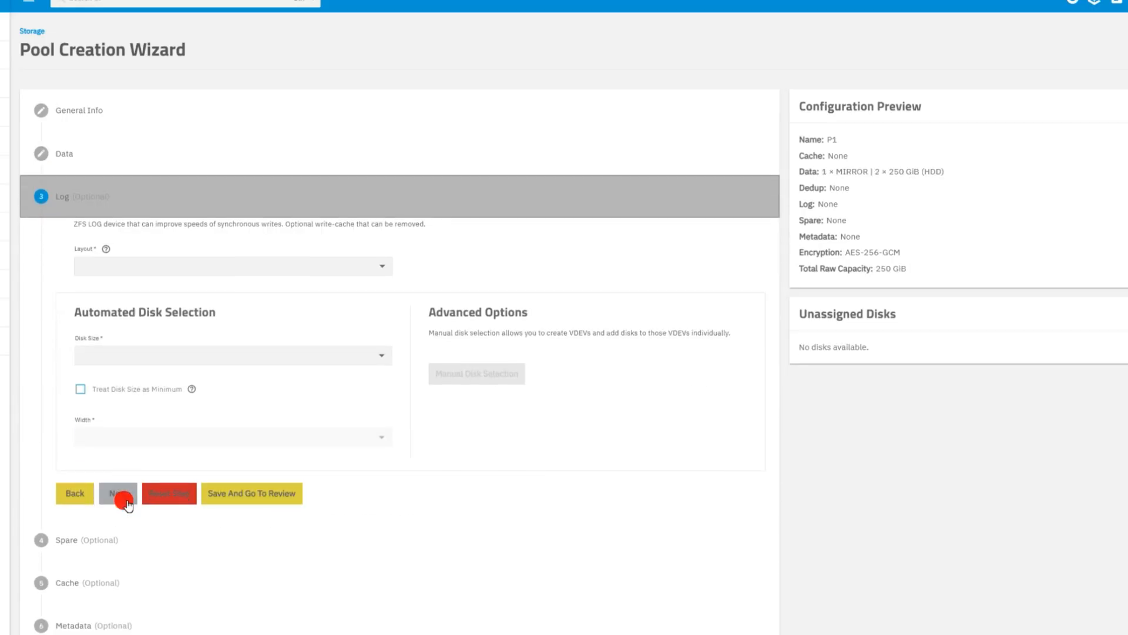
- Check the layout and disk size options for the Log VDEV and continue without configuring one
{"action": "left_click", "coordinate": [179, 267]}
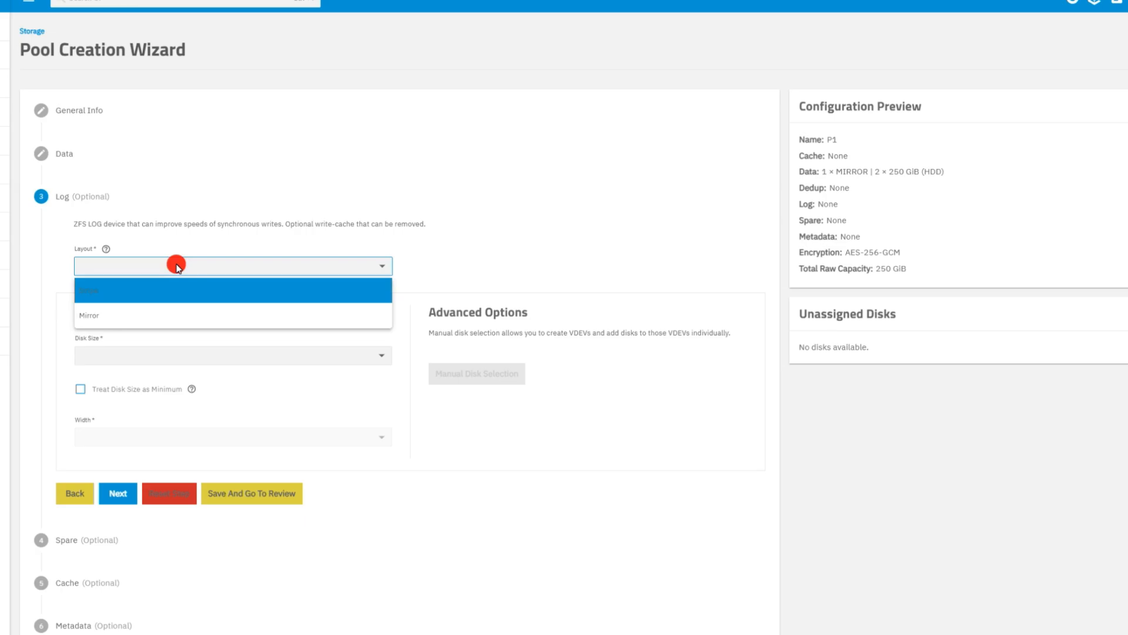
{"action": "left_click", "coordinate": [177, 266]}
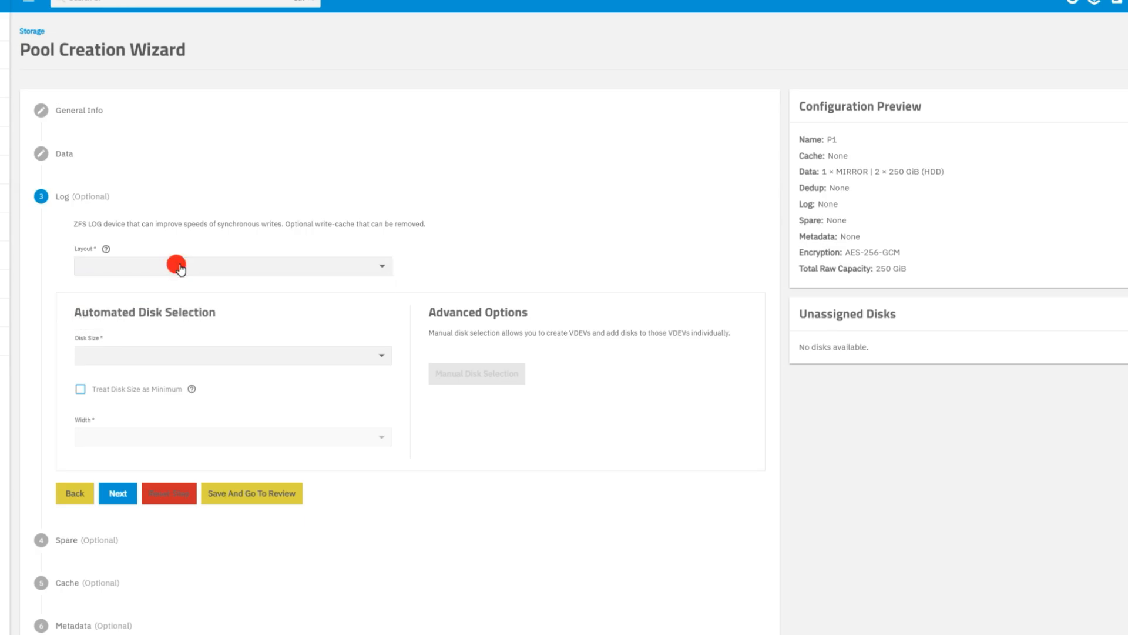
{"action": "left_click", "coordinate": [226, 361]}
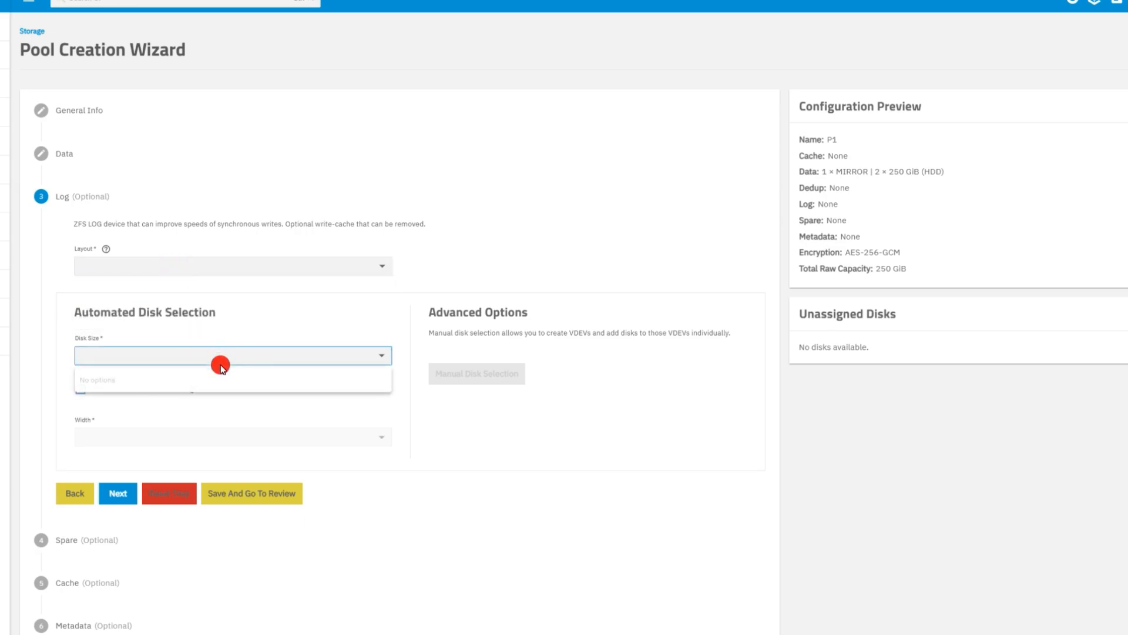
{"action": "left_click", "coordinate": [220, 272]}
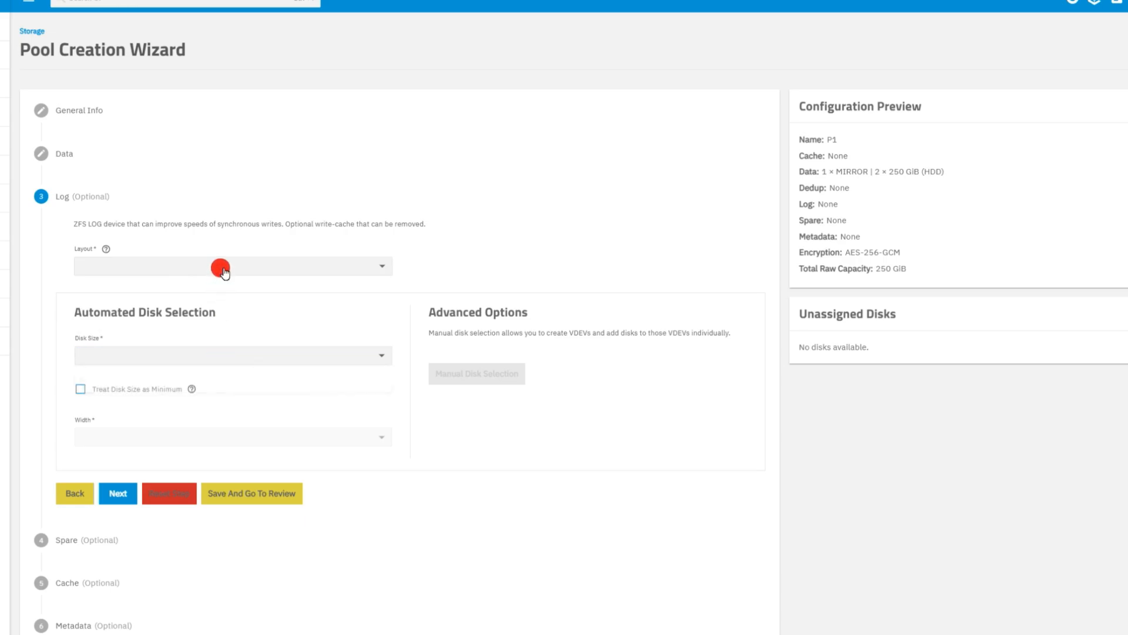
{"action": "left_click", "coordinate": [223, 269]}
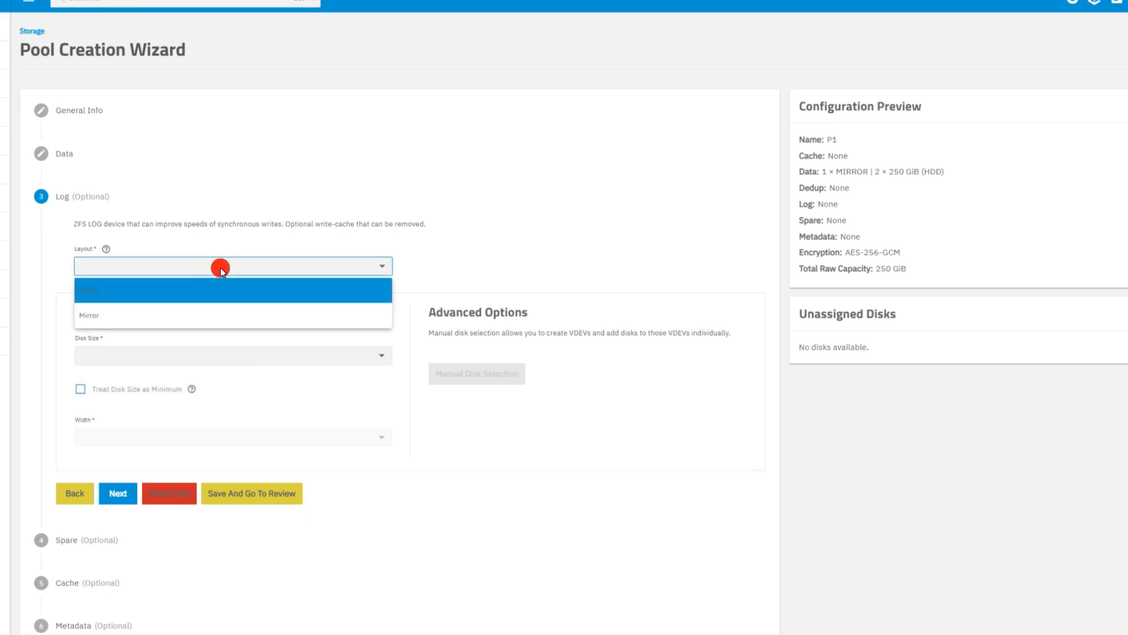
{"action": "left_click", "coordinate": [221, 270]}
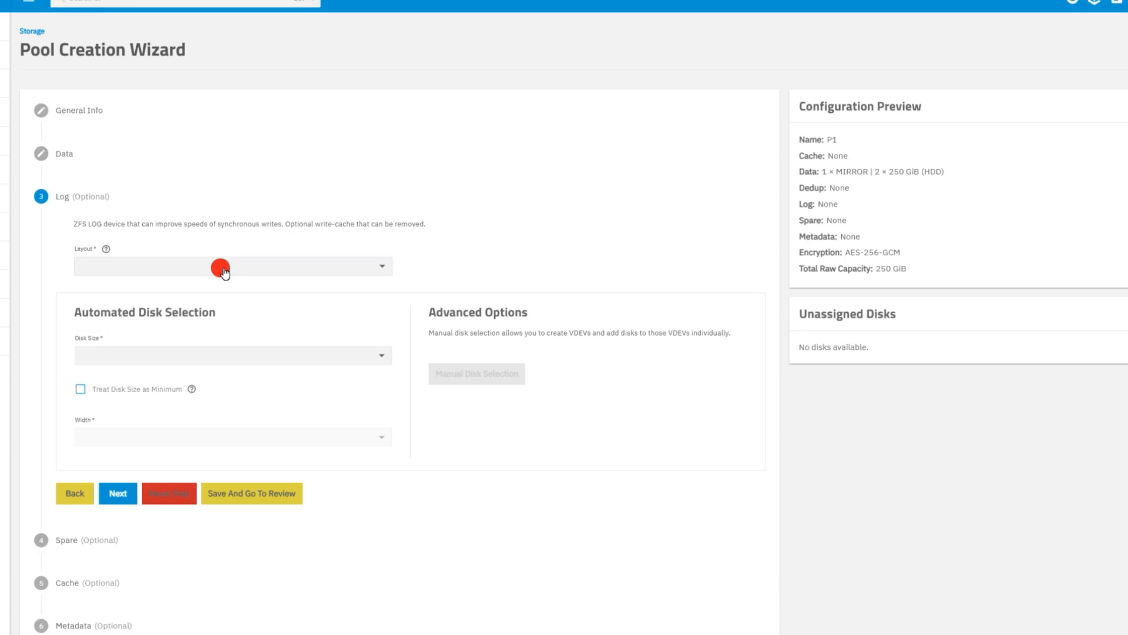
{"action": "left_click", "coordinate": [118, 491]}
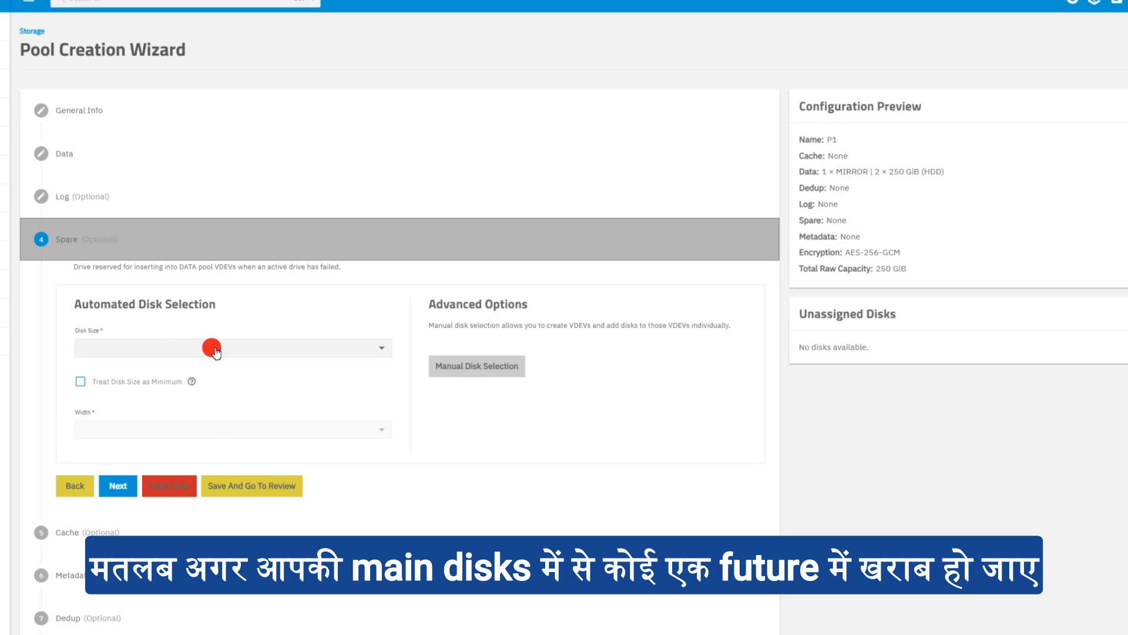
- Look over the optional Spare, Cache and Metadata sections, leave them unconfigured and proceed to the Dedup section
{"action": "left_click", "coordinate": [213, 348]}
{"action": "left_click", "coordinate": [213, 348]}
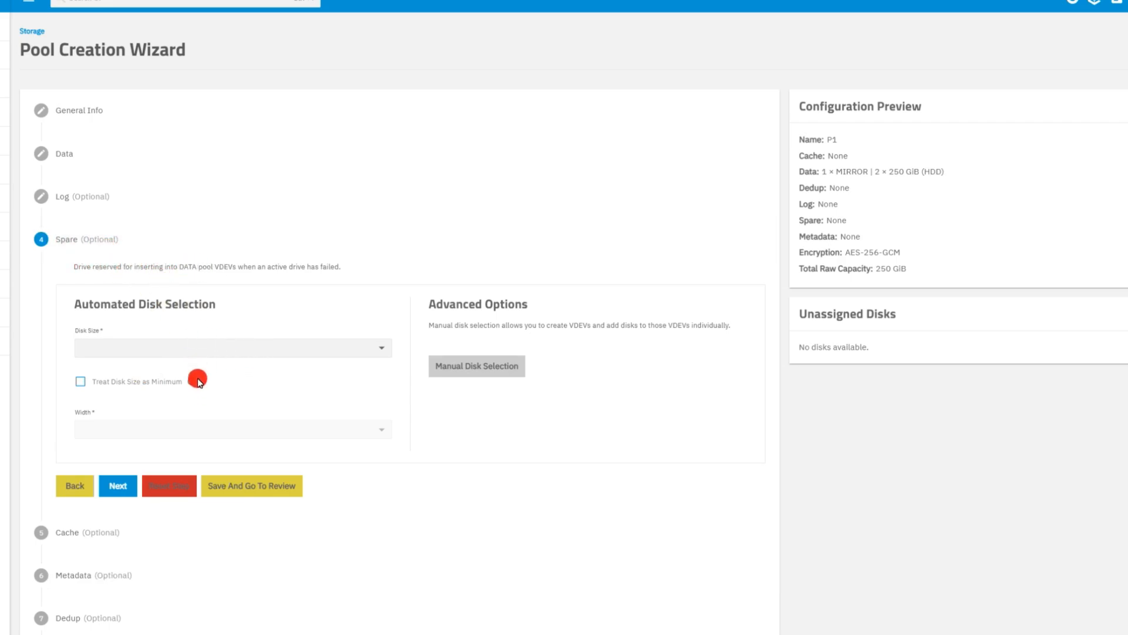
{"action": "left_click", "coordinate": [124, 488]}
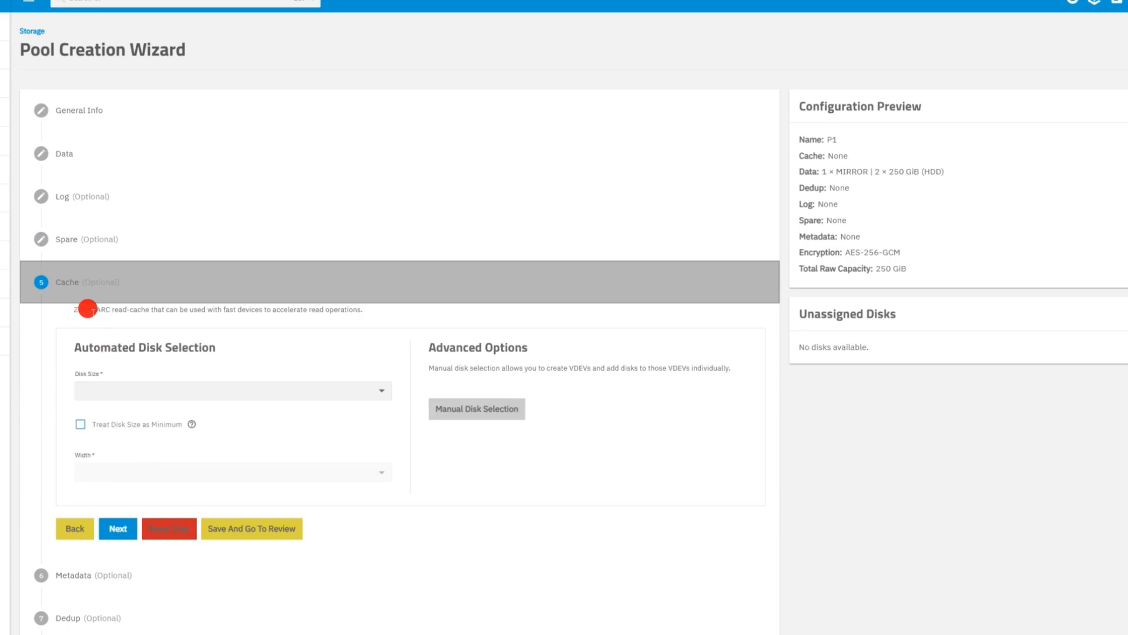
{"action": "mouse_move", "coordinate": [88, 310]}
{"action": "left_mouse_down"}
{"action": "mouse_move", "coordinate": [379, 319]}
{"action": "mouse_move", "coordinate": [292, 347]}
{"action": "left_mouse_up"}
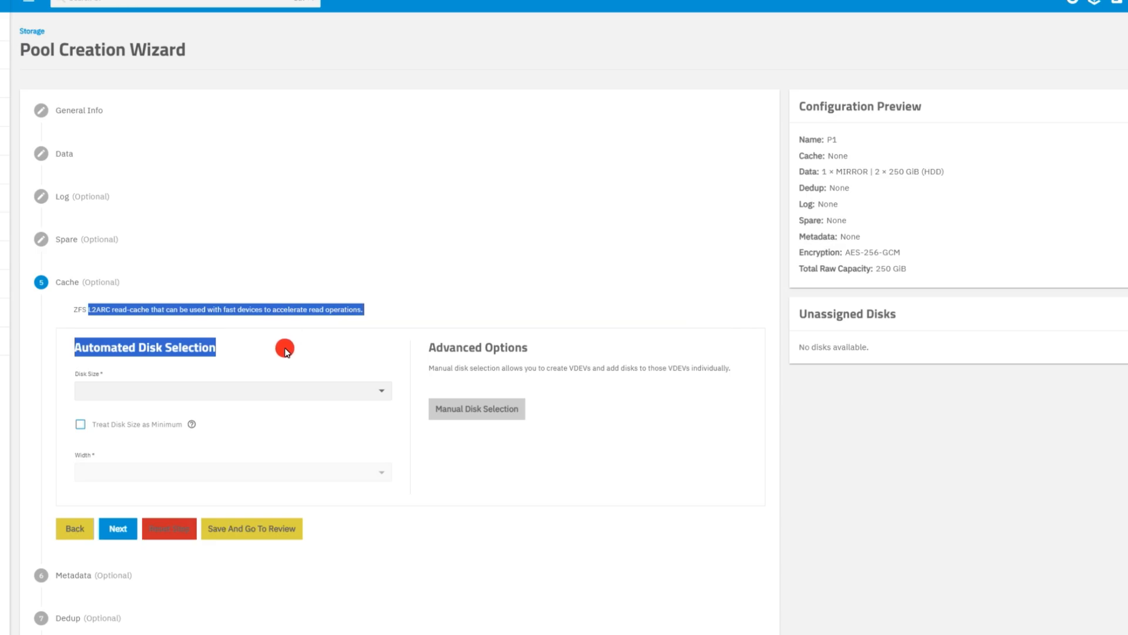
{"action": "left_click", "coordinate": [245, 352]}
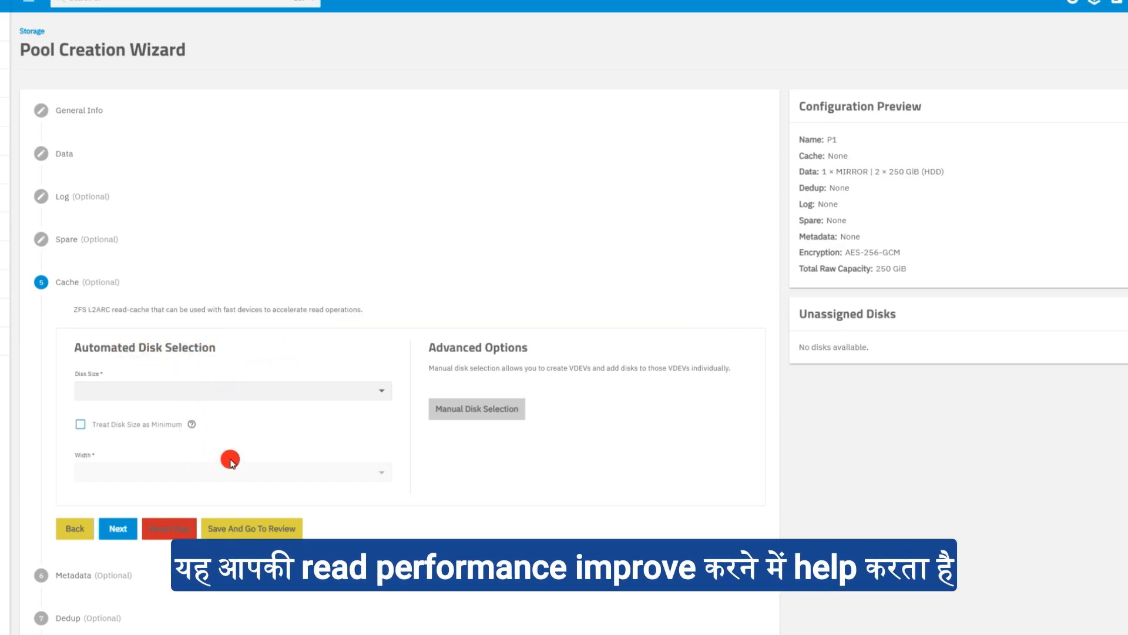
{"action": "left_click", "coordinate": [120, 532]}
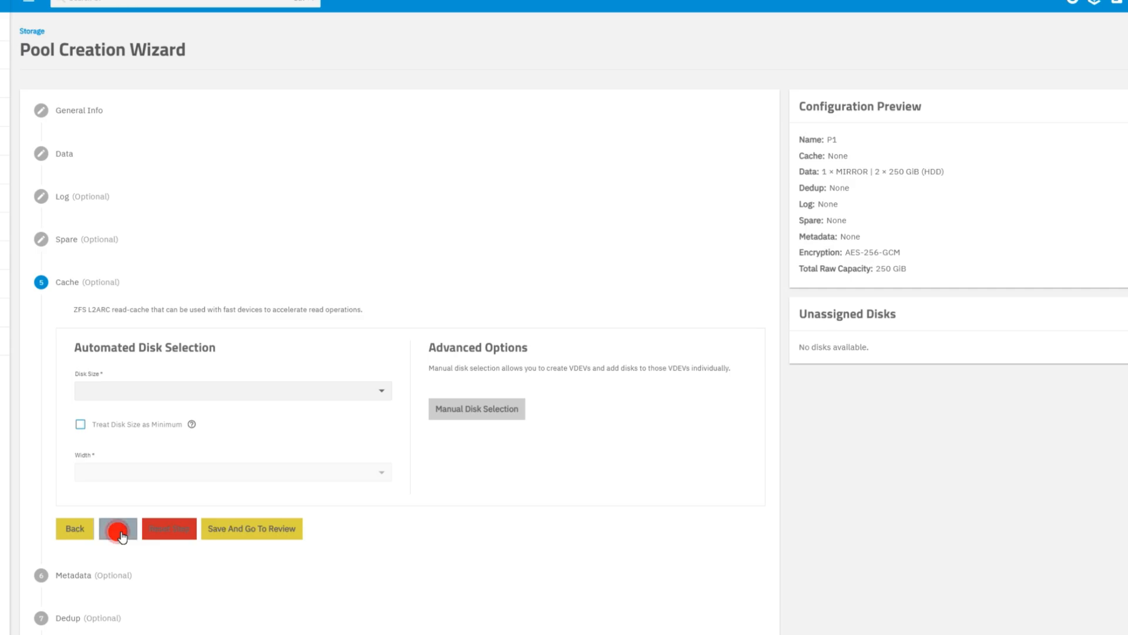
{"action": "left_click", "coordinate": [118, 528]}
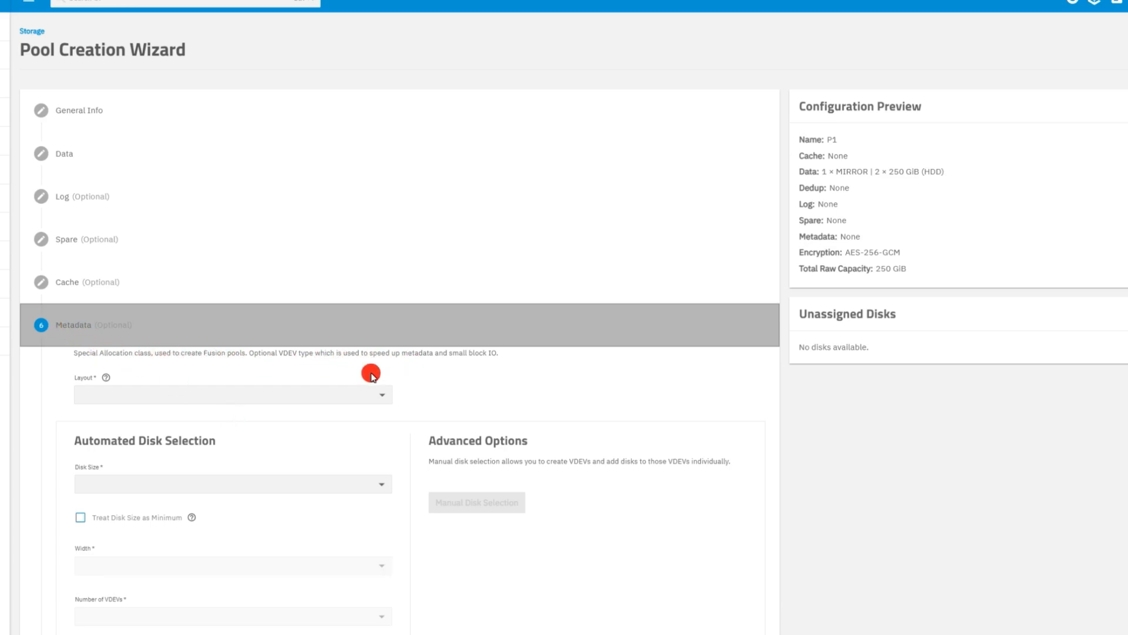
{"action": "scroll", "coordinate": [314, 448], "scroll_direction": "down", "scroll_amount": 2}
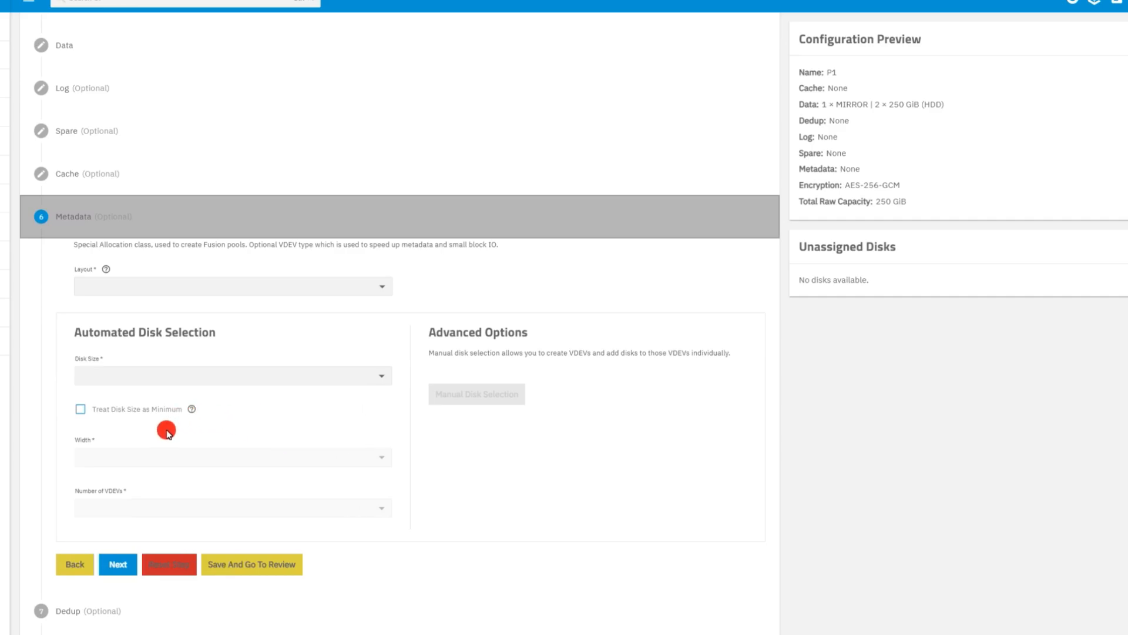
{"action": "left_click", "coordinate": [120, 565]}
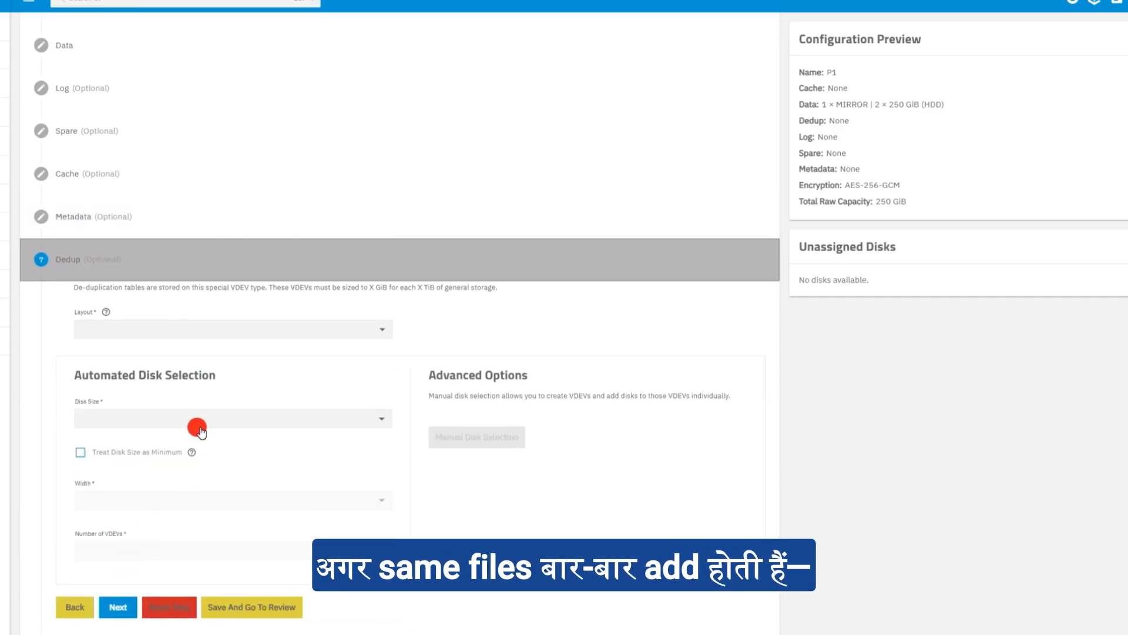
- Try the Mirror layout for the dedup VDEV and check which disk sizes are offered
{"action": "left_click", "coordinate": [202, 330]}
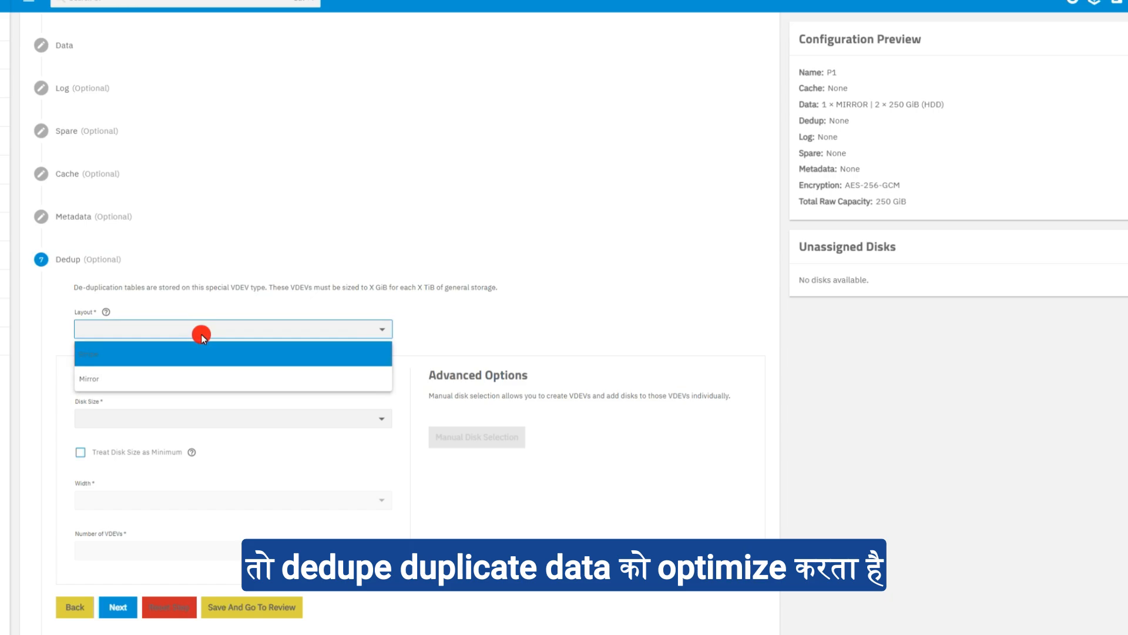
{"action": "left_click", "coordinate": [189, 379]}
{"action": "left_click", "coordinate": [212, 419]}
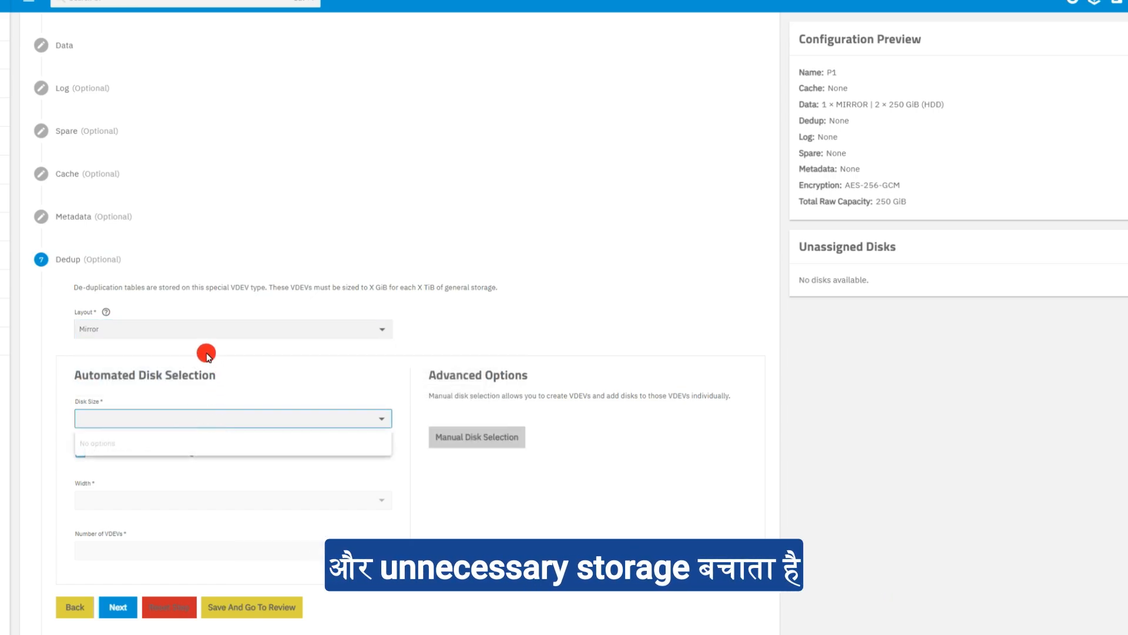
{"action": "left_click", "coordinate": [195, 330]}
- Set the dedup VDEV layout to Stripe, check its disk size options and read the de-duplication description
{"action": "left_click", "coordinate": [157, 332]}
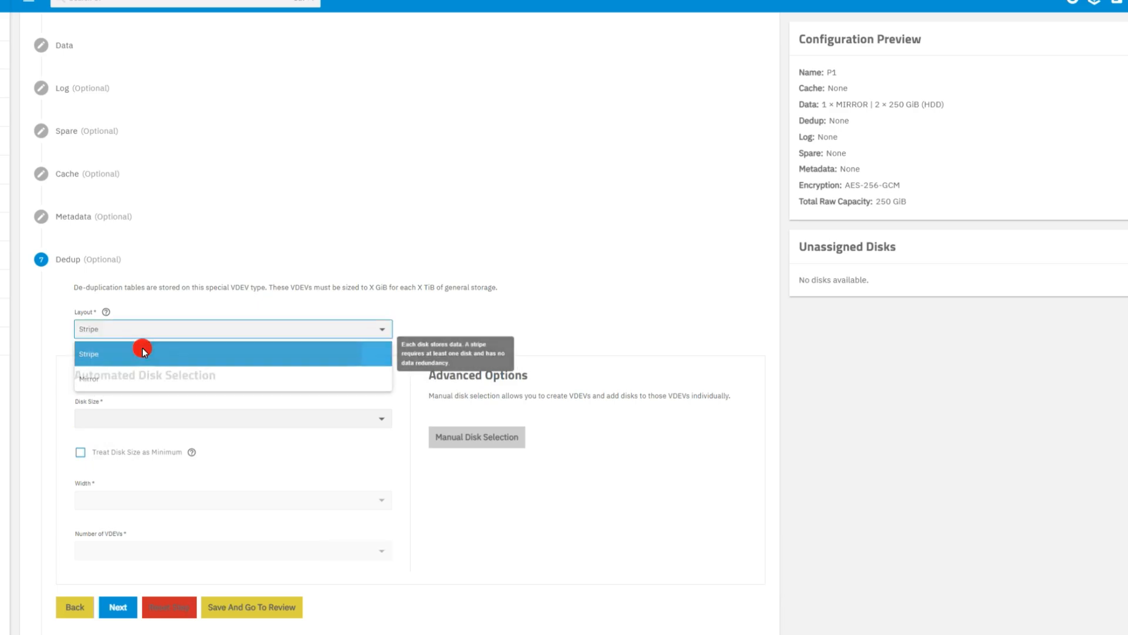
{"action": "left_click", "coordinate": [144, 353]}
{"action": "left_click", "coordinate": [181, 419]}
{"action": "left_click", "coordinate": [223, 371]}
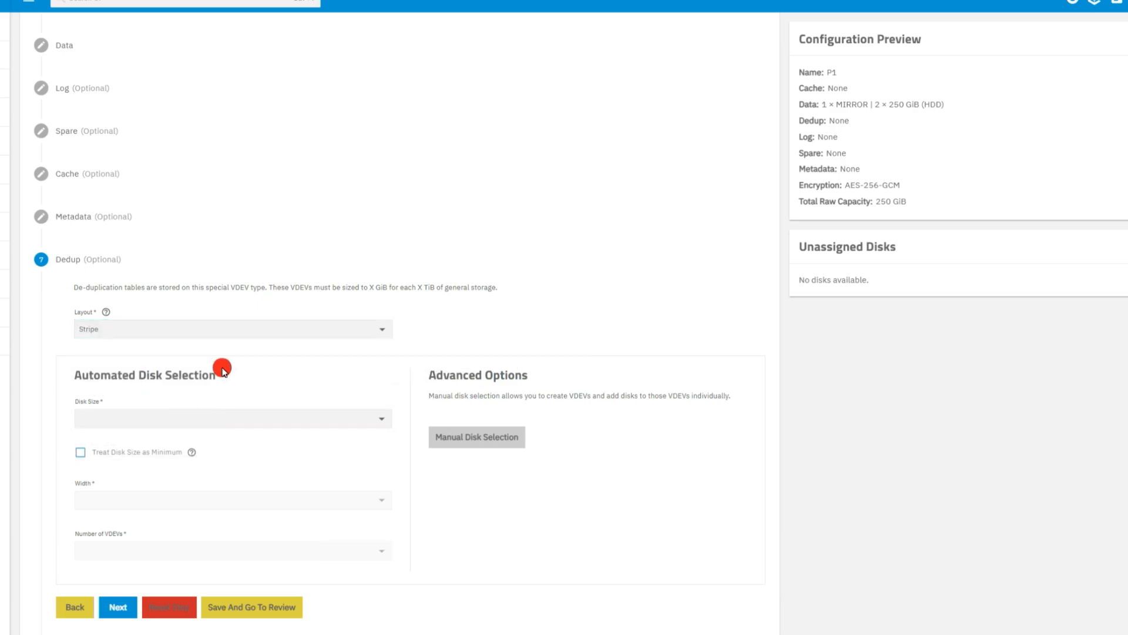
{"action": "left_click", "coordinate": [185, 335]}
{"action": "left_click", "coordinate": [230, 360]}
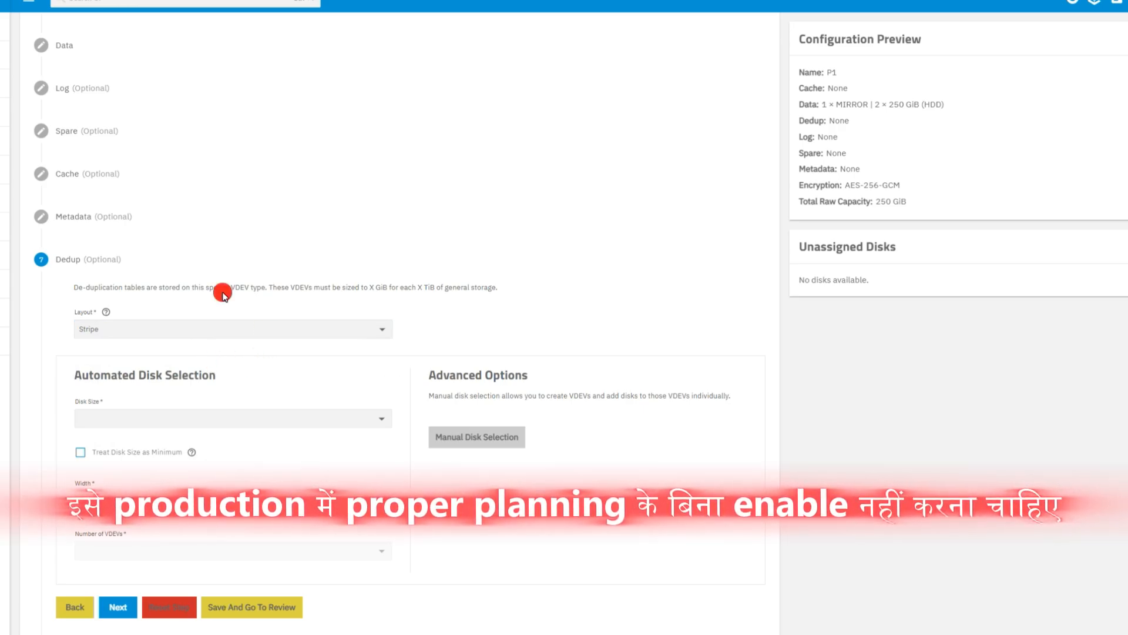
{"action": "left_click_drag", "start_coordinate": [198, 288], "coordinate": [395, 286]}
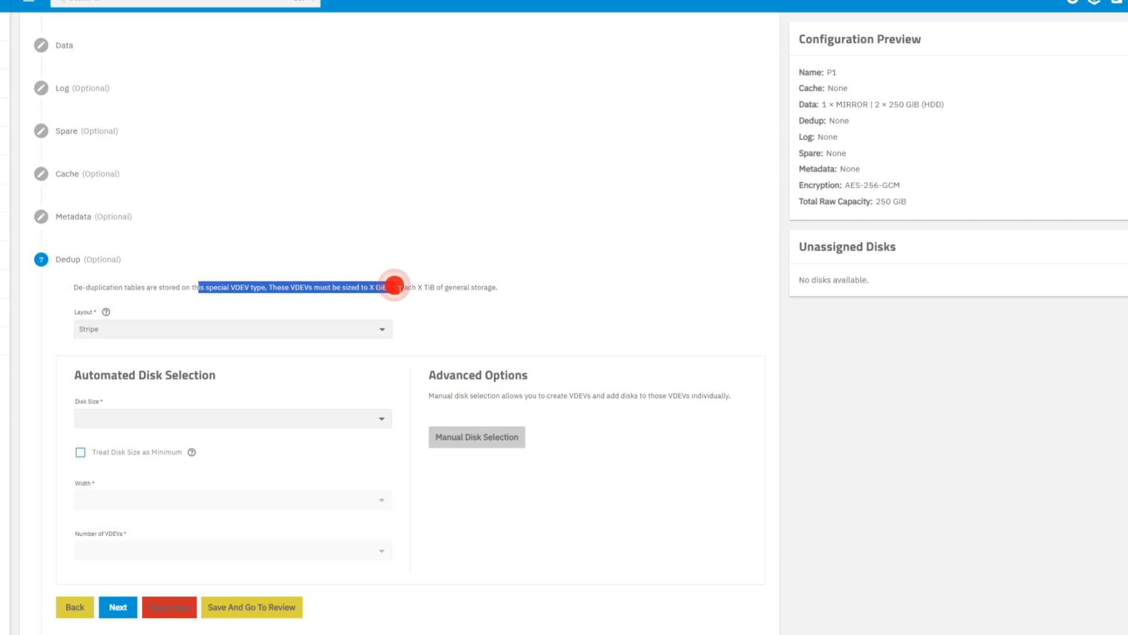
- Leave the dedup VDEV unconfigured, review the pool summary, and create pool P1, confirming that its disks are erased
{"action": "left_click", "coordinate": [118, 607]}
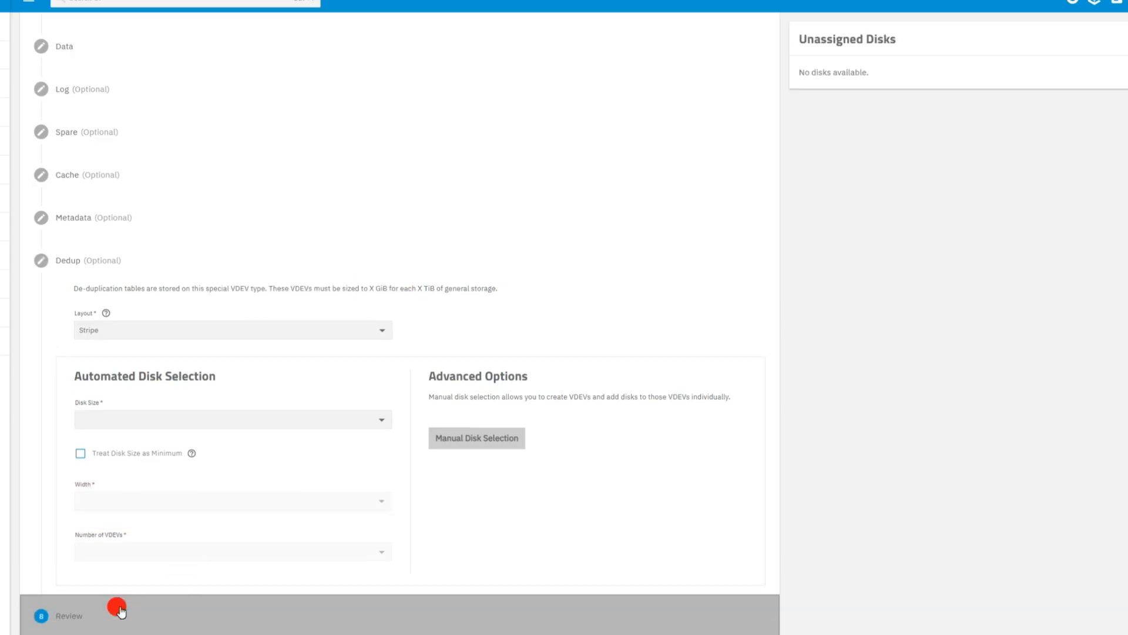
{"action": "left_click", "coordinate": [258, 593]}
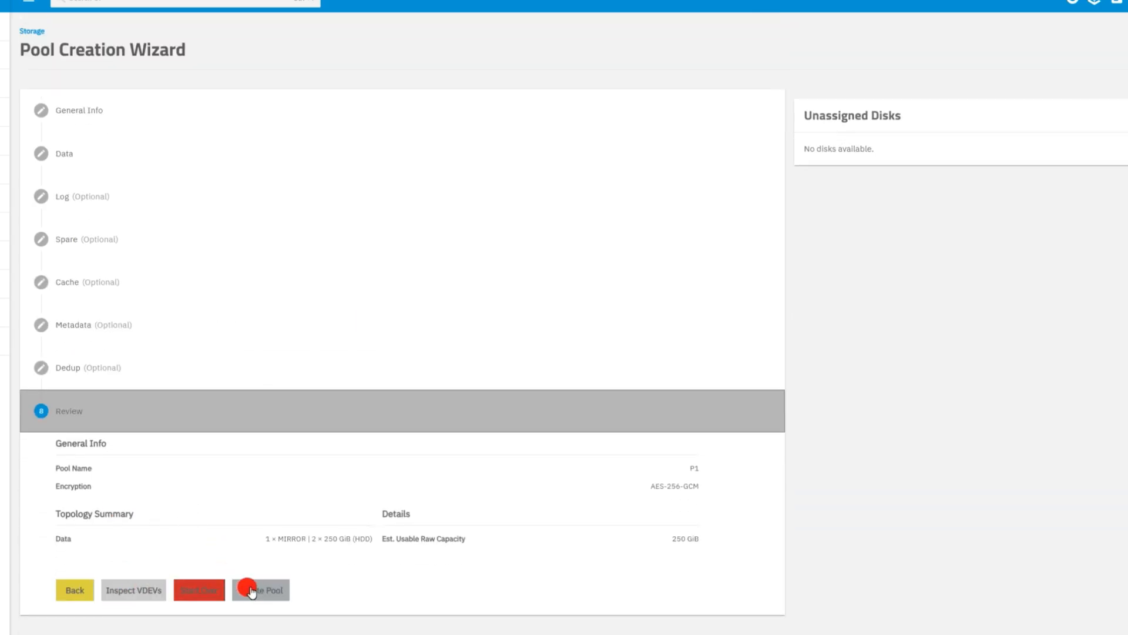
{"action": "left_click", "coordinate": [255, 591]}
{"action": "left_click", "coordinate": [503, 368]}
{"action": "left_click", "coordinate": [625, 370]}
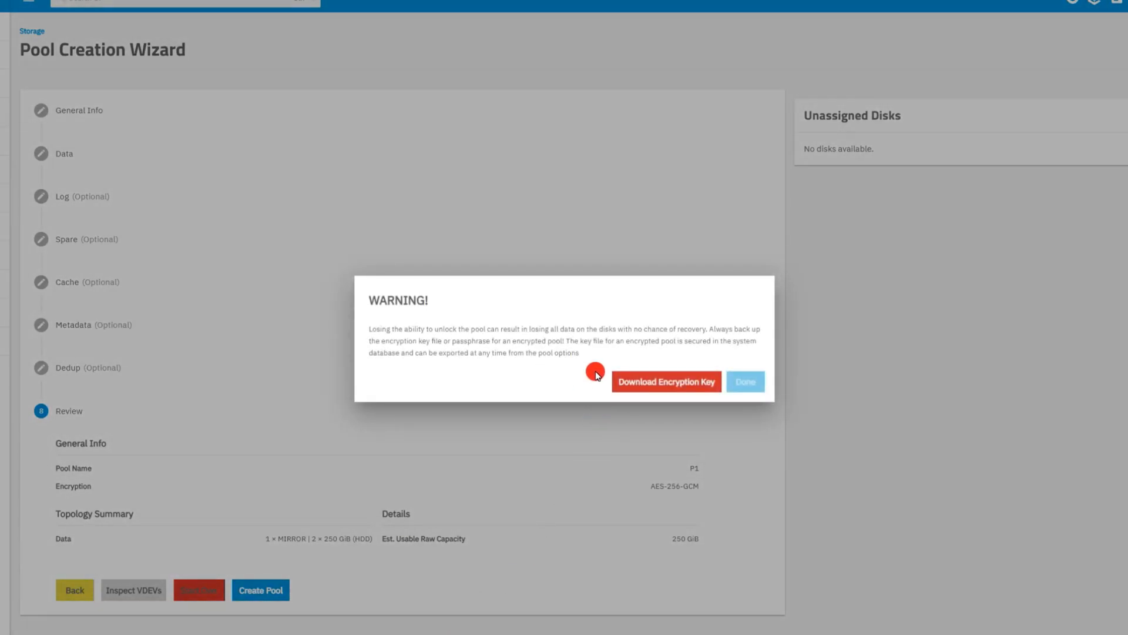
- Download the encryption key file for pool P1, save it as JSON, and finish the encryption warning dialog
{"action": "left_click", "coordinate": [649, 387]}
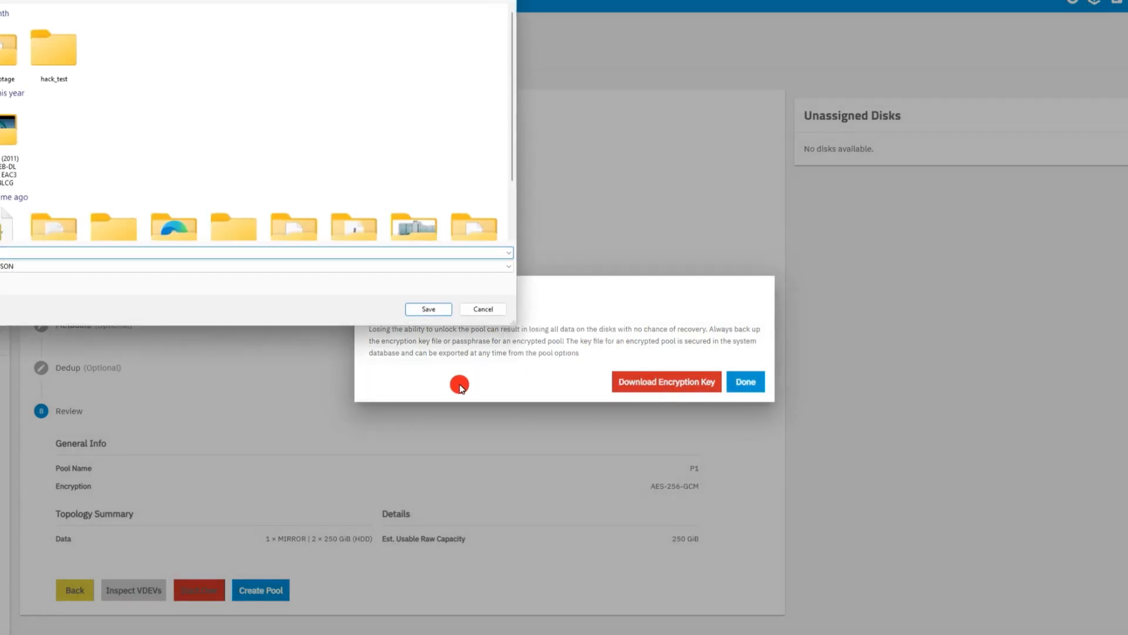
{"action": "left_click", "coordinate": [421, 310]}
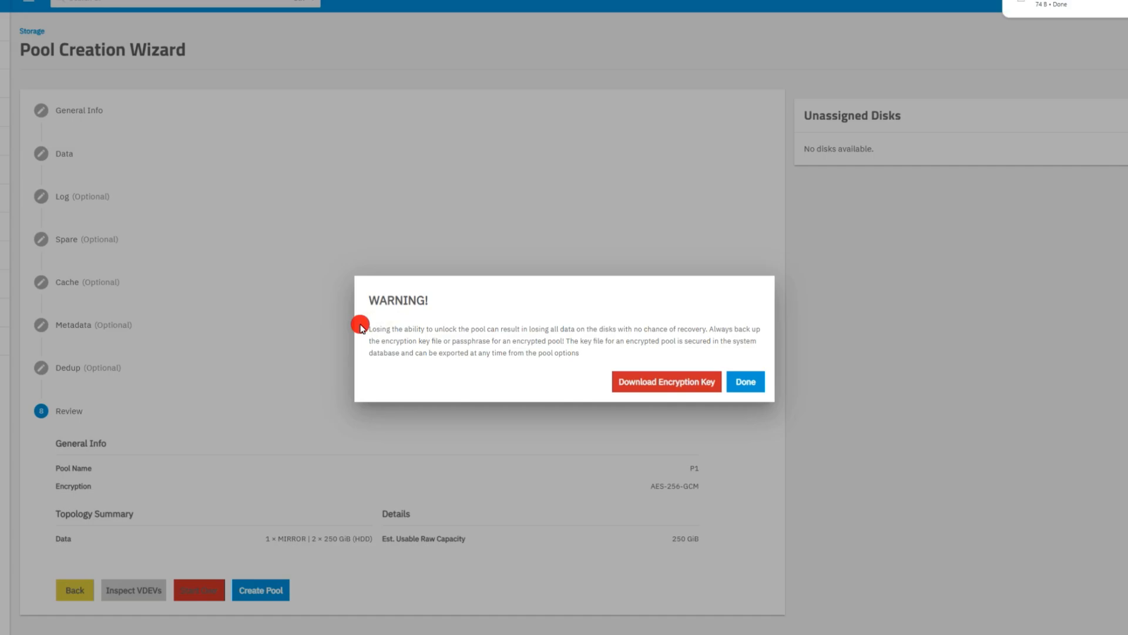
{"action": "left_click", "coordinate": [735, 382]}
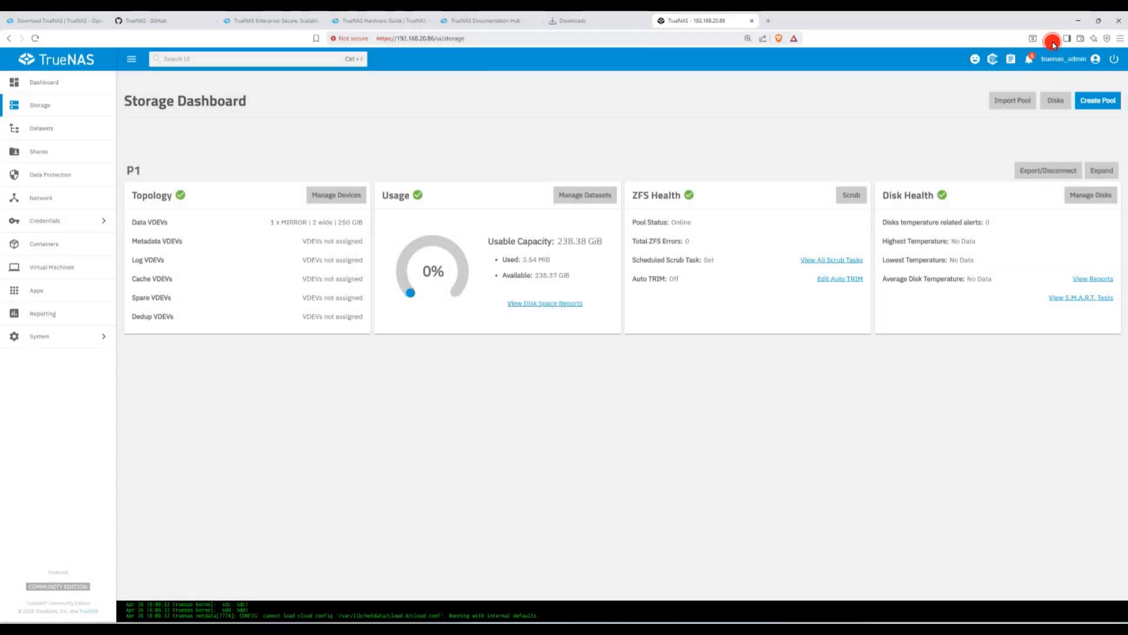
- Open the downloaded dataset_P1_keys.json file in Visual Studio Code, inspect its contents, and dismiss the Docker extension notification
{"action": "left_click", "coordinate": [1052, 42]}
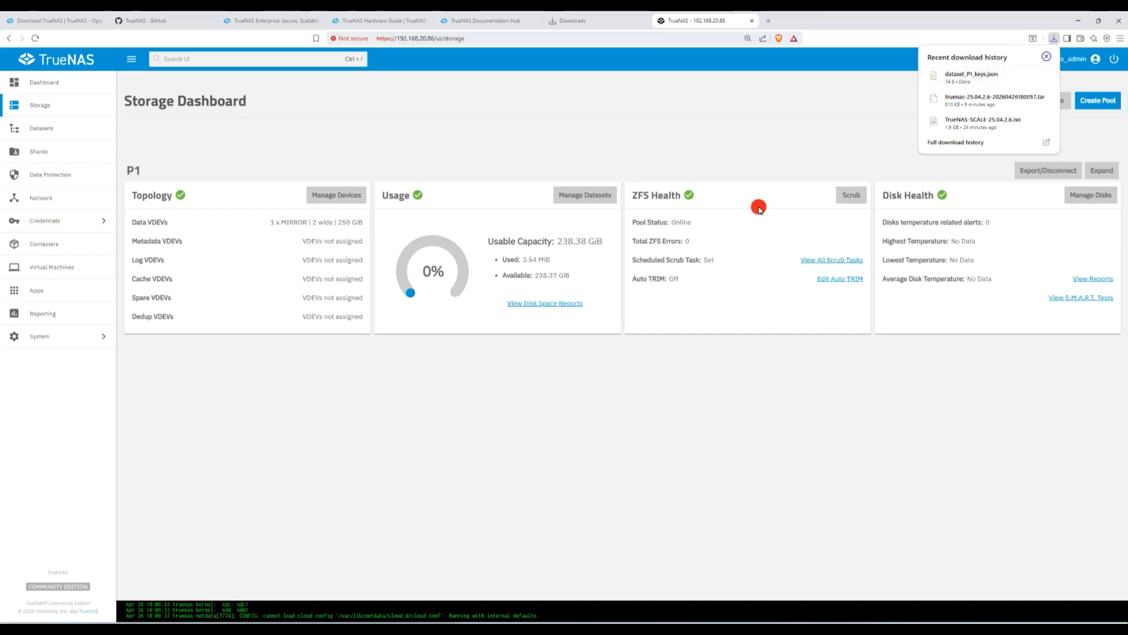
{"action": "left_click", "coordinate": [702, 223]}
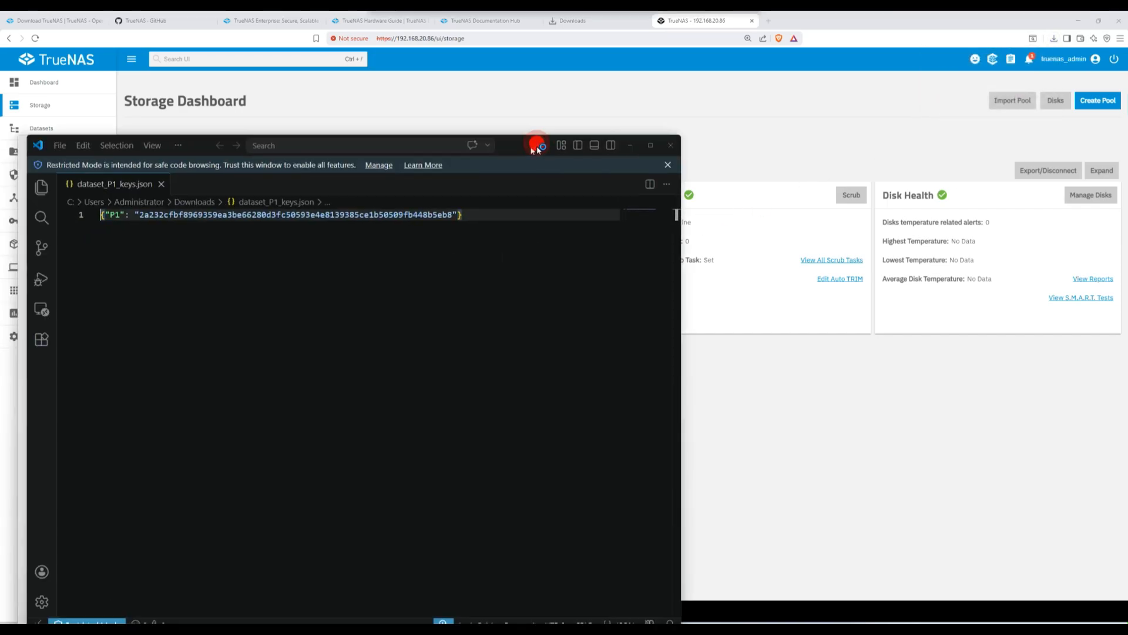
{"action": "left_click_drag", "start_coordinate": [537, 145], "coordinate": [596, 90]}
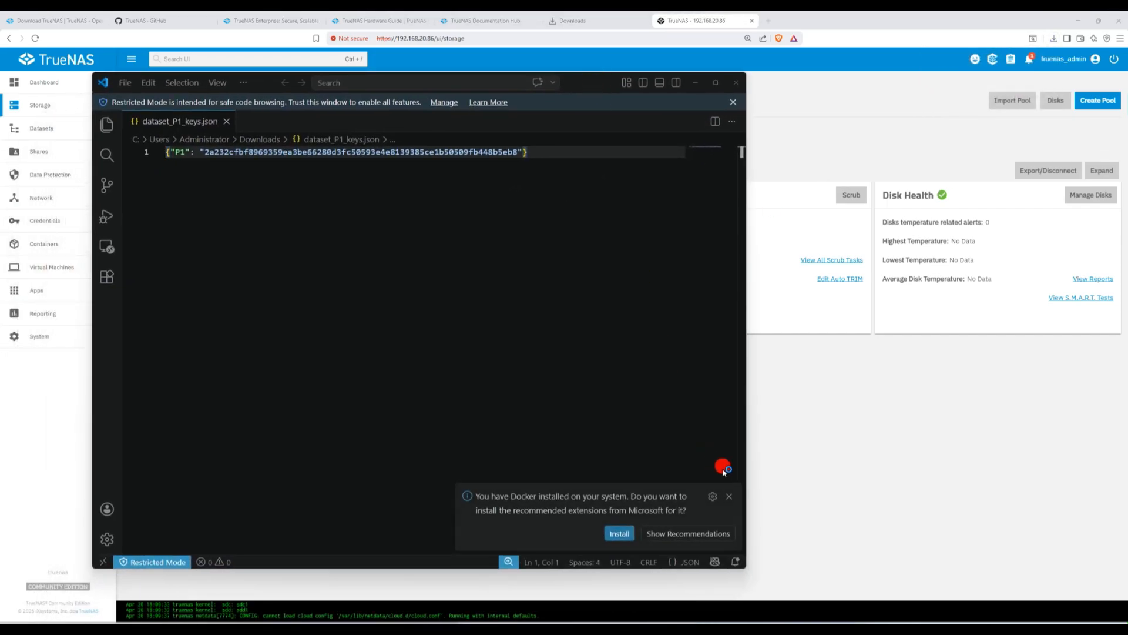
{"action": "left_click", "coordinate": [729, 497]}
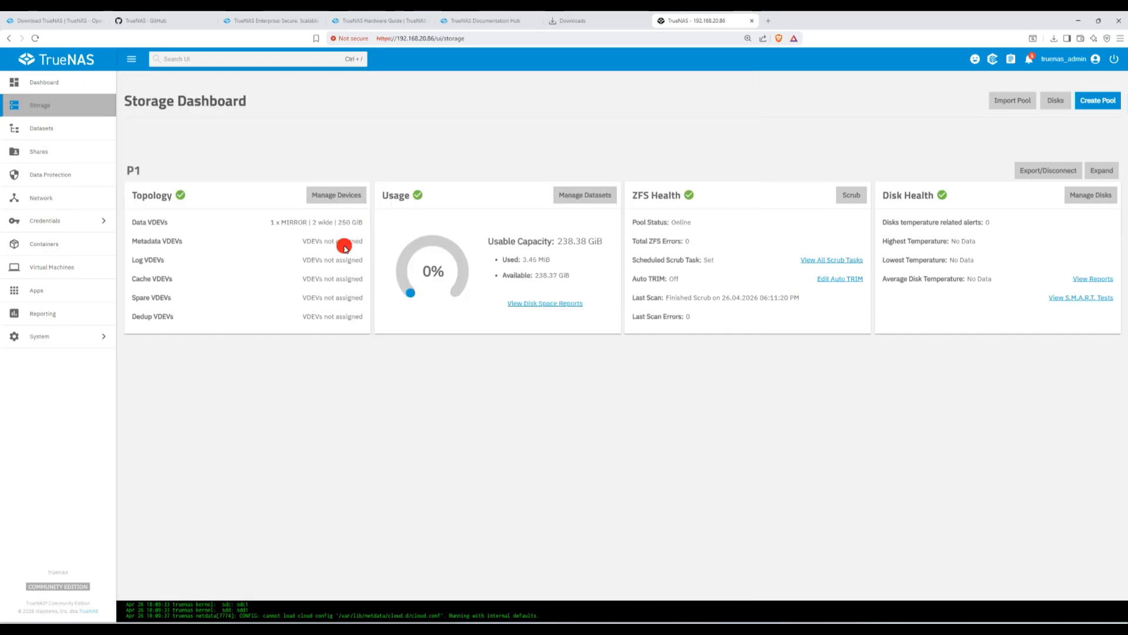
- Read through the Metadata, Log, Cache, Spare and Dedup VDEV assignments in the topology of pool P1
{"action": "left_click_drag", "start_coordinate": [139, 244], "coordinate": [328, 263]}
{"action": "left_click_drag", "start_coordinate": [139, 280], "coordinate": [335, 279]}
{"action": "left_click_drag", "start_coordinate": [144, 300], "coordinate": [327, 302]}
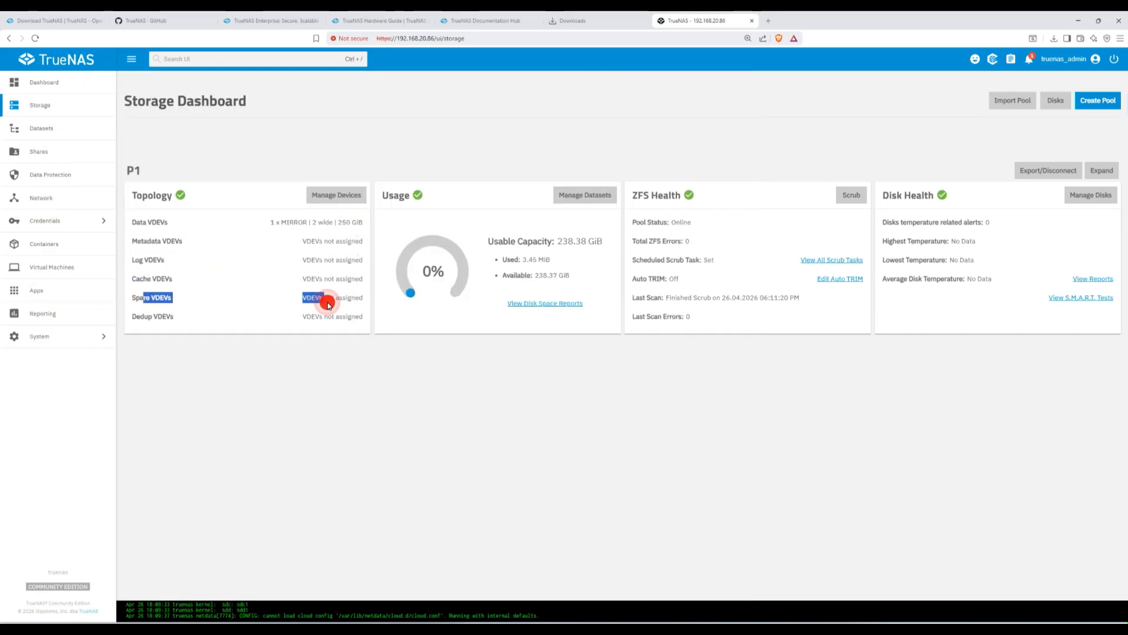
{"action": "left_click_drag", "start_coordinate": [153, 321], "coordinate": [339, 321]}
{"action": "left_click", "coordinate": [315, 382]}
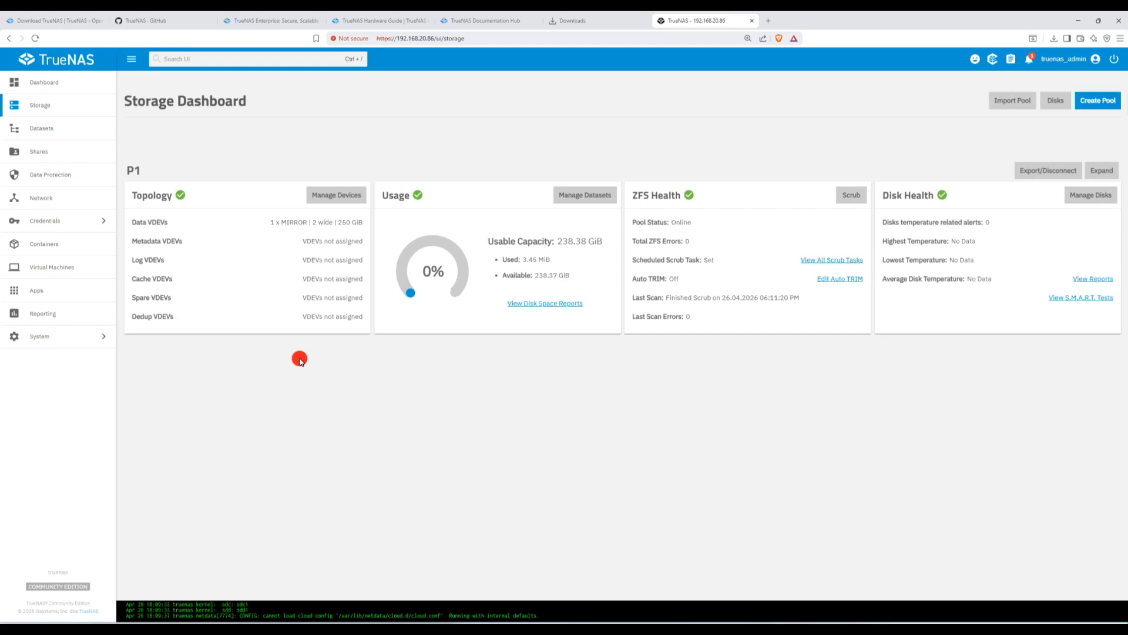
- Open the list of storage disks and inspect the details of disks sdd and sda
{"action": "left_click", "coordinate": [46, 126]}
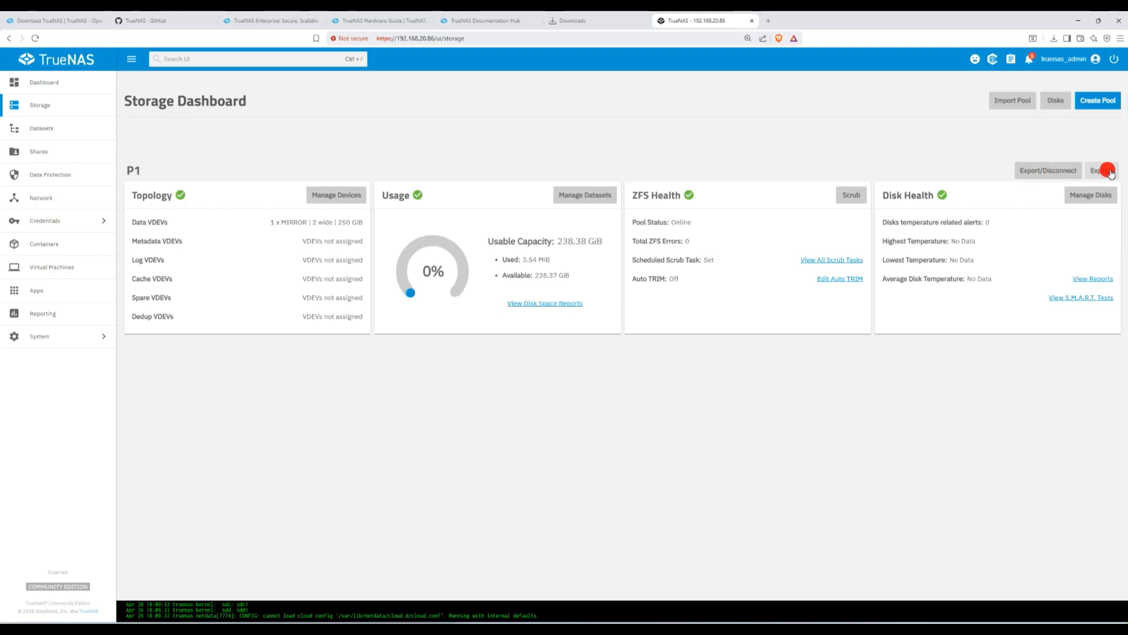
{"action": "left_click", "coordinate": [1058, 104]}
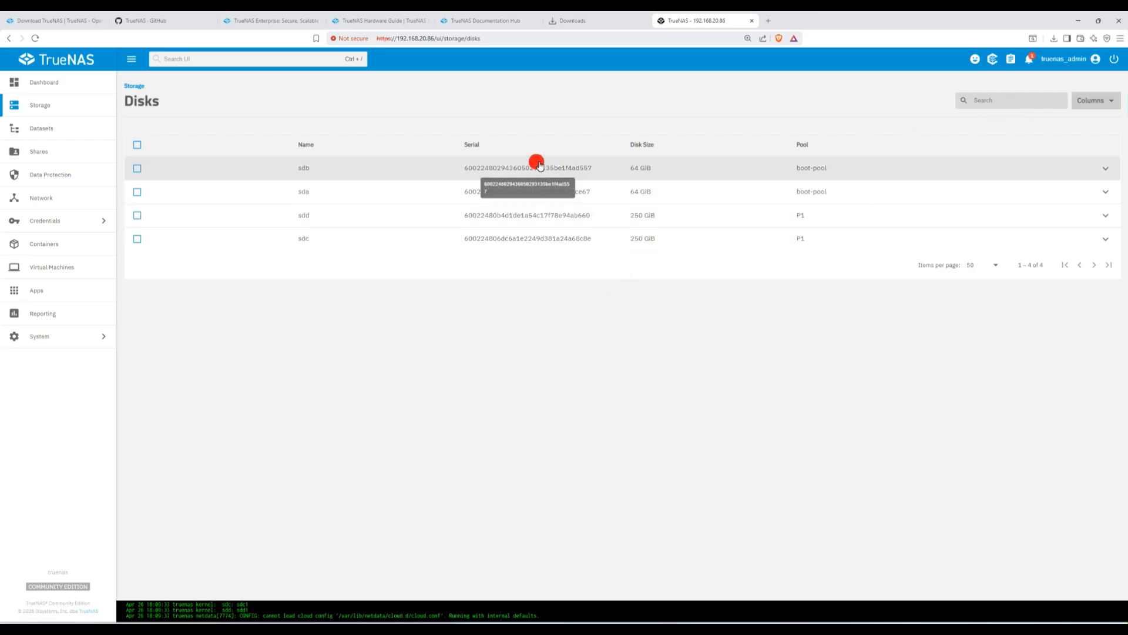
{"action": "left_click", "coordinate": [613, 219]}
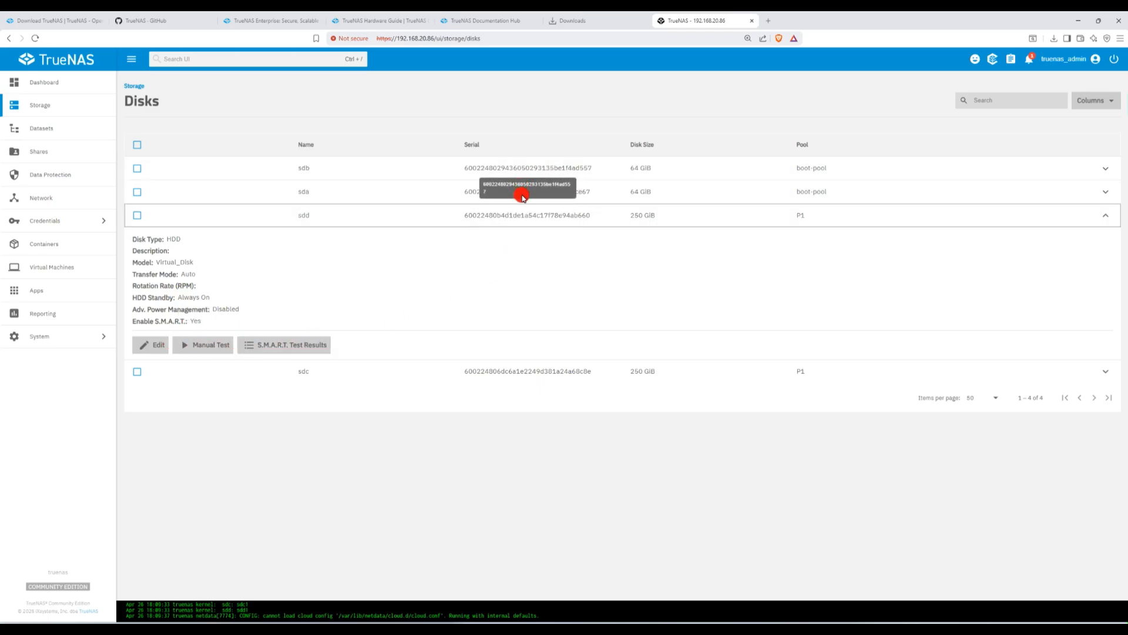
{"action": "left_click", "coordinate": [1104, 189]}
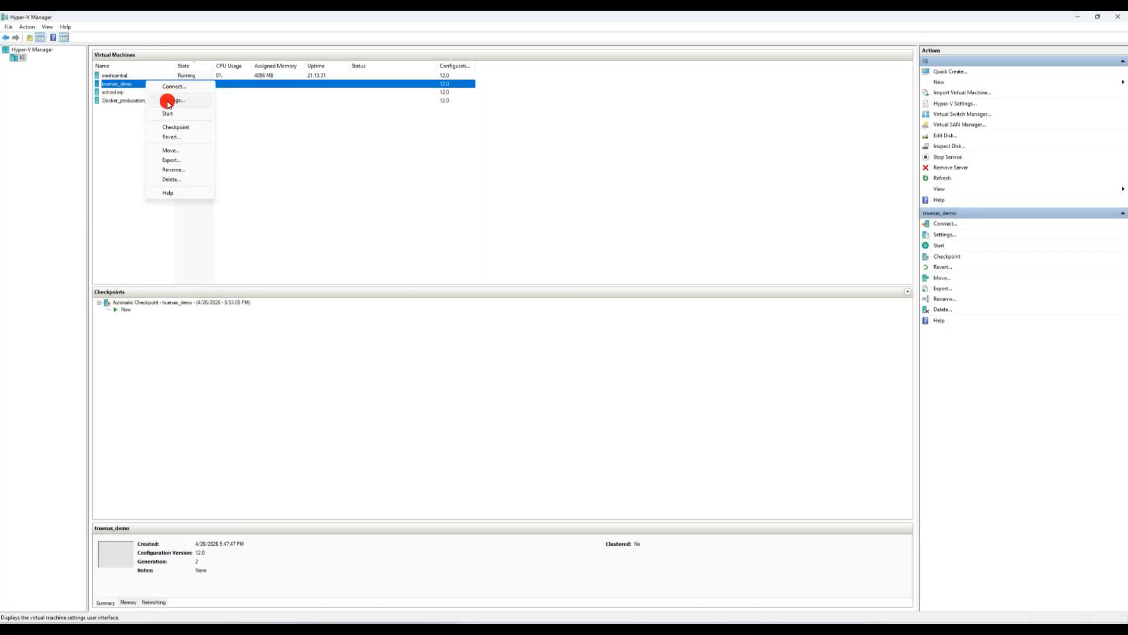
- Switch to Hyper-V Manager and remove the data_disk2 hard drive from the truenas_demo virtual machine, continuing without creating a checkpoint
{"action": "left_click", "coordinate": [171, 100]}
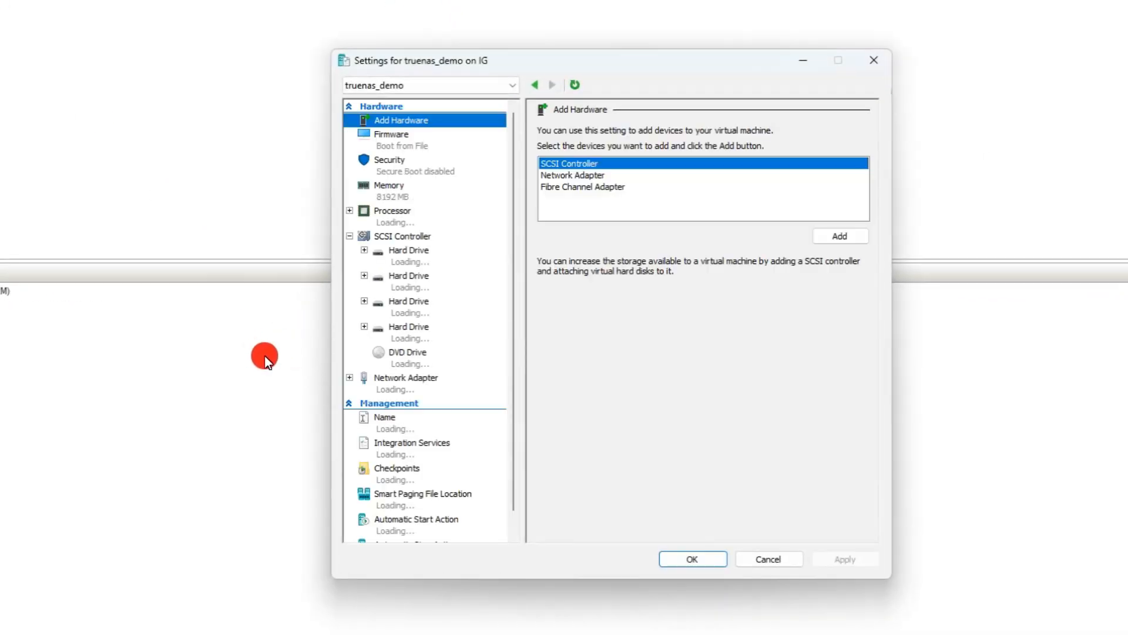
{"action": "left_click", "coordinate": [431, 330]}
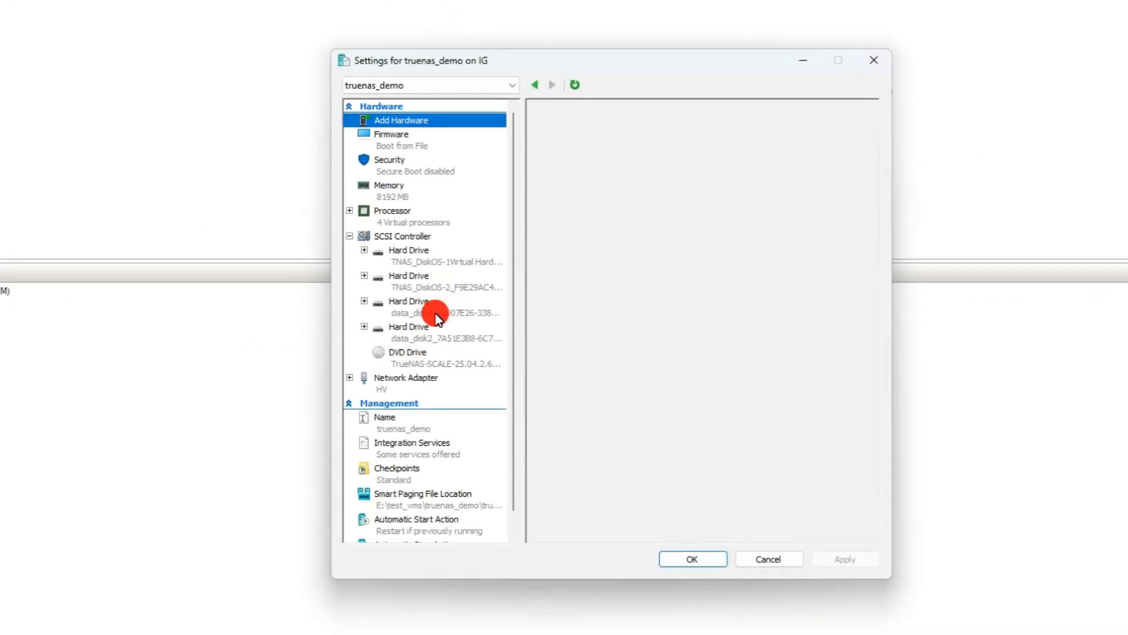
{"action": "left_click", "coordinate": [838, 435]}
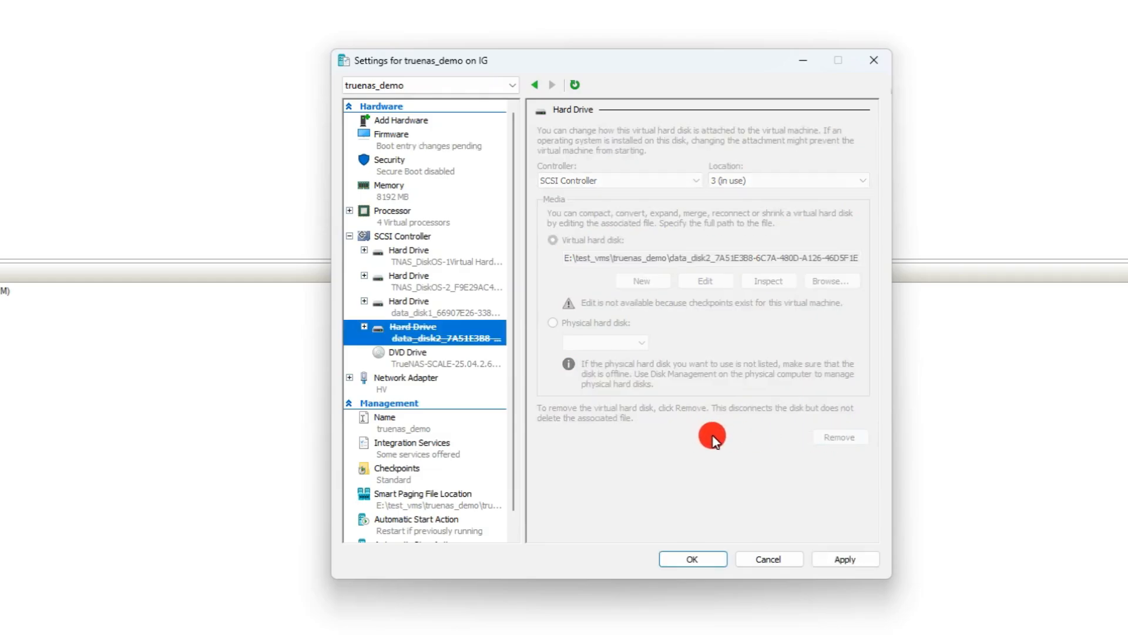
{"action": "left_click", "coordinate": [842, 559]}
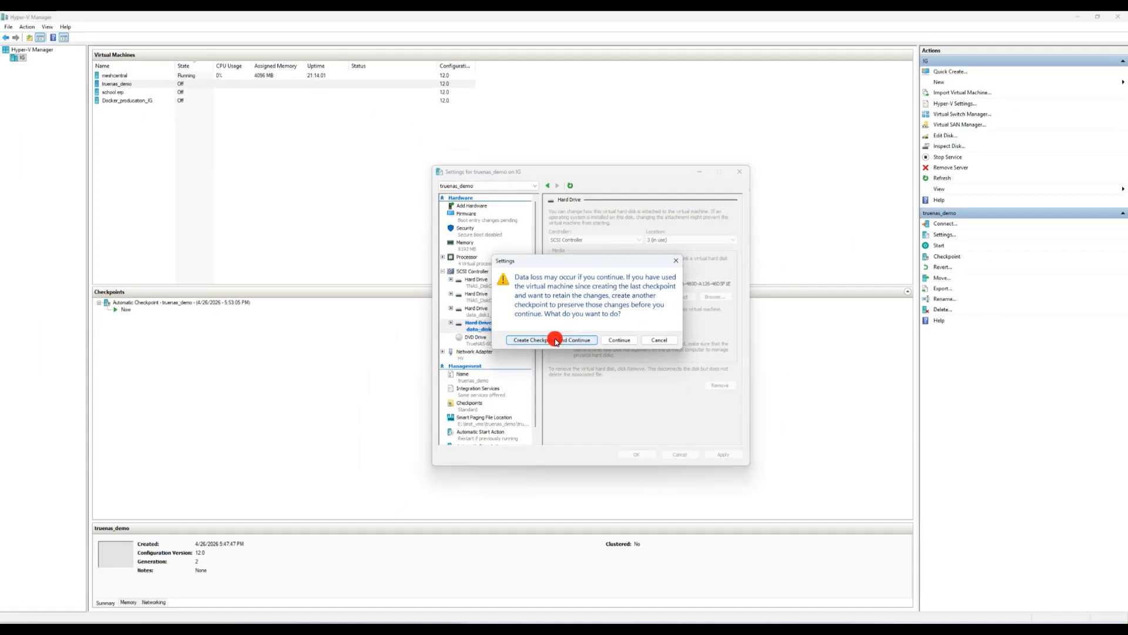
{"action": "left_click", "coordinate": [611, 341]}
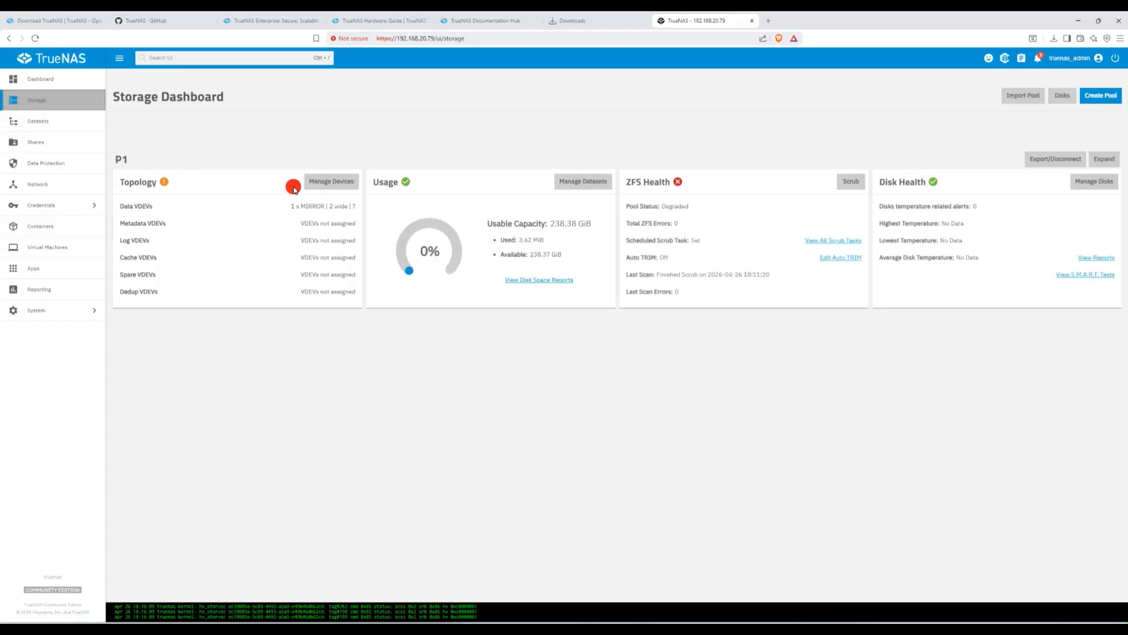
- Switch to TrueNAS, open the device list of pool P1 and inspect its data mirror
{"action": "left_click", "coordinate": [327, 181]}
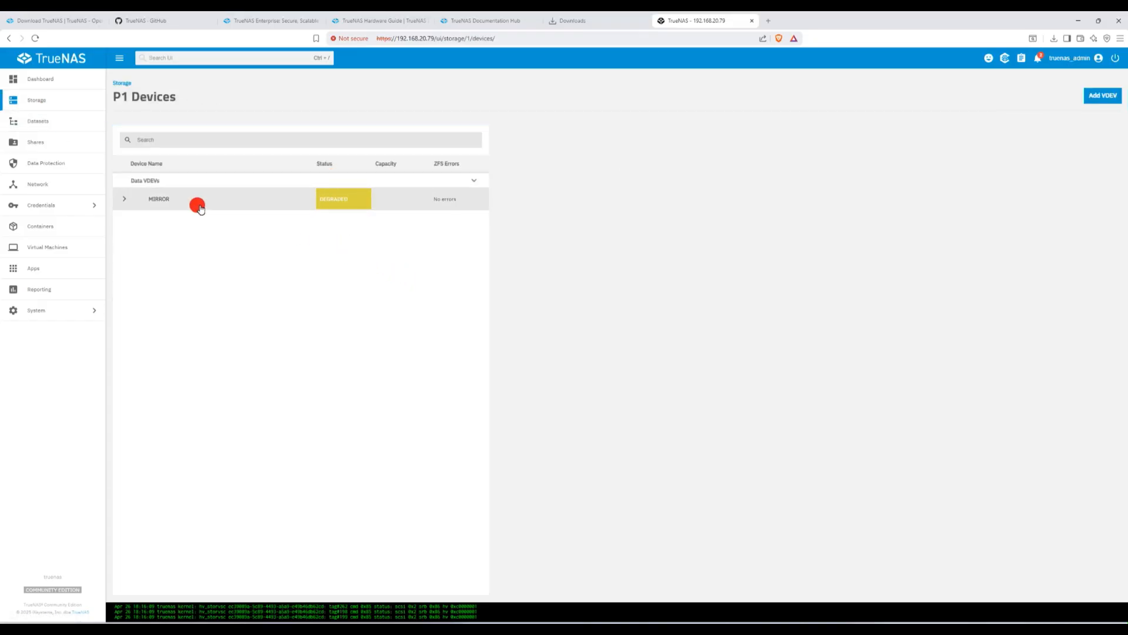
{"action": "left_click", "coordinate": [121, 202]}
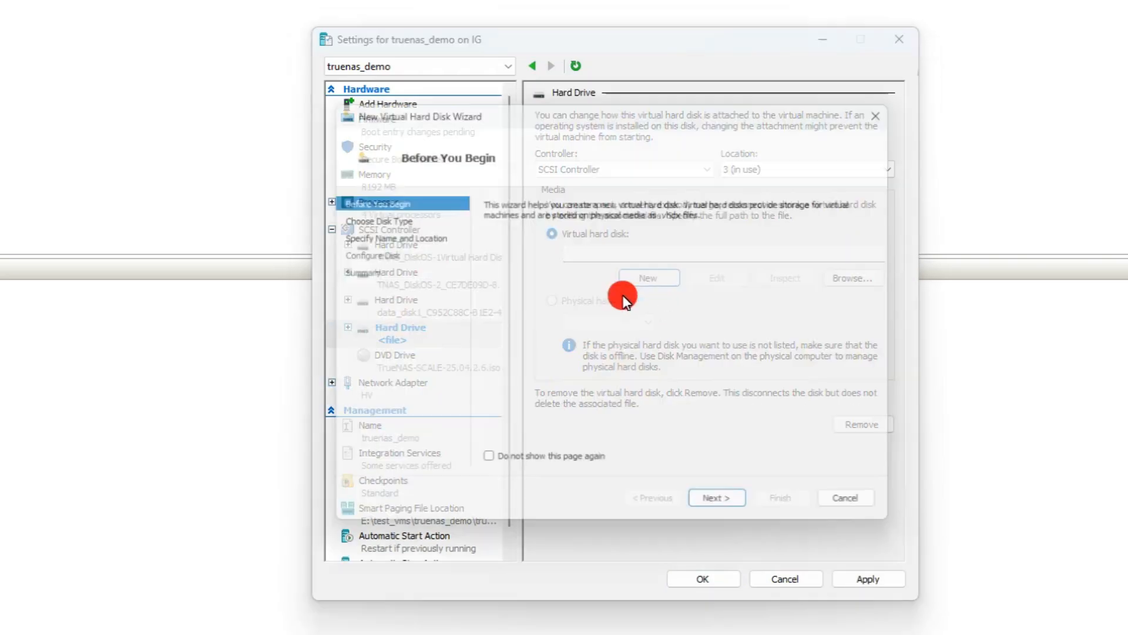
- Switch to Hyper-V Manager and specify a new virtual hard disk named backup.vhdx in E:\test_vms\truenas_demo\ for the truenas_demo machine
{"action": "left_click", "coordinate": [730, 507]}
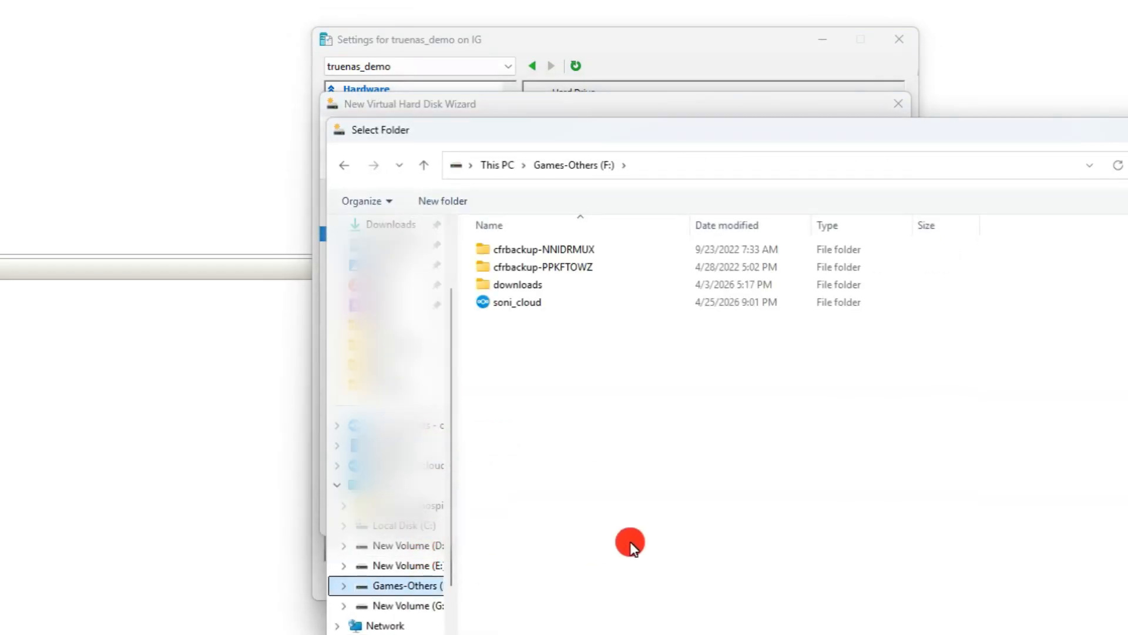
{"action": "left_click", "coordinate": [450, 567]}
{"action": "double_click", "coordinate": [516, 321]}
{"action": "double_click", "coordinate": [546, 254]}
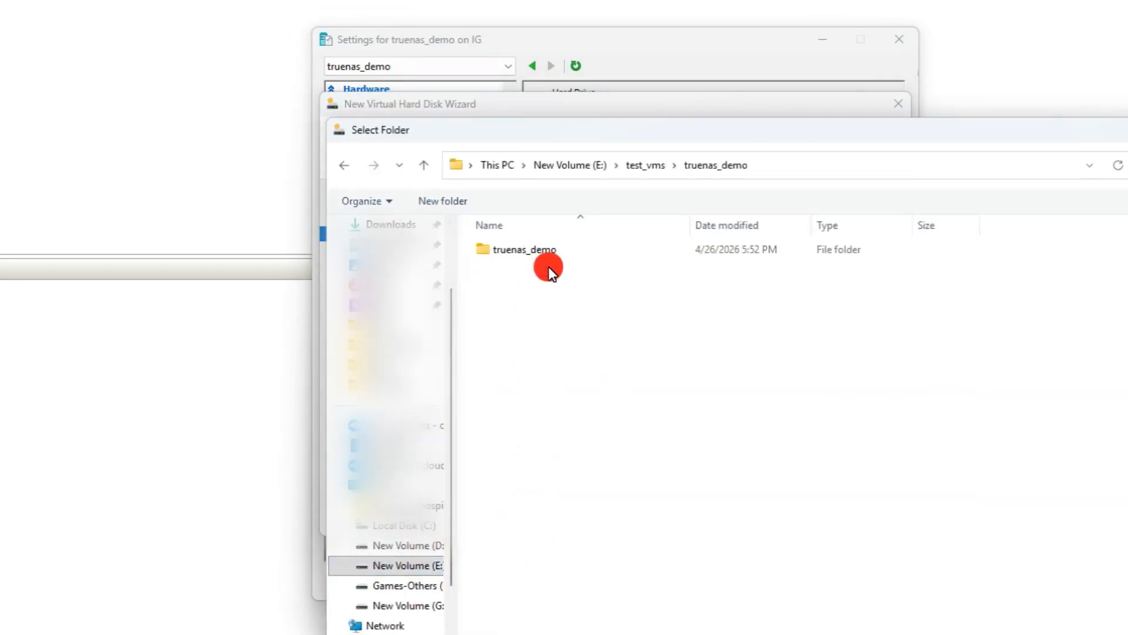
{"action": "double_click", "coordinate": [580, 264]}
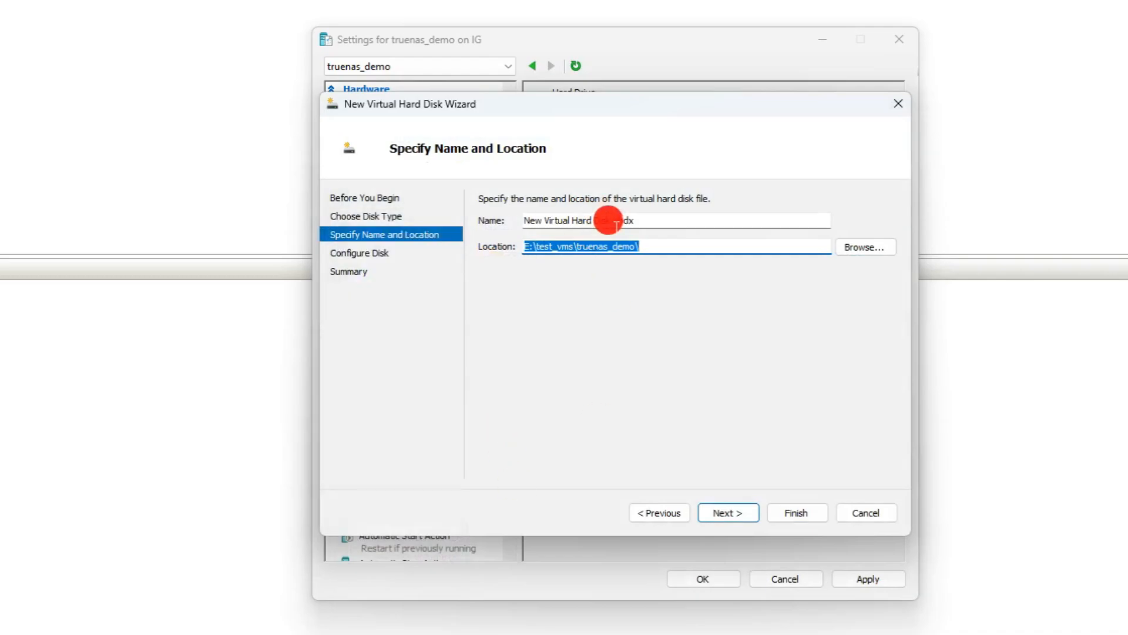
{"action": "left_click_drag", "start_coordinate": [607, 220], "coordinate": [414, 212]}
{"action": "key", "text": "BackSpace"}
{"action": "key", "text": "Delete"}
{"action": "type", "text": "backup"}
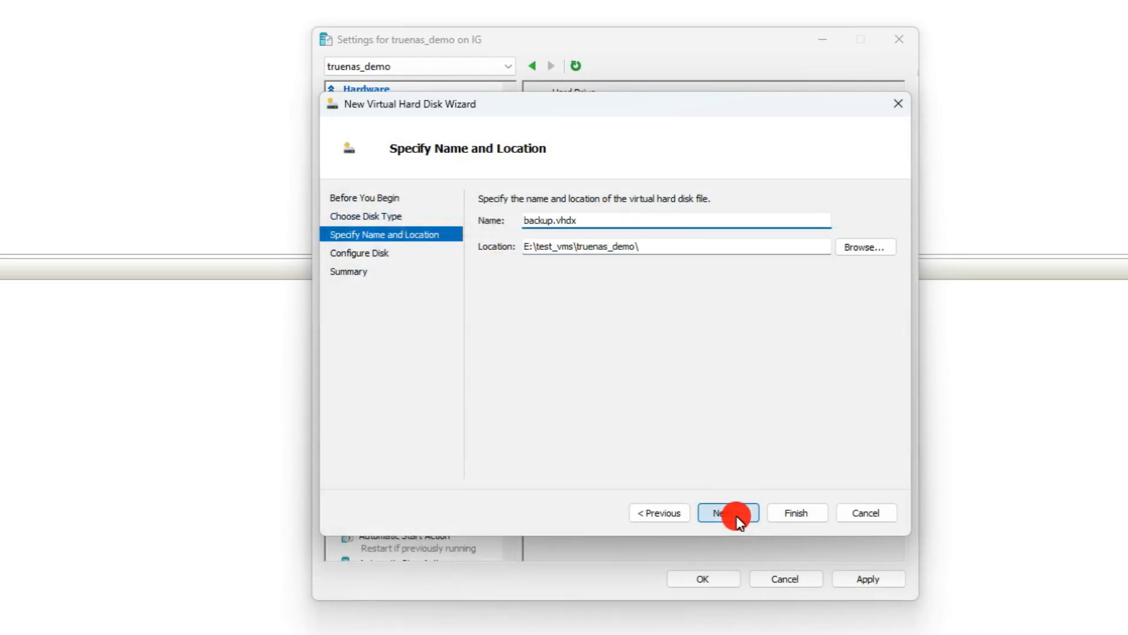
- Set the new virtual hard disk's size to 250 GB and finish creating it
{"action": "left_click", "coordinate": [735, 515]}
{"action": "type", "text": "250"}
{"action": "left_click", "coordinate": [727, 513]}
{"action": "left_click", "coordinate": [788, 515]}
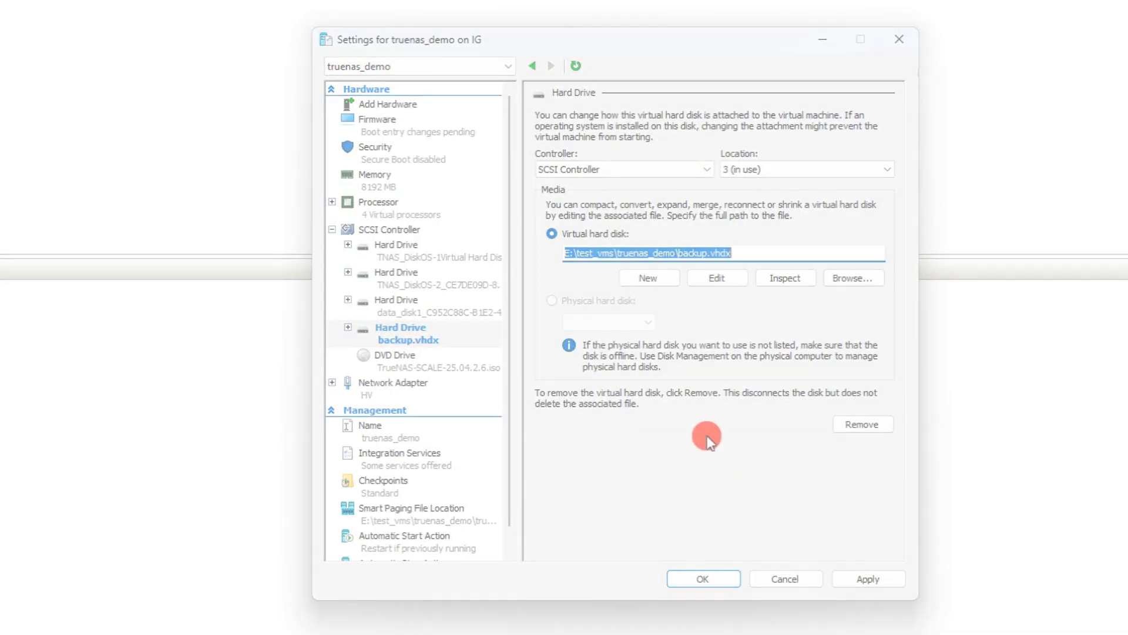
- Switch to TrueNAS and replace the unavailable member of pool P1's mirror with disk sdd, keeping the preserve settings enabled
{"action": "left_click", "coordinate": [321, 247]}
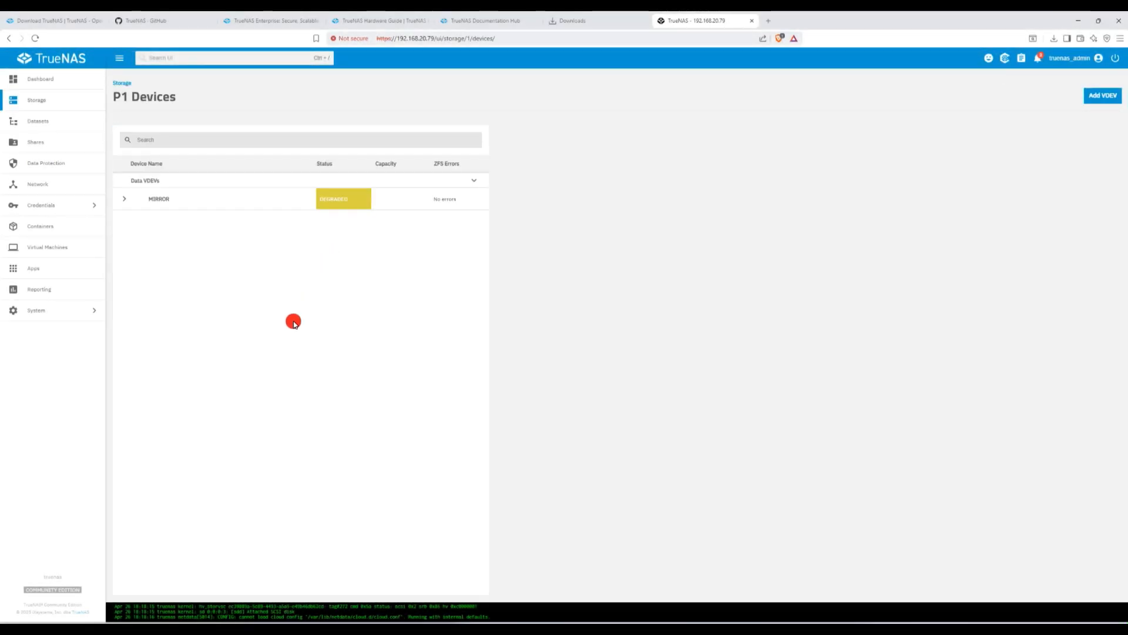
{"action": "left_click", "coordinate": [123, 199]}
{"action": "left_click", "coordinate": [178, 223]}
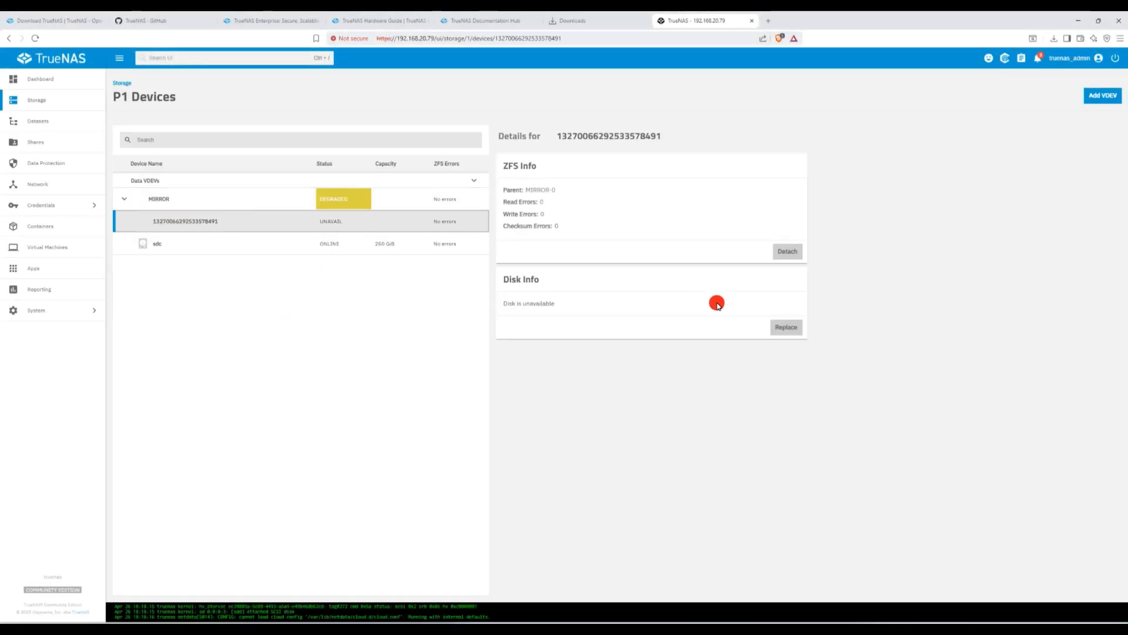
{"action": "left_click", "coordinate": [785, 327]}
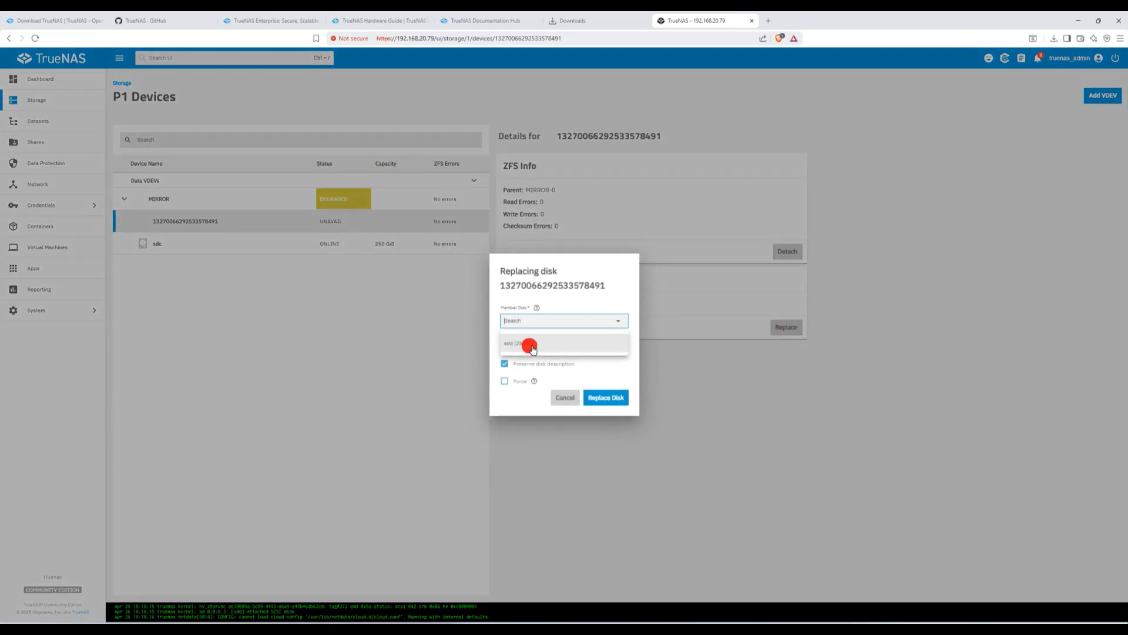
{"action": "left_click", "coordinate": [516, 343]}
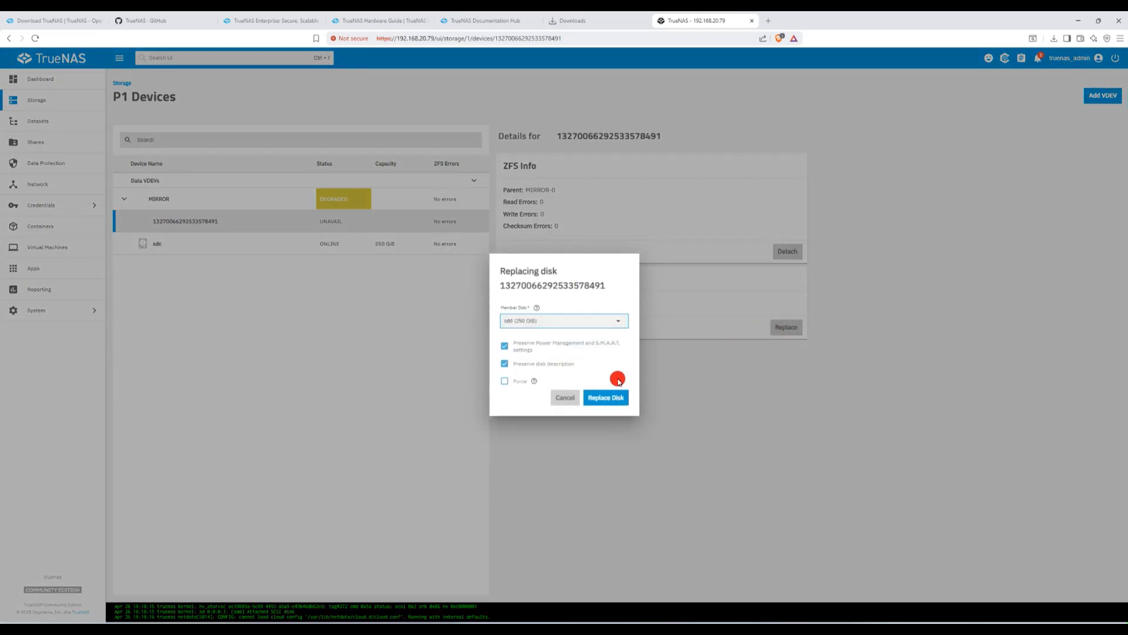
{"action": "left_click", "coordinate": [607, 398]}
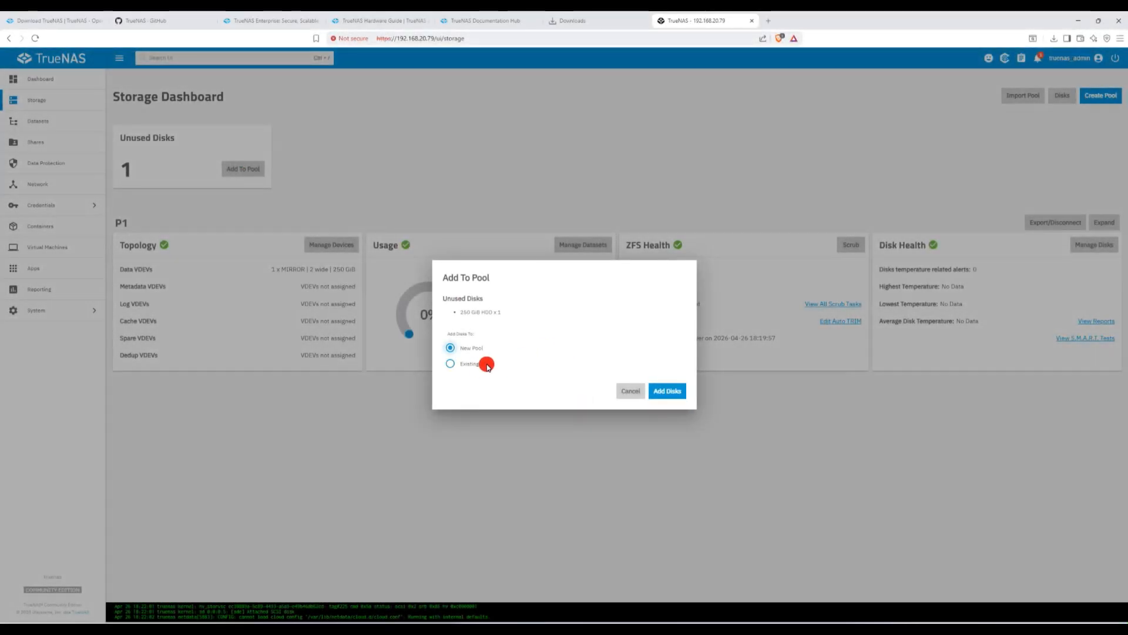
- Choose to add the unused 250 GiB disk to the existing pool P1 and proceed to the VDEV setup
{"action": "left_click", "coordinate": [485, 364]}
{"action": "left_click", "coordinate": [540, 382]}
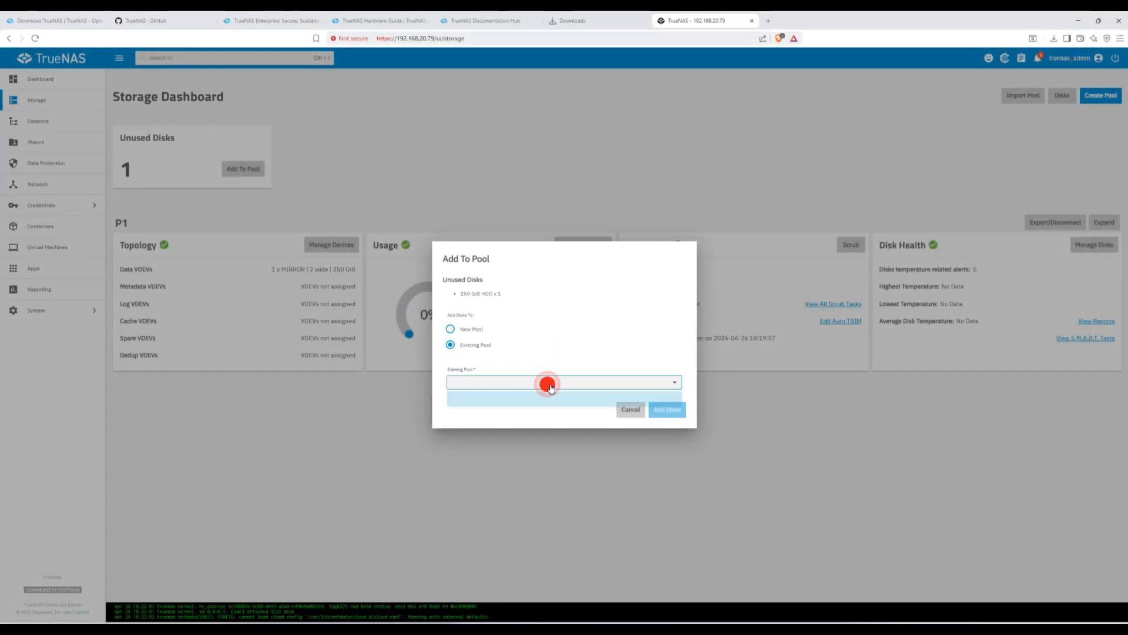
{"action": "left_click", "coordinate": [475, 402]}
{"action": "left_click", "coordinate": [661, 408]}
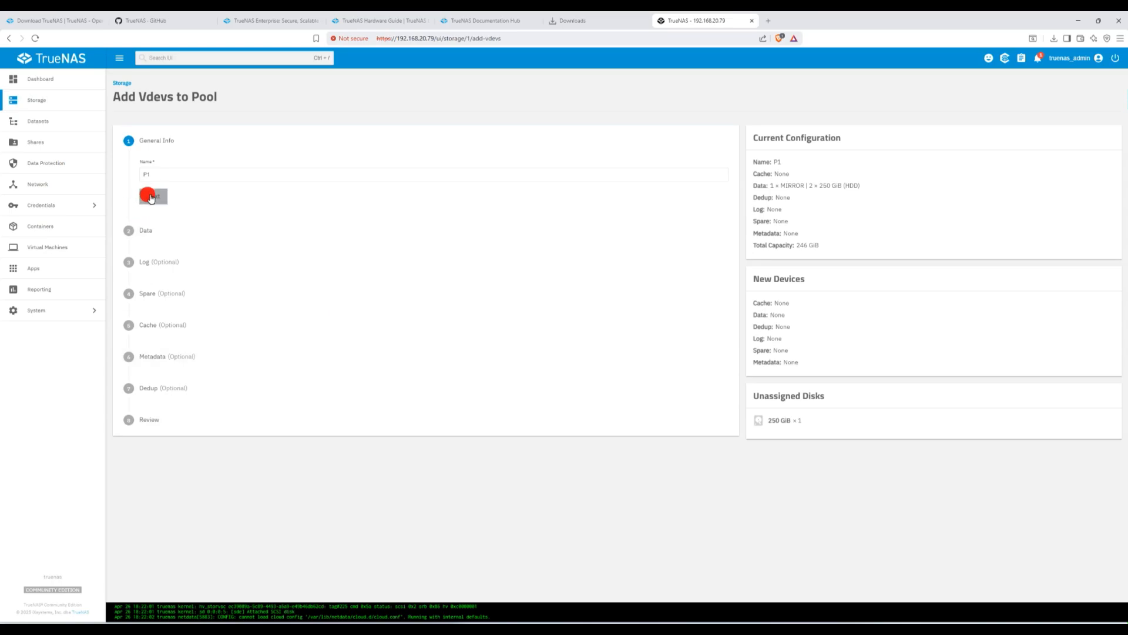
- Leave the data and log VDEVs of pool P1 without new disks and proceed to the spare VDEV setup
{"action": "left_click", "coordinate": [152, 192]}
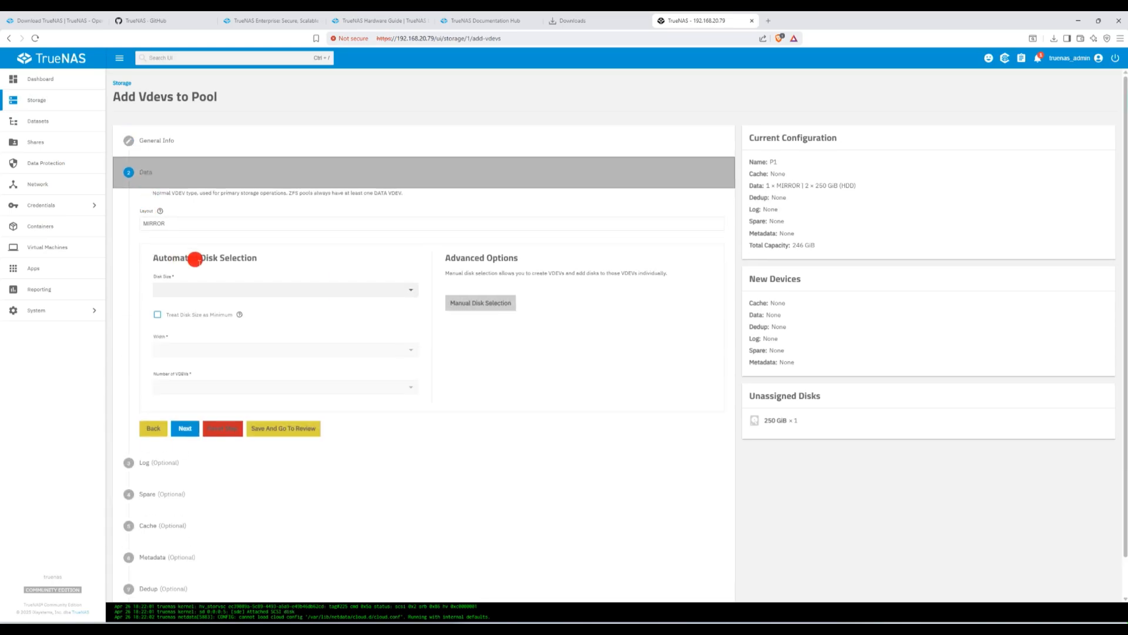
{"action": "left_click", "coordinate": [284, 297]}
{"action": "left_click", "coordinate": [281, 297]}
{"action": "left_click", "coordinate": [183, 424]}
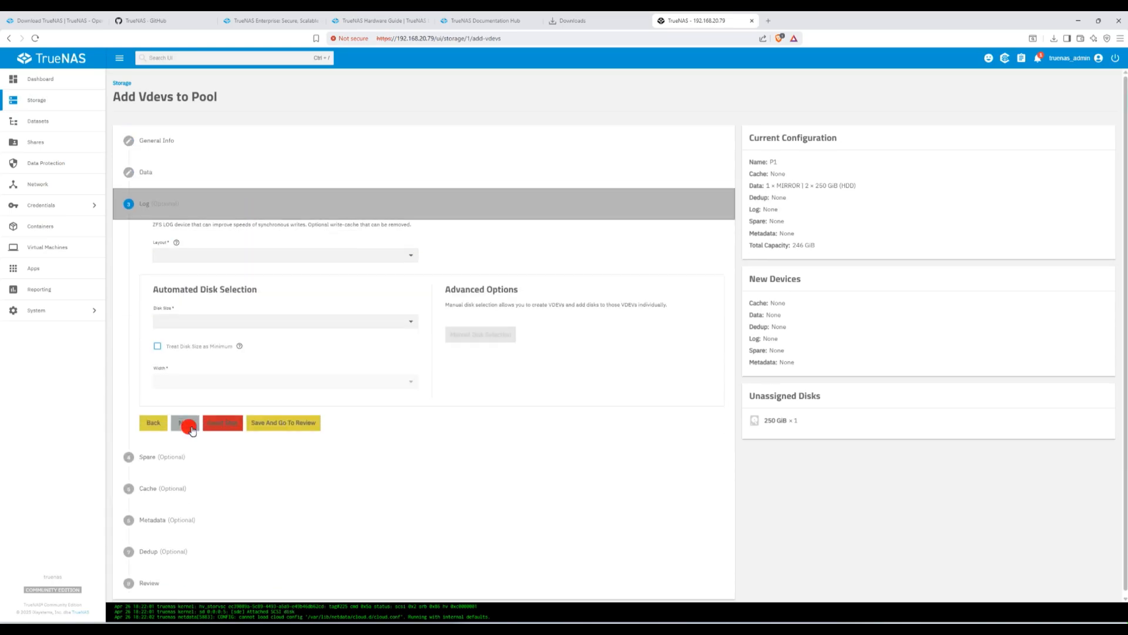
{"action": "left_click", "coordinate": [212, 255]}
{"action": "left_click", "coordinate": [226, 264]}
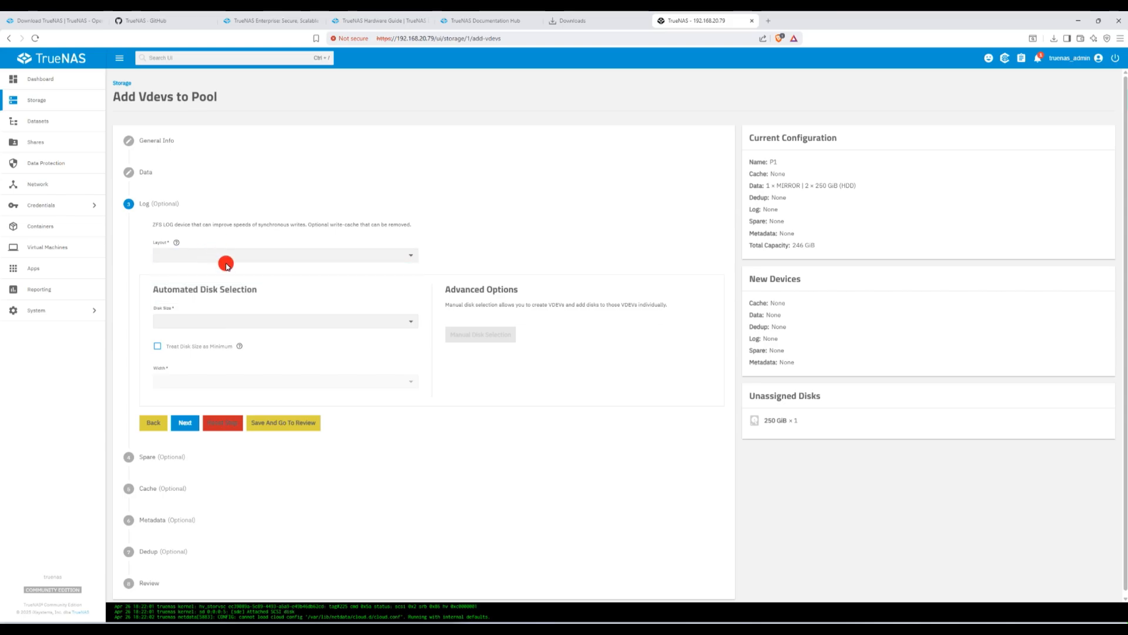
{"action": "left_click", "coordinate": [206, 325]}
{"action": "left_click", "coordinate": [485, 412]}
{"action": "left_click", "coordinate": [185, 423]}
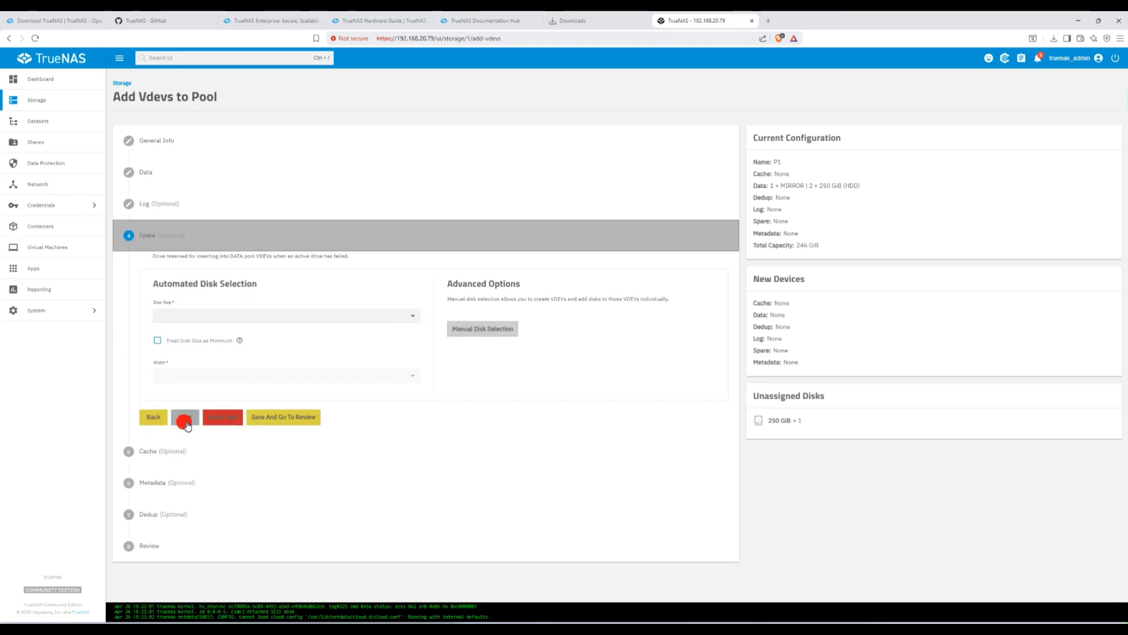
- Assign the 250 GiB (HDD) disk as a spare VDEV with width 1 for pool P1
{"action": "left_click", "coordinate": [201, 316]}
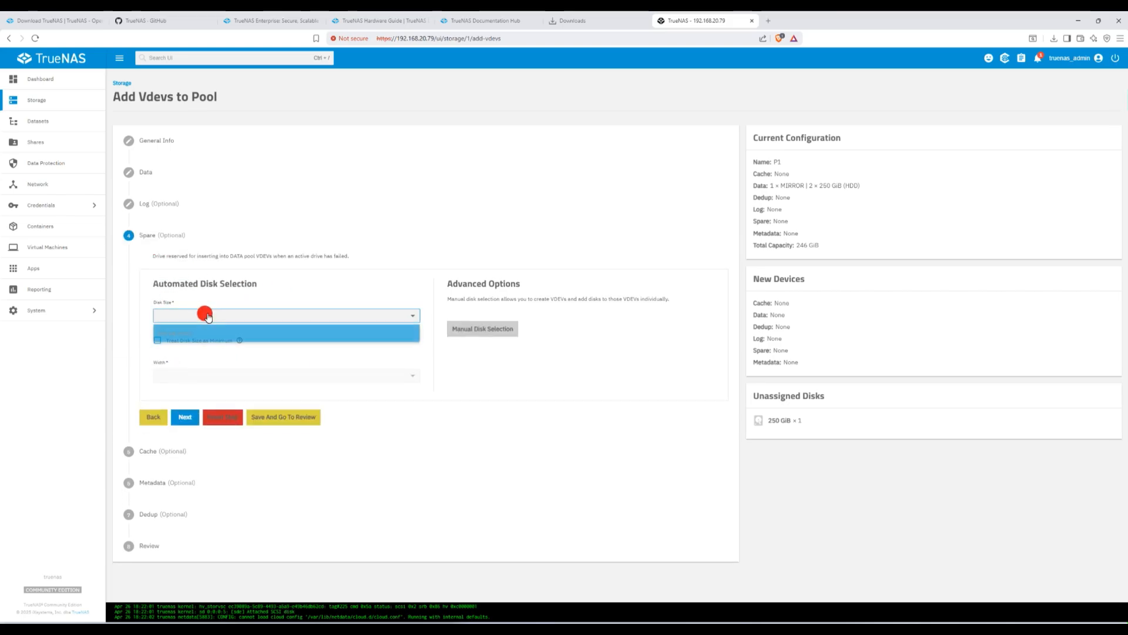
{"action": "left_click", "coordinate": [196, 328]}
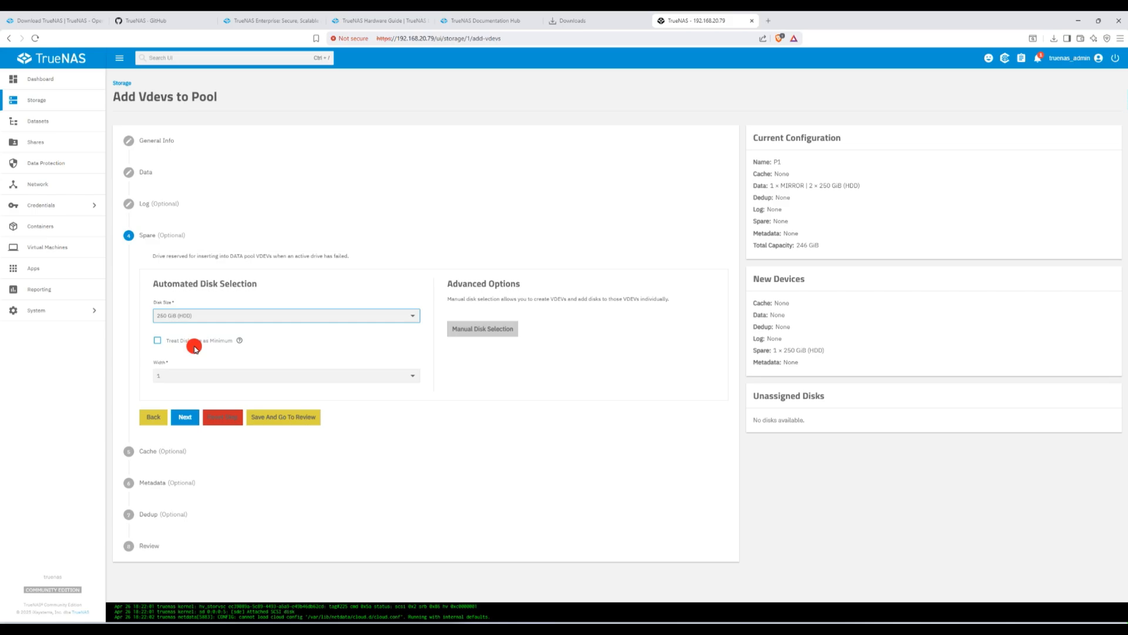
{"action": "left_click", "coordinate": [181, 417]}
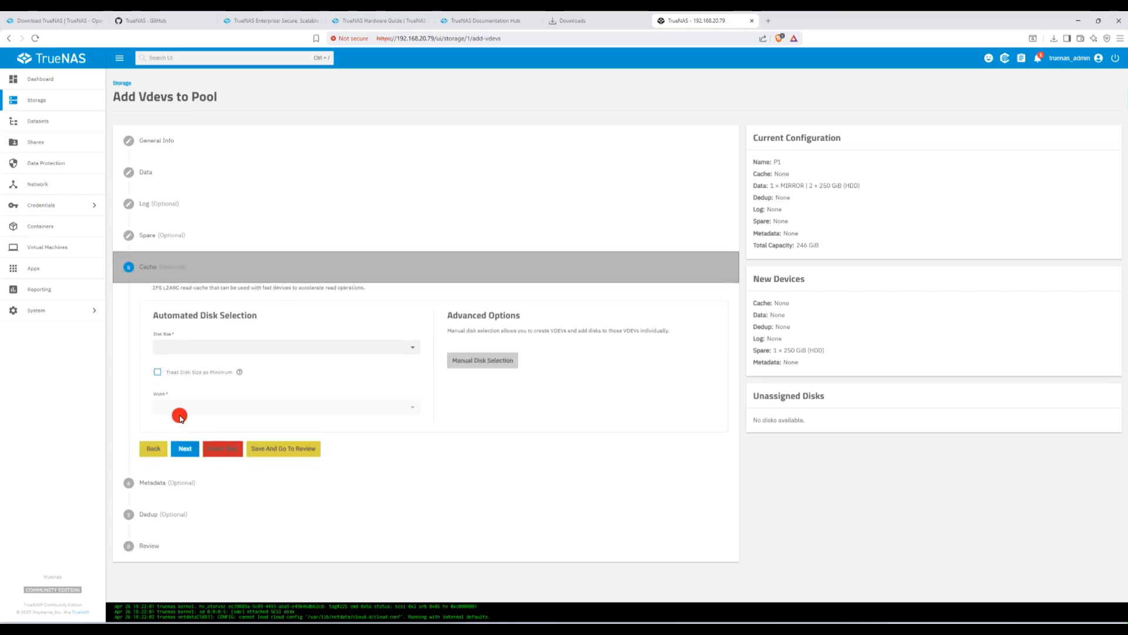
- Skip the cache, metadata and dedup VDEVs and update pool P1, confirming that the added disk's contents will be erased
{"action": "left_click", "coordinate": [185, 448]}
{"action": "left_click", "coordinate": [185, 552]}
{"action": "left_click", "coordinate": [186, 583]}
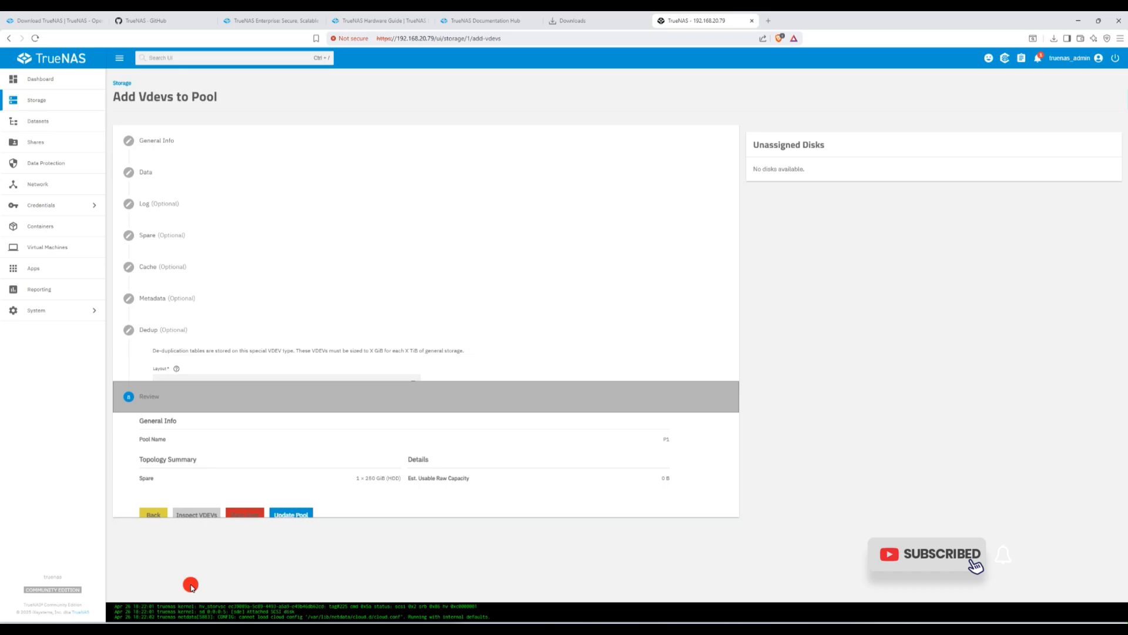
{"action": "left_click", "coordinate": [293, 483]}
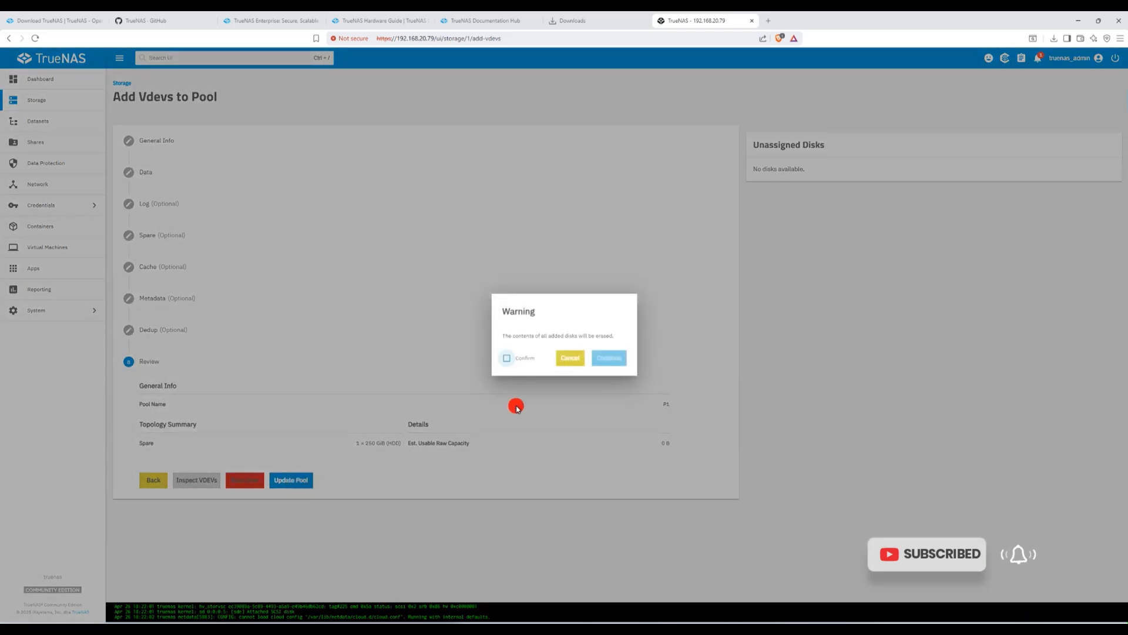
{"action": "left_click", "coordinate": [527, 360]}
{"action": "left_click", "coordinate": [591, 357]}
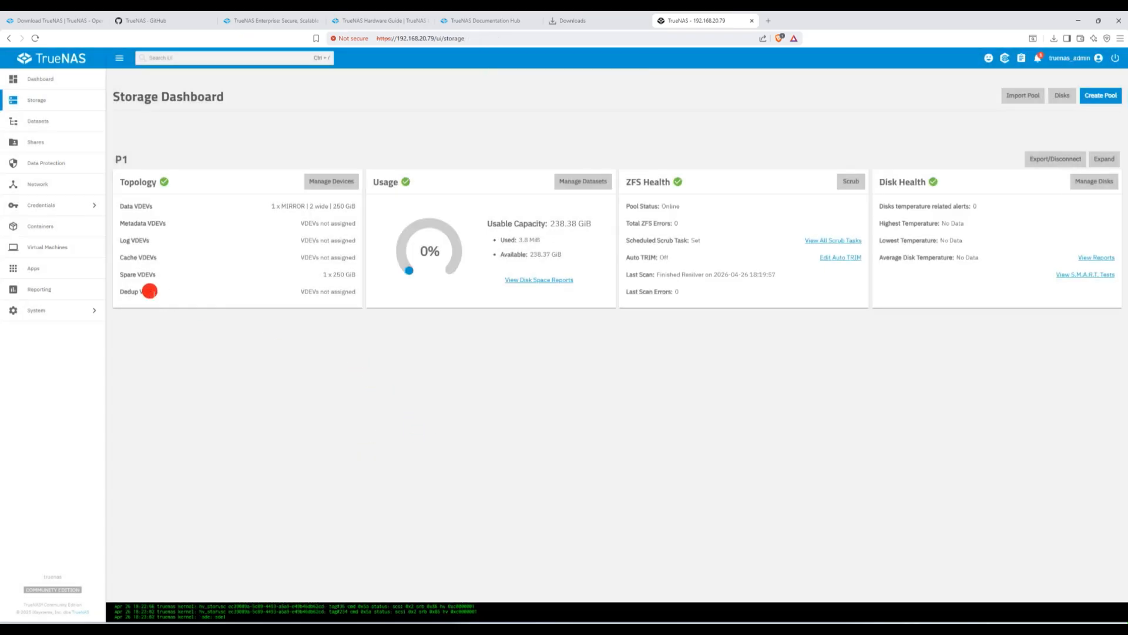
- Check the spare VDEV entry in P1's topology and inspect the pool's device list with the mirror expanded
{"action": "left_click_drag", "start_coordinate": [118, 274], "coordinate": [355, 274]}
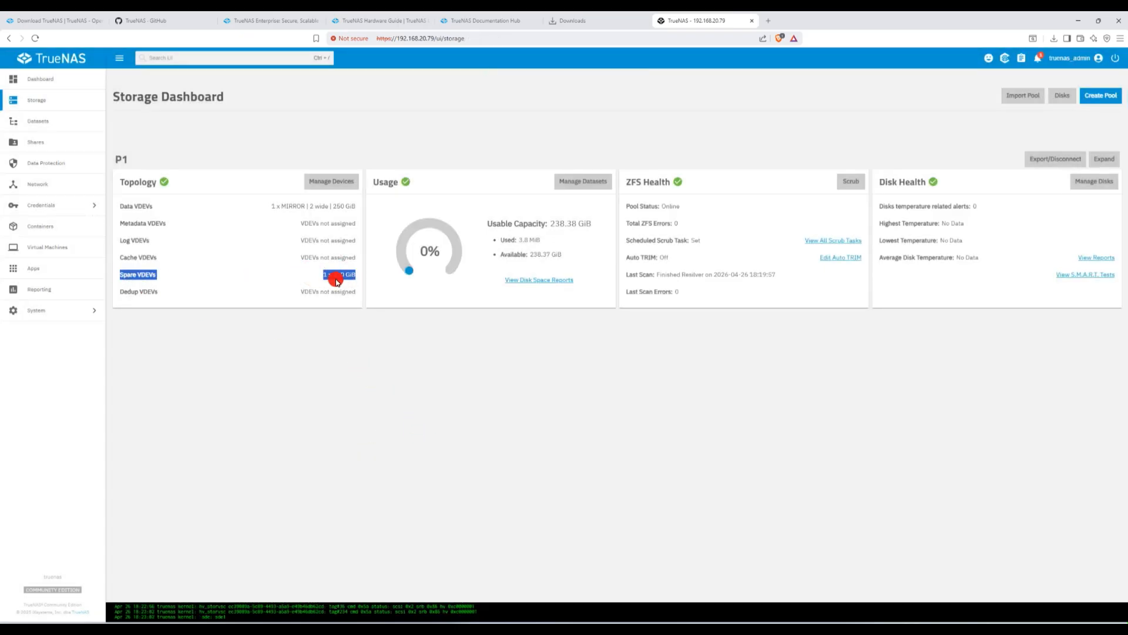
{"action": "left_click", "coordinate": [349, 357]}
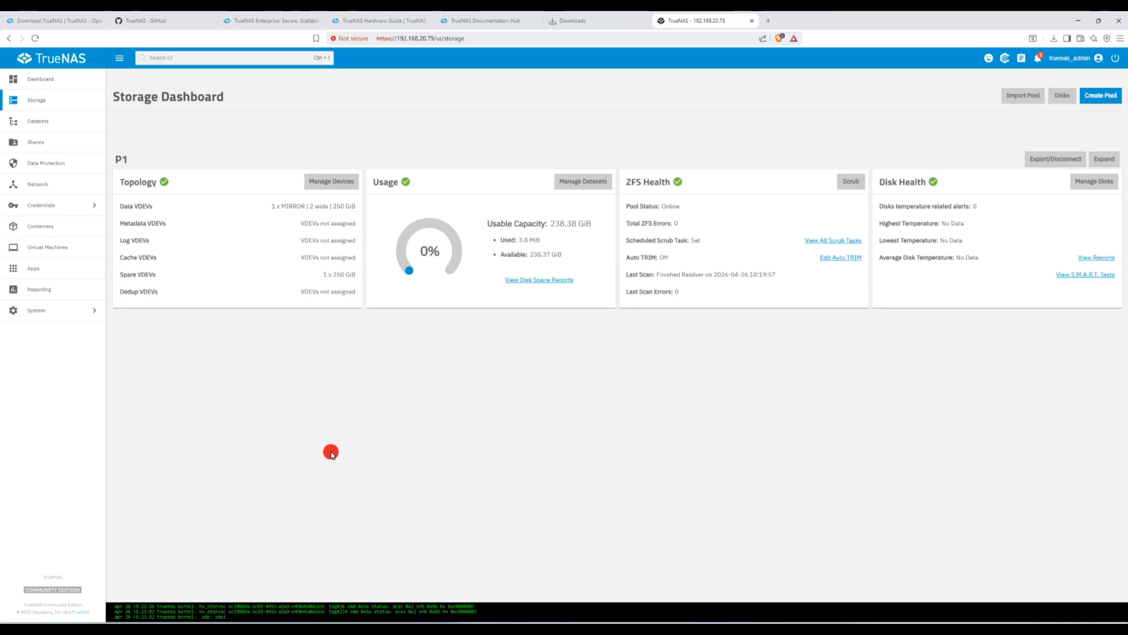
{"action": "left_click", "coordinate": [314, 208]}
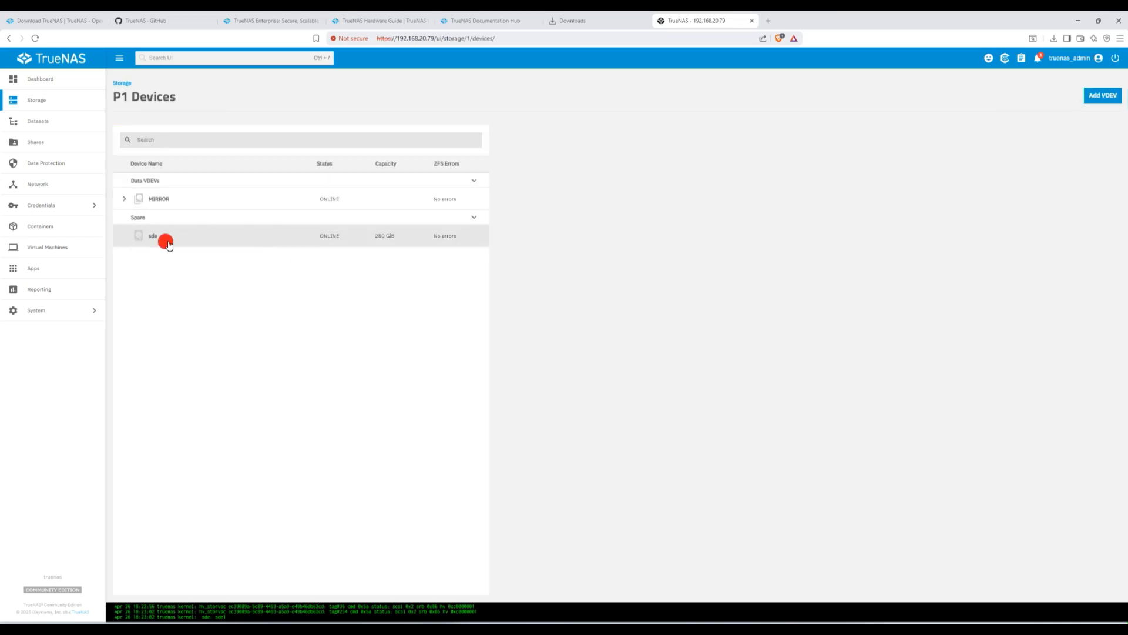
{"action": "left_click", "coordinate": [124, 199]}
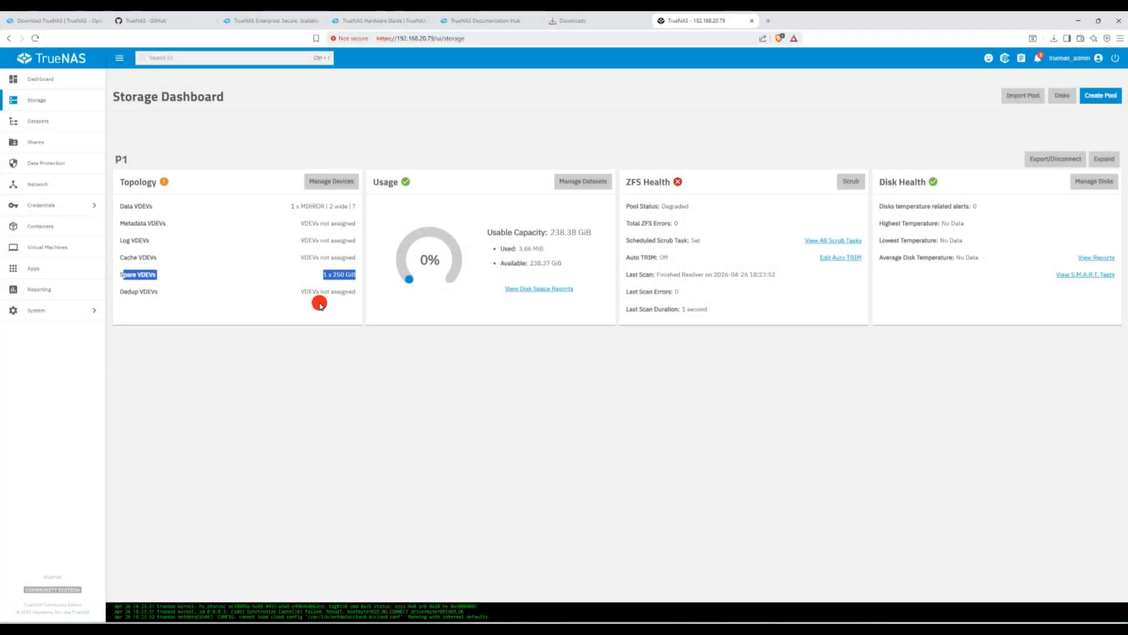
- Inspect the members of P1's mirror and its nested SPARE group in the device list, and return to the storage dashboard
{"action": "left_click", "coordinate": [323, 182]}
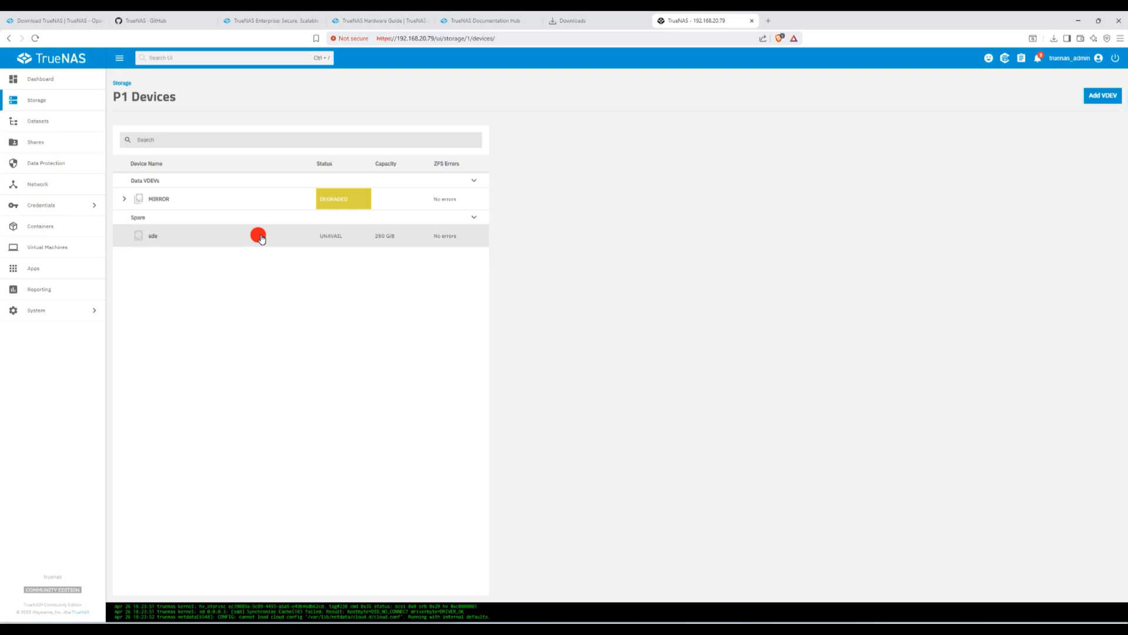
{"action": "left_click", "coordinate": [124, 199]}
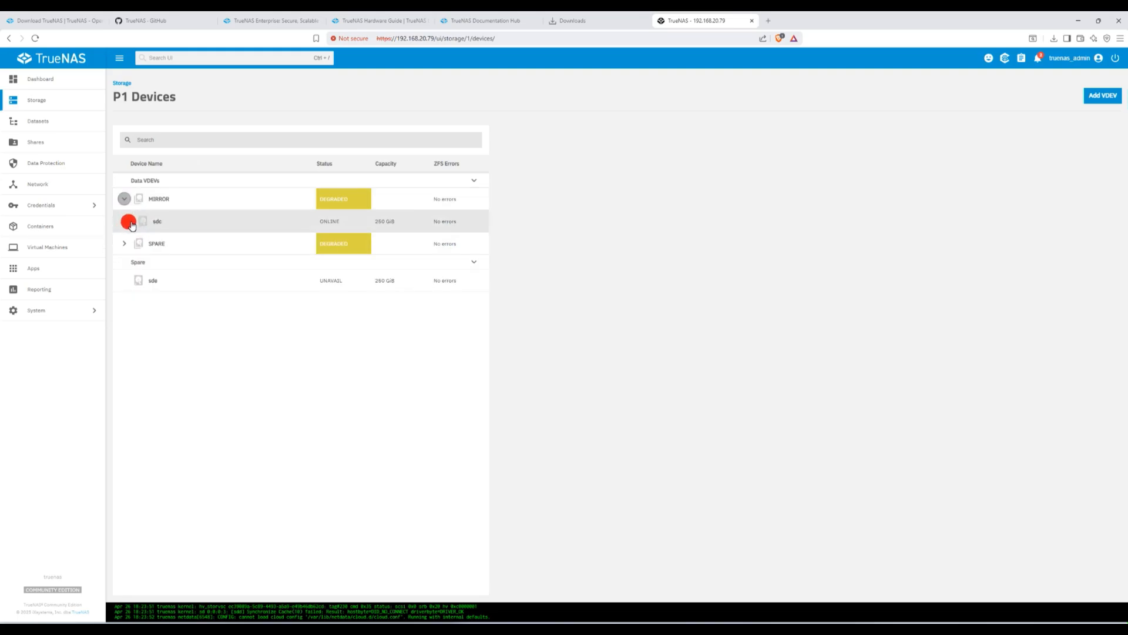
{"action": "left_click", "coordinate": [124, 243]}
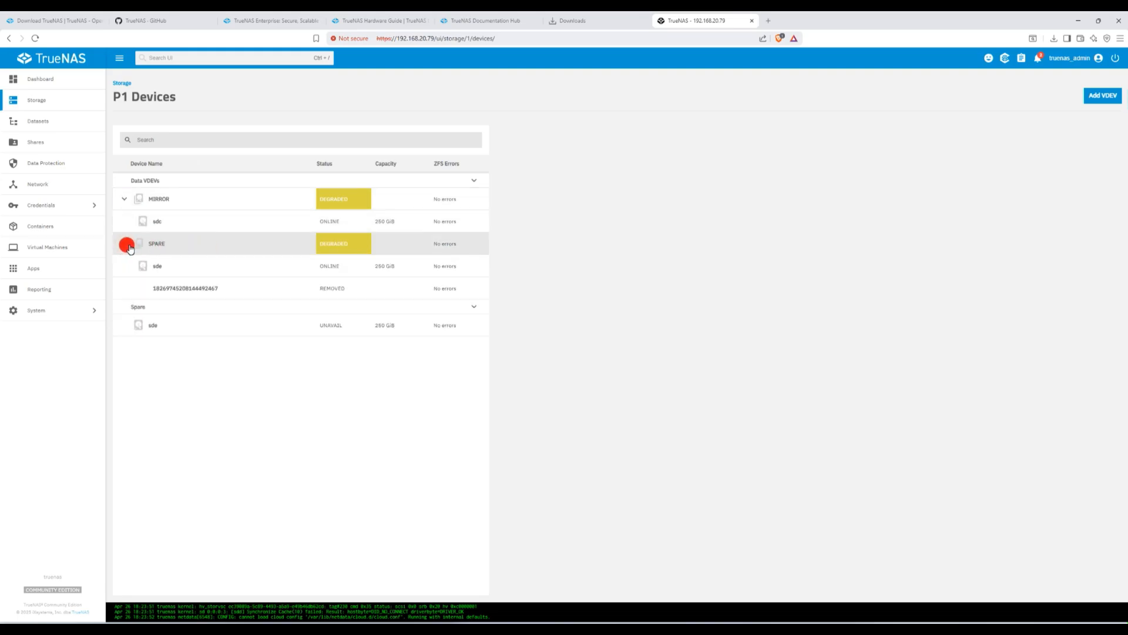
{"action": "left_click", "coordinate": [241, 268]}
{"action": "left_click", "coordinate": [91, 102]}
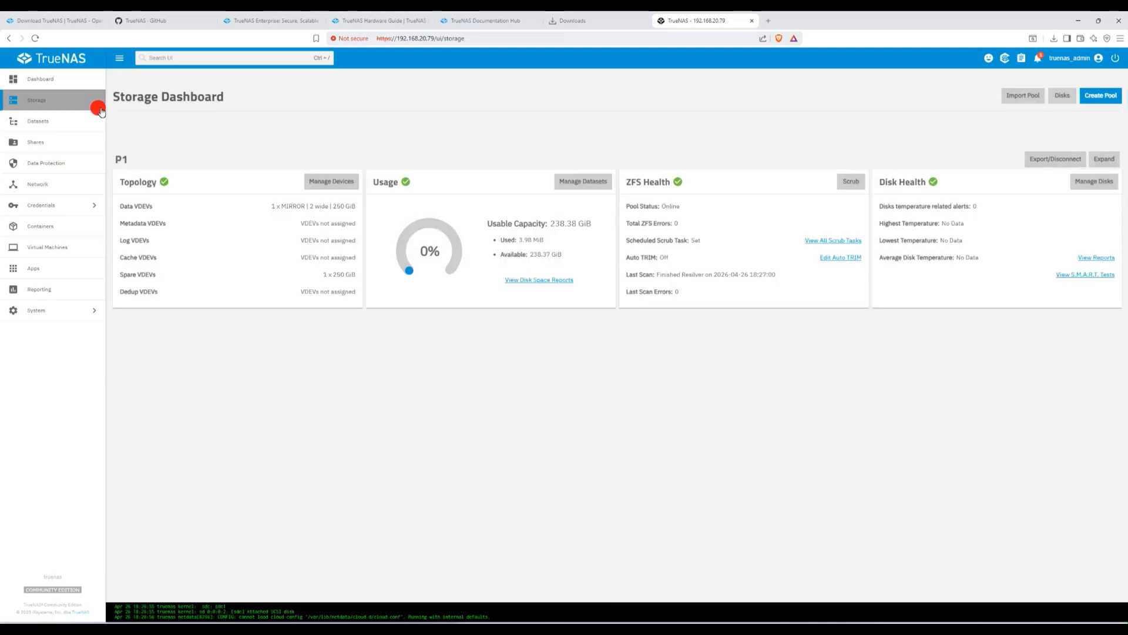
- View the details of dataset P1 and open the list of system services
{"action": "left_click", "coordinate": [57, 128]}
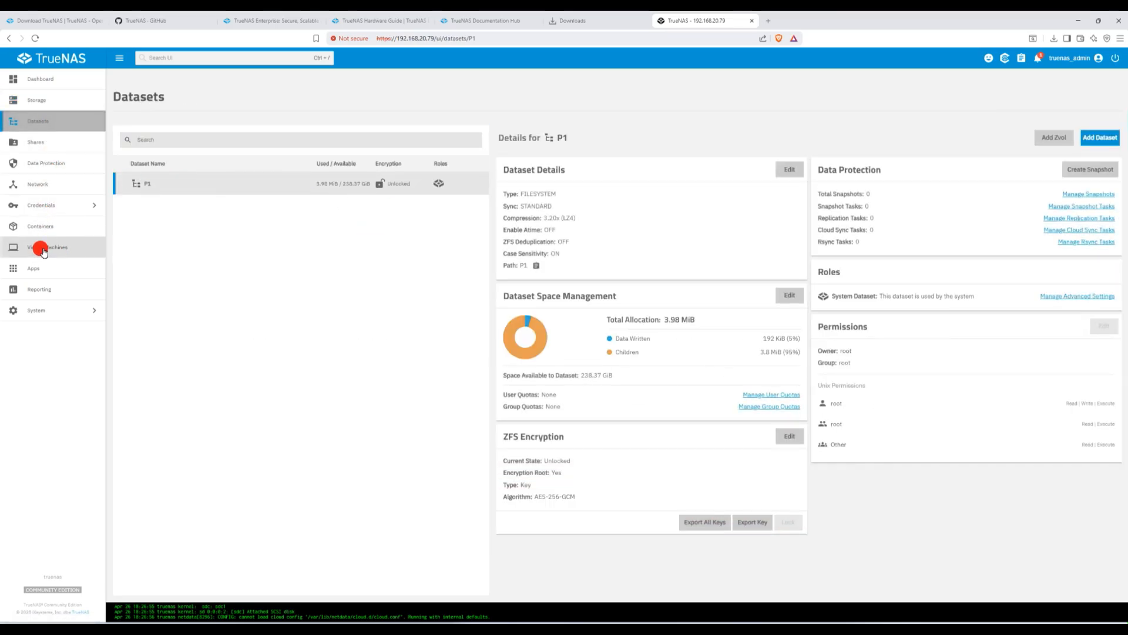
{"action": "left_click", "coordinate": [54, 310]}
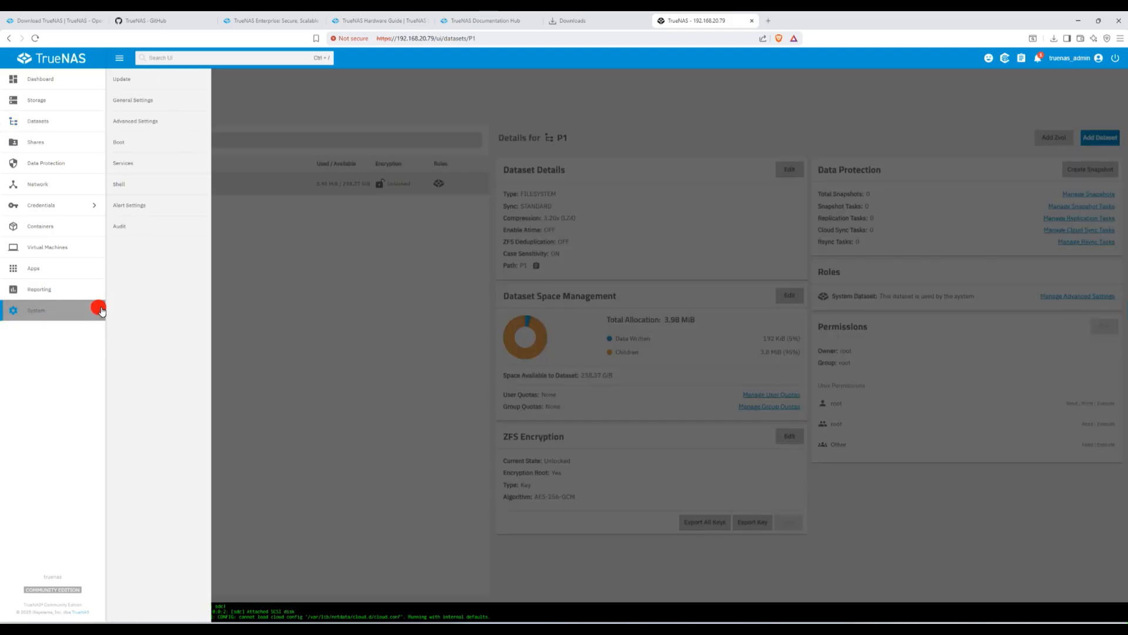
{"action": "left_click", "coordinate": [147, 166]}
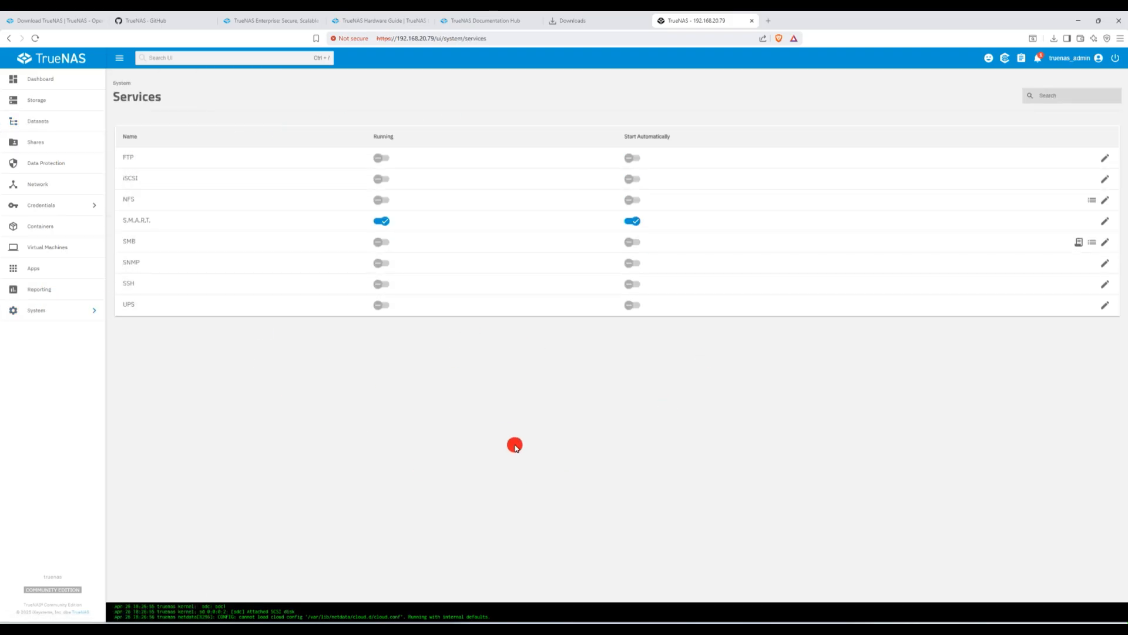